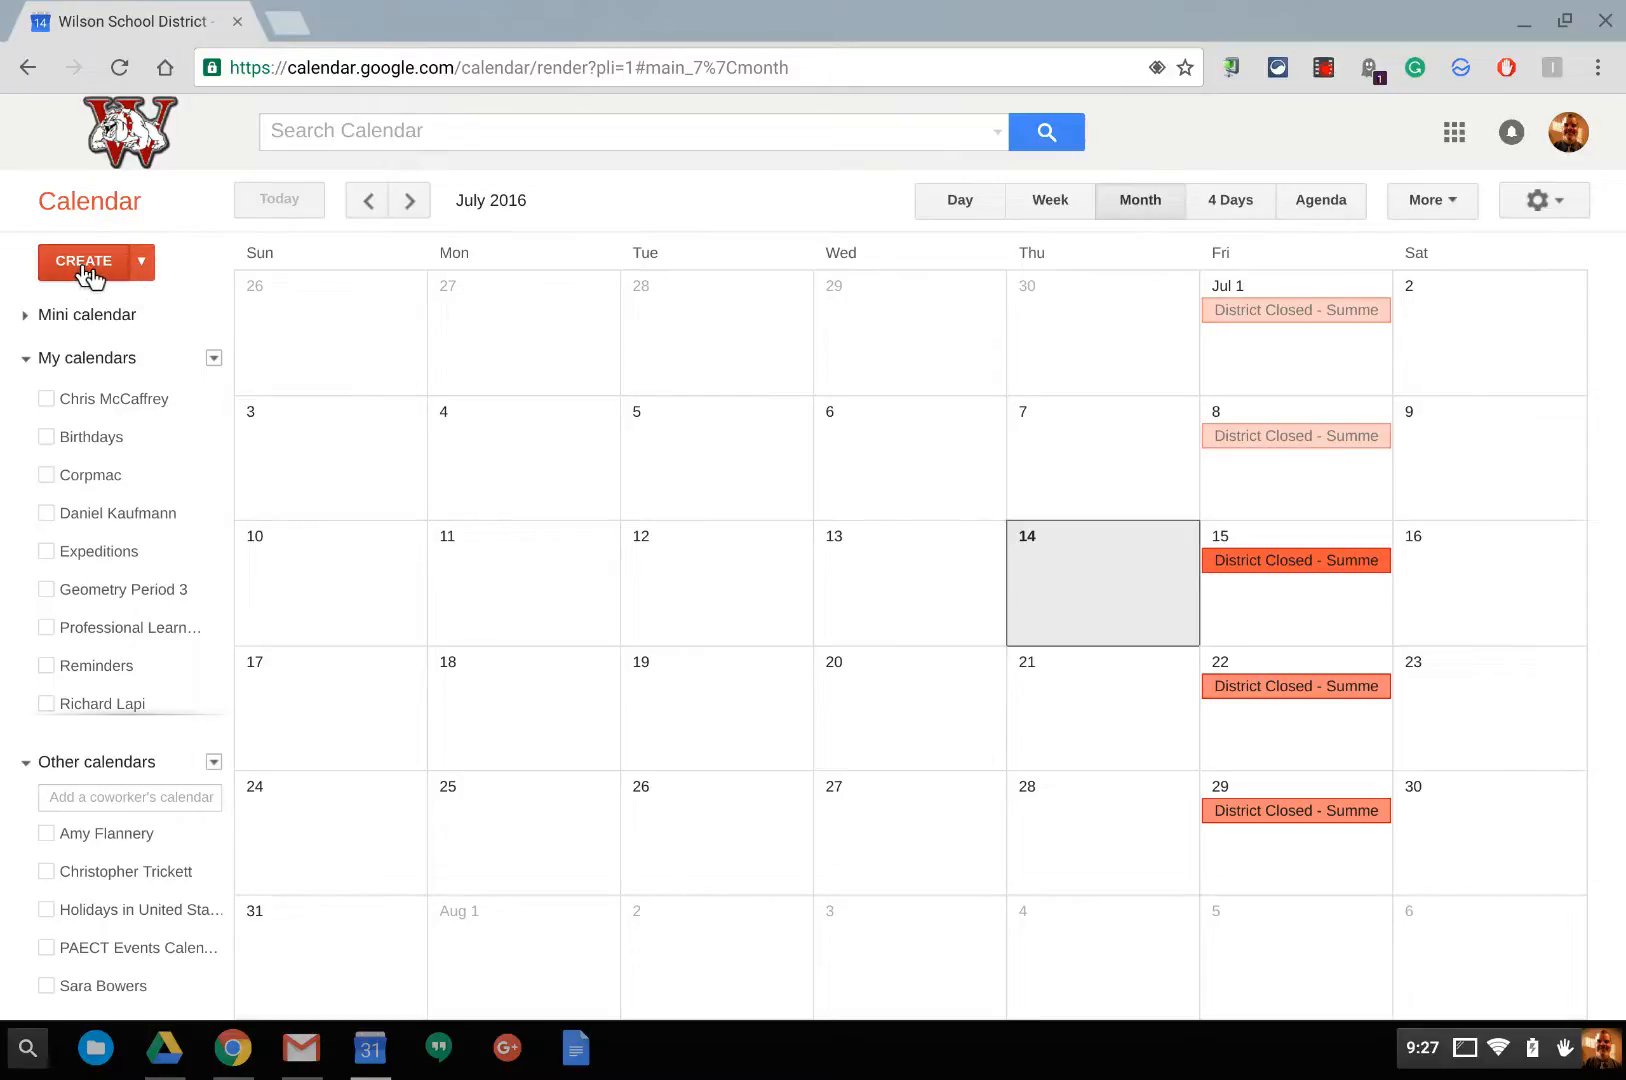
Switch the calendar from the month to the Week view, dismissing the new-event prompt on July 4
{"action": "left_click", "coordinate": [568, 451]}
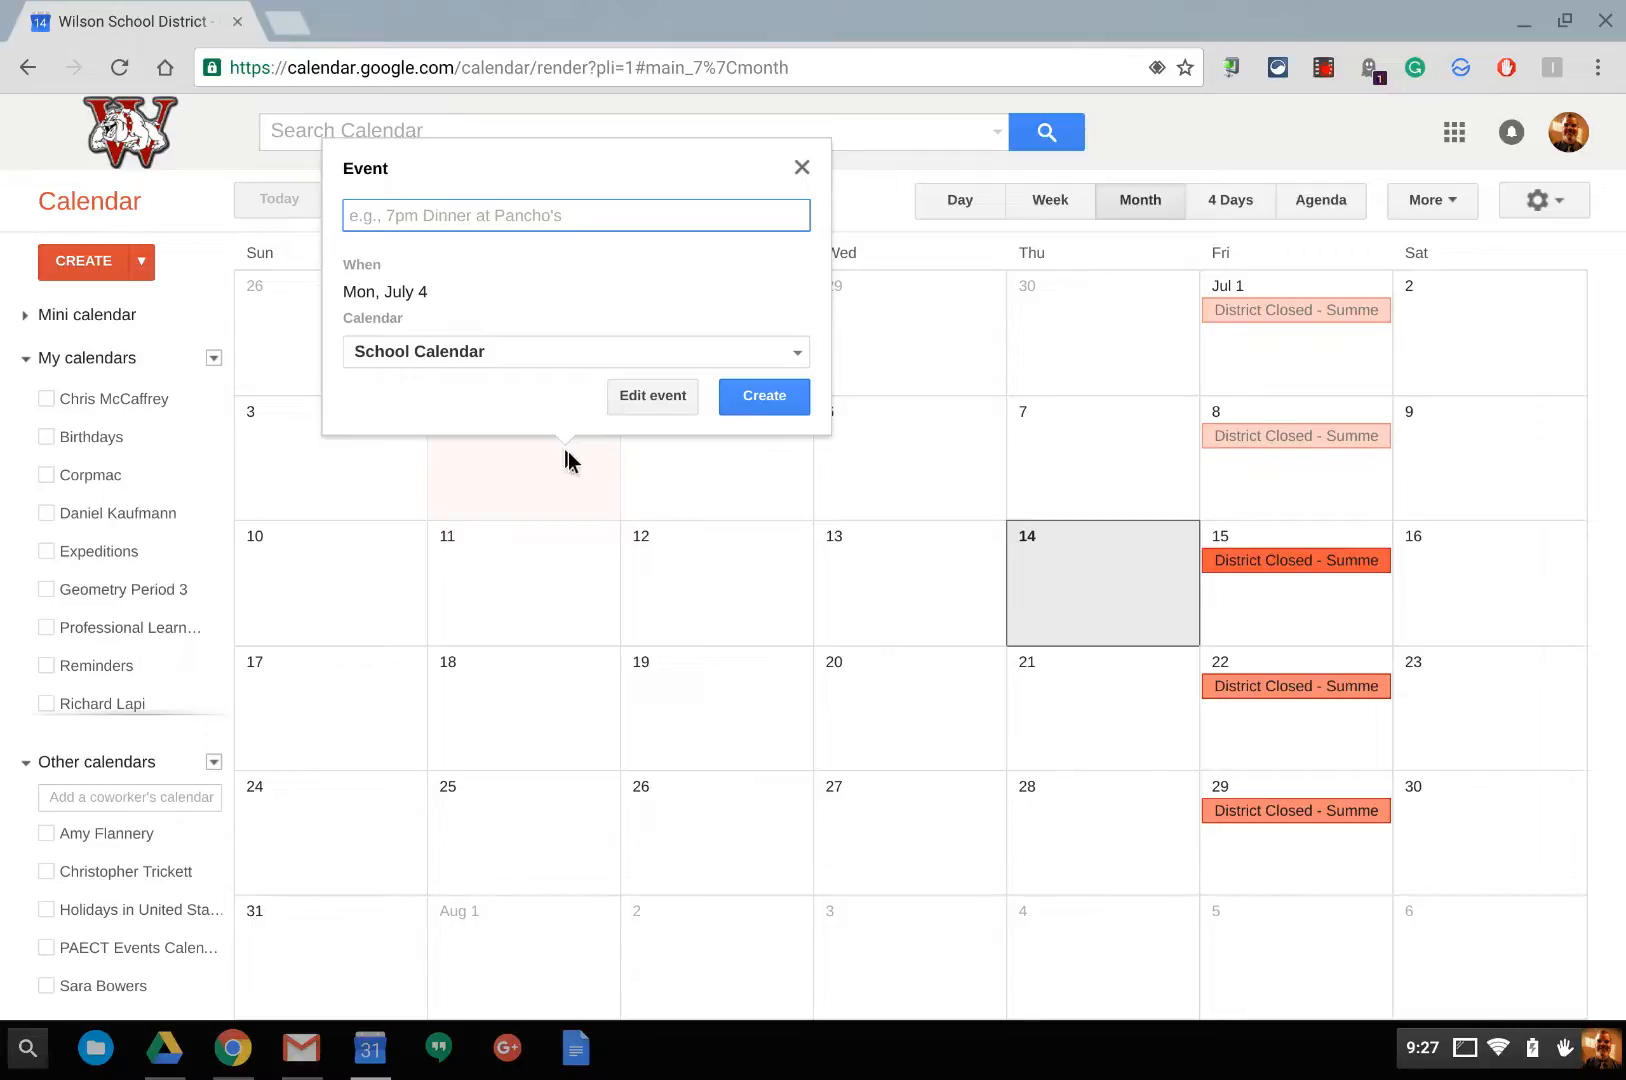
{"action": "left_click", "coordinate": [1045, 210]}
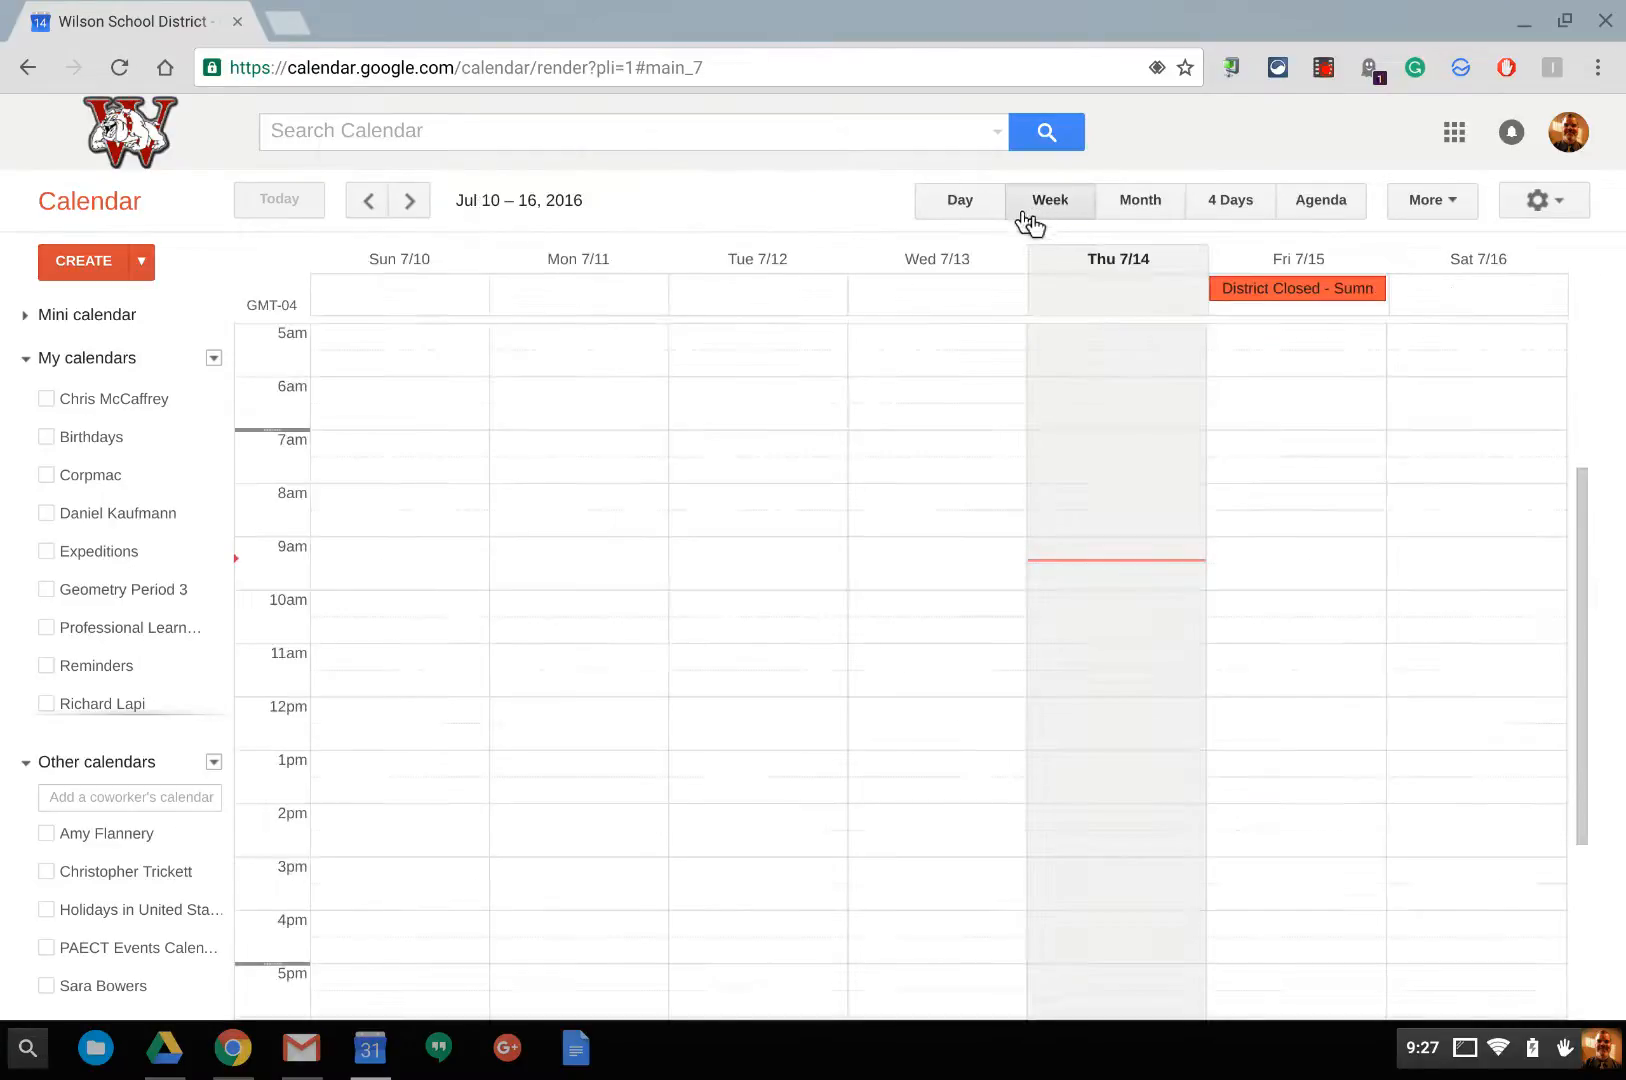
Draft an event titled "Meeting" for Thursday, July 14, 11am – 12pm, check its calendar choices, and close the draft without creating it
{"action": "left_click", "coordinate": [758, 512]}
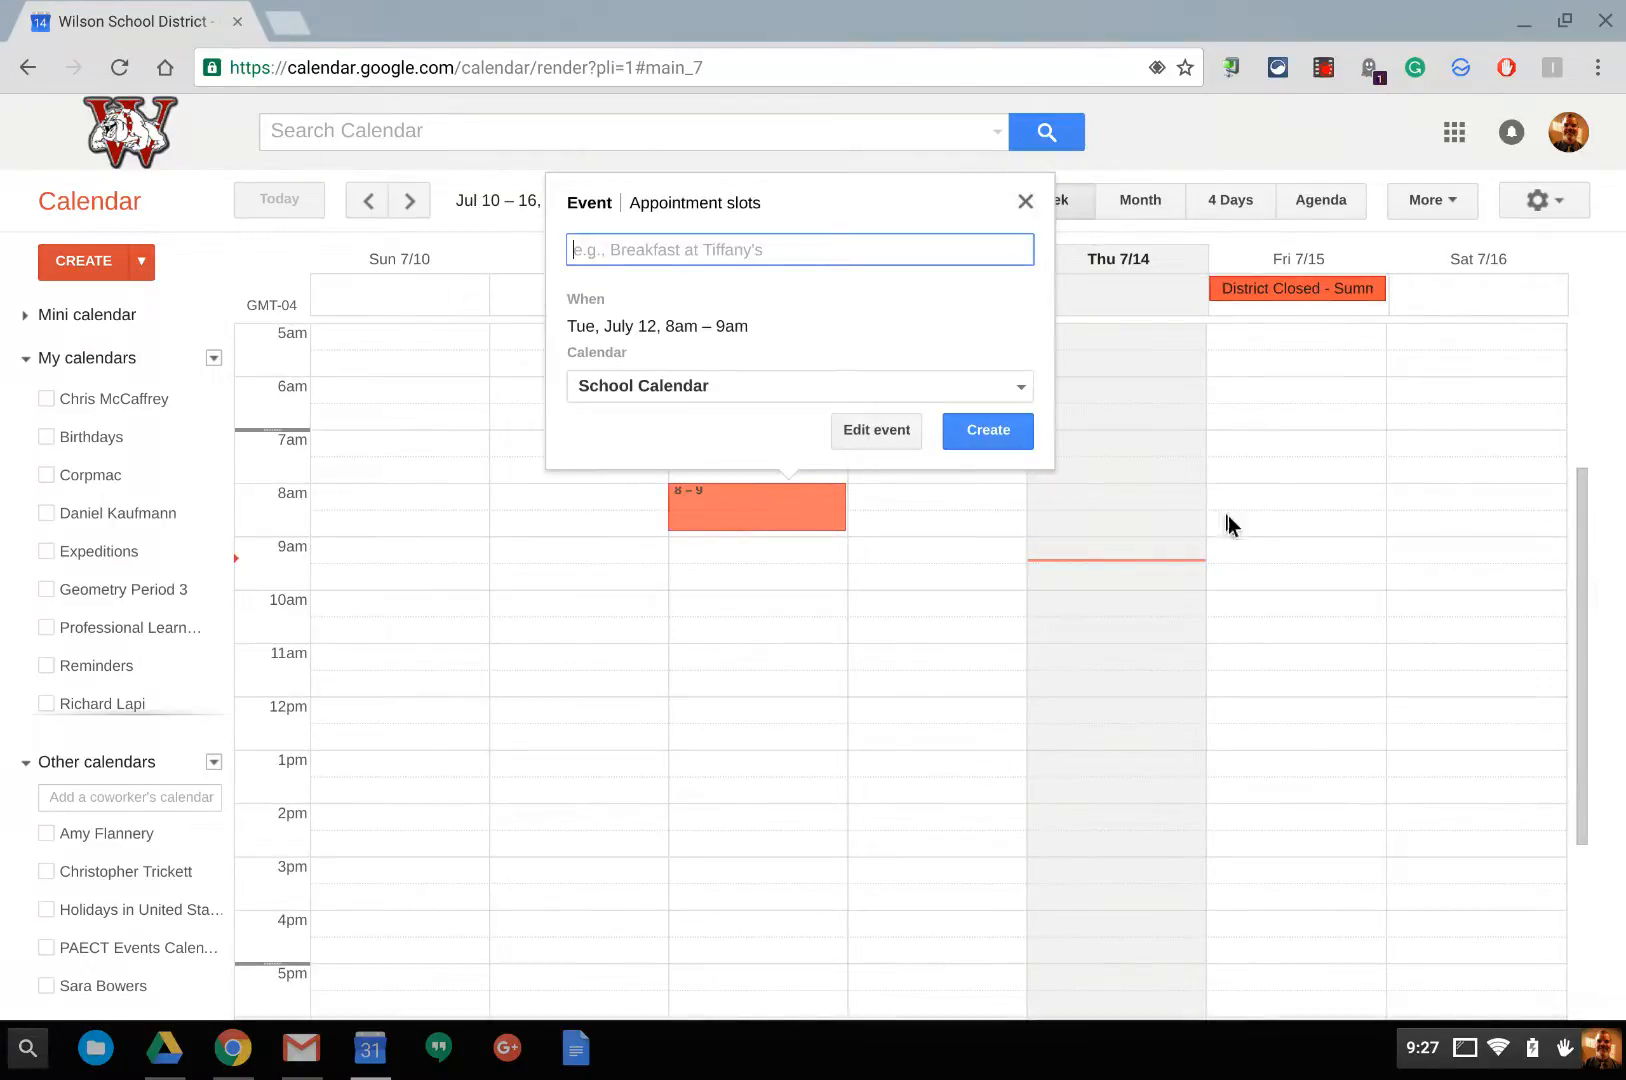
{"action": "left_click", "coordinate": [1110, 499]}
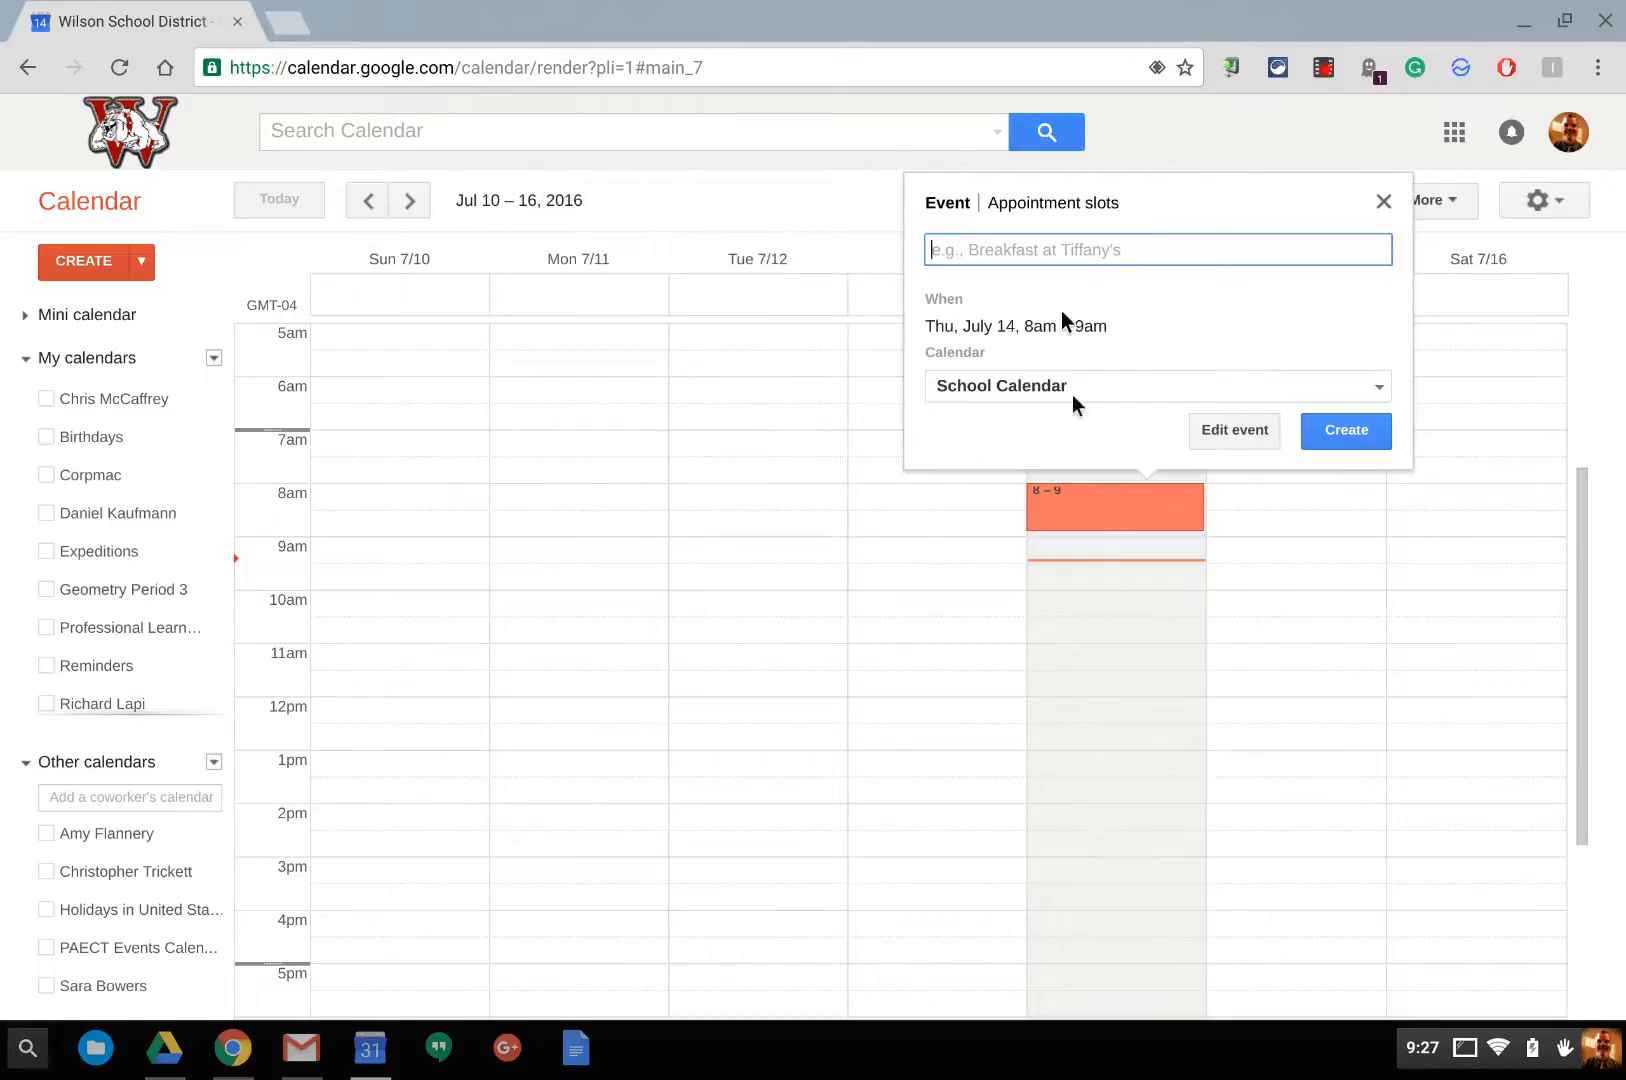
{"action": "left_click", "coordinate": [1134, 657]}
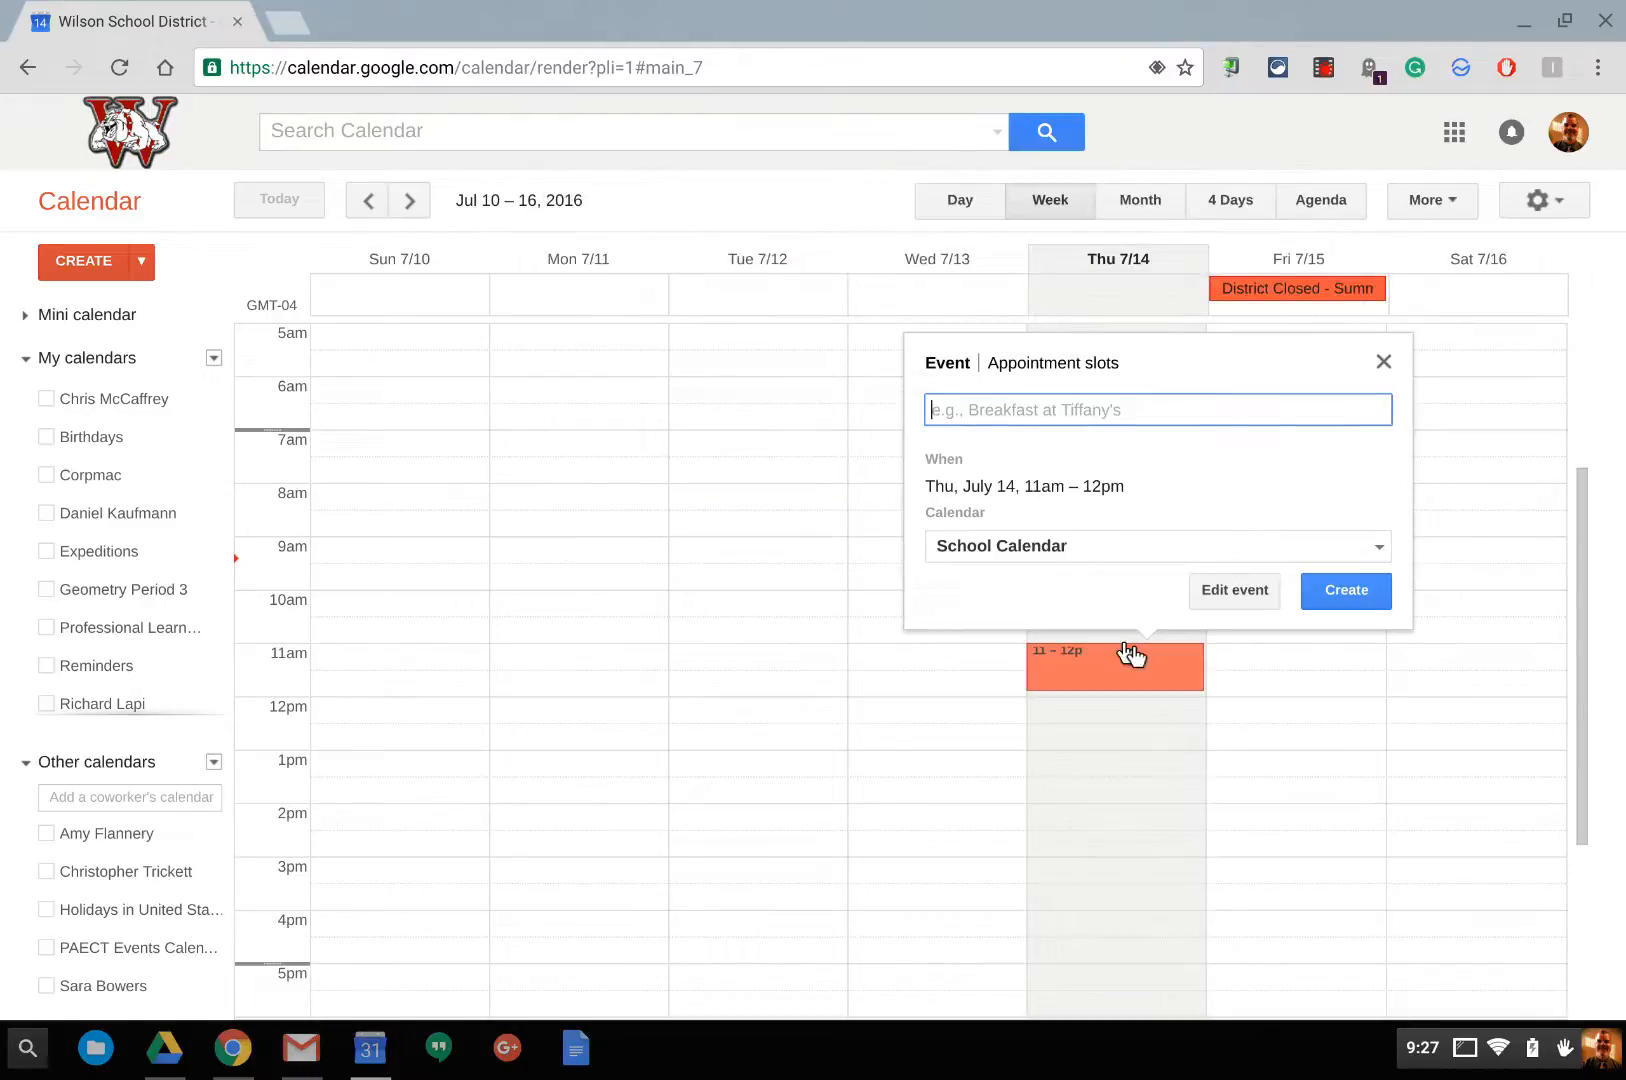
{"action": "left_click", "coordinate": [1083, 548]}
{"action": "left_click", "coordinate": [1032, 420]}
{"action": "type", "text": "Meeting"}
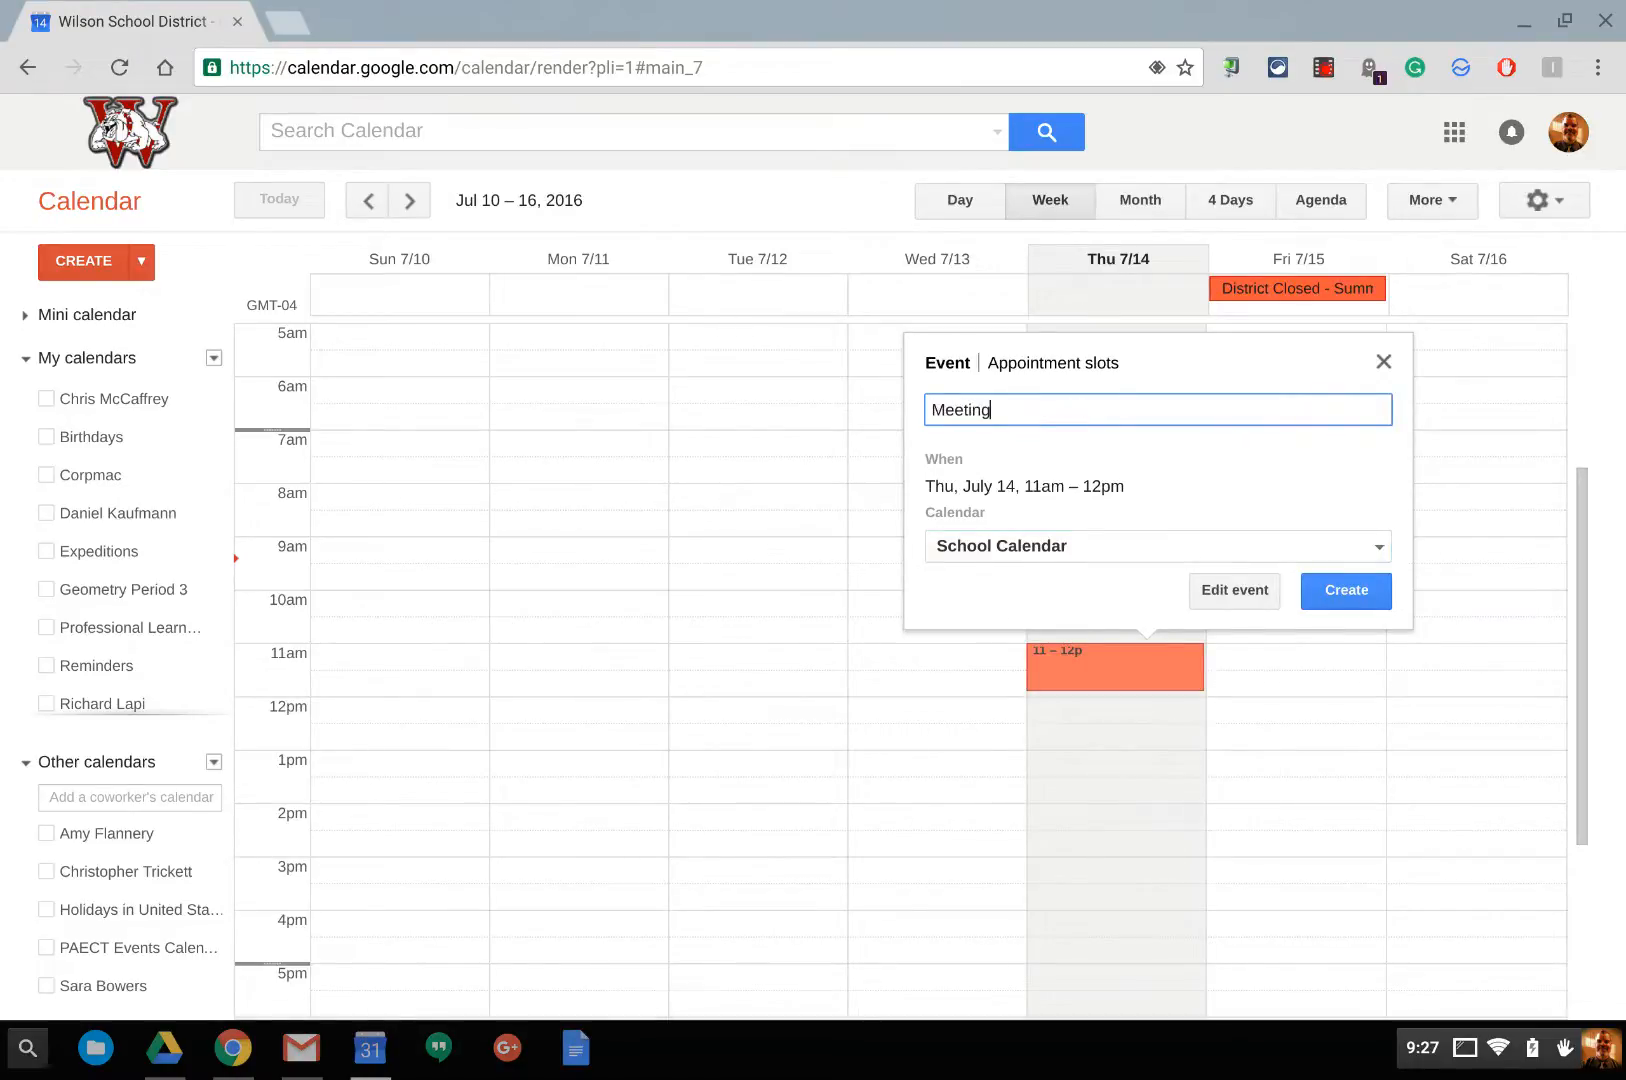
{"action": "left_click", "coordinate": [1031, 536]}
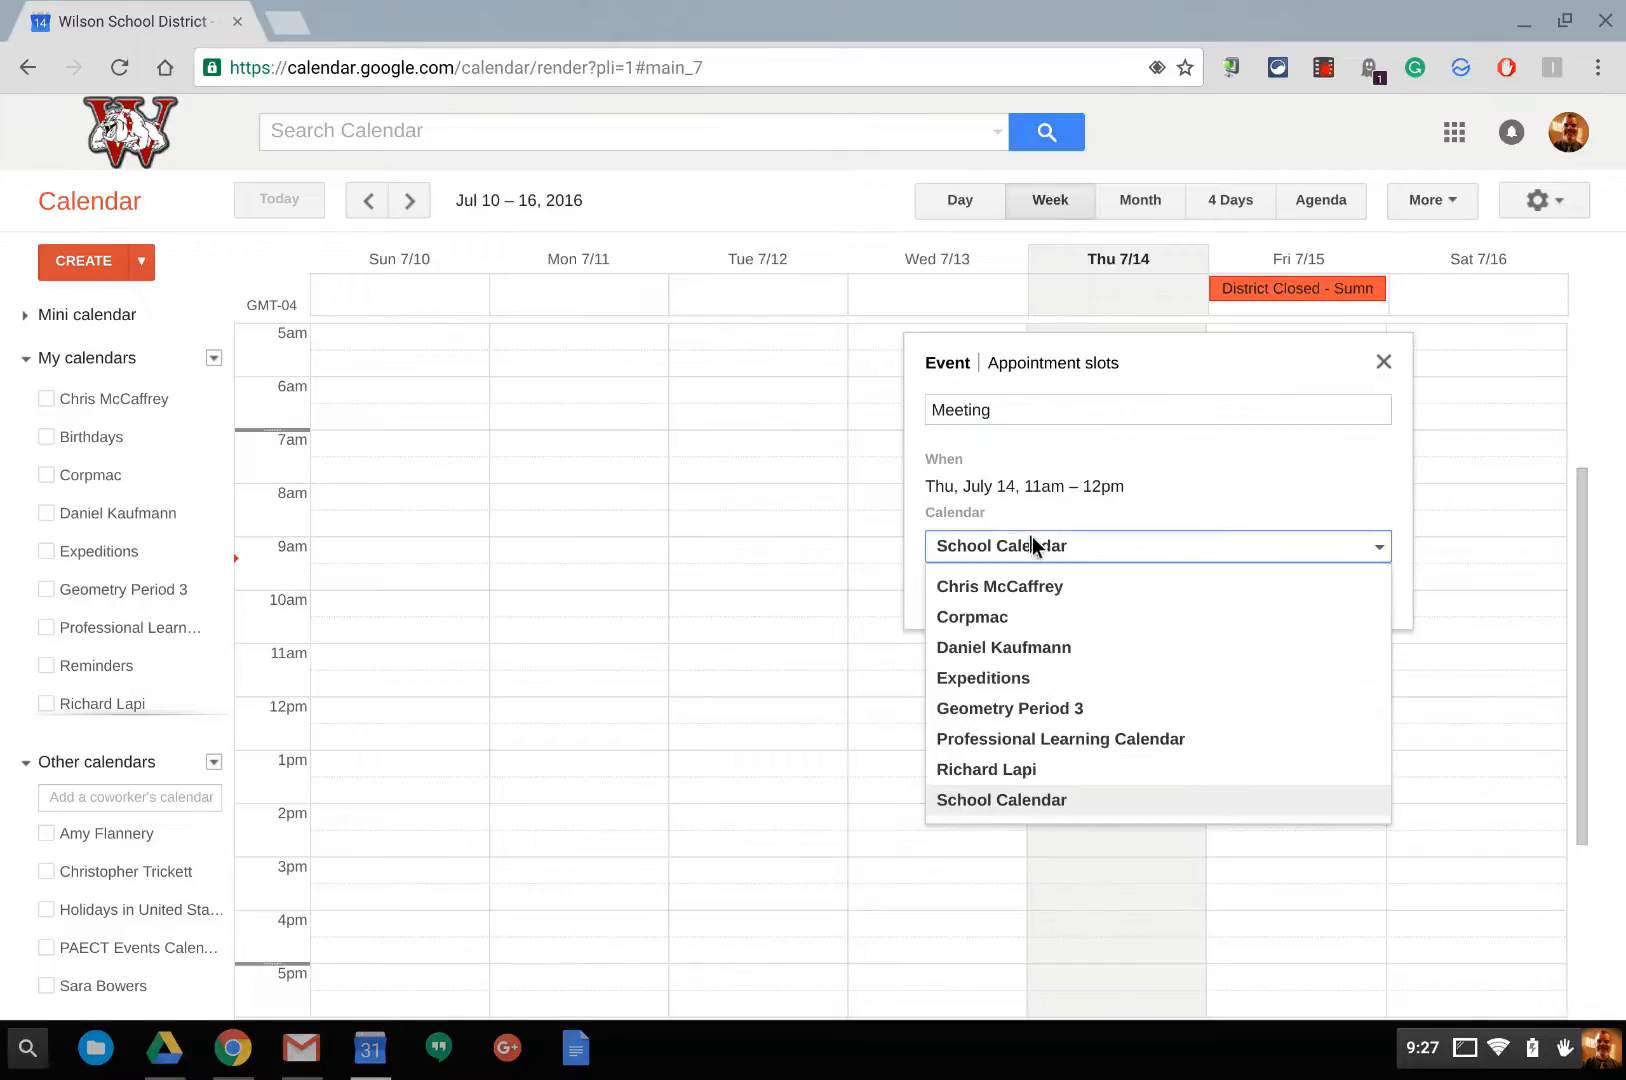
{"action": "left_click", "coordinate": [1090, 525]}
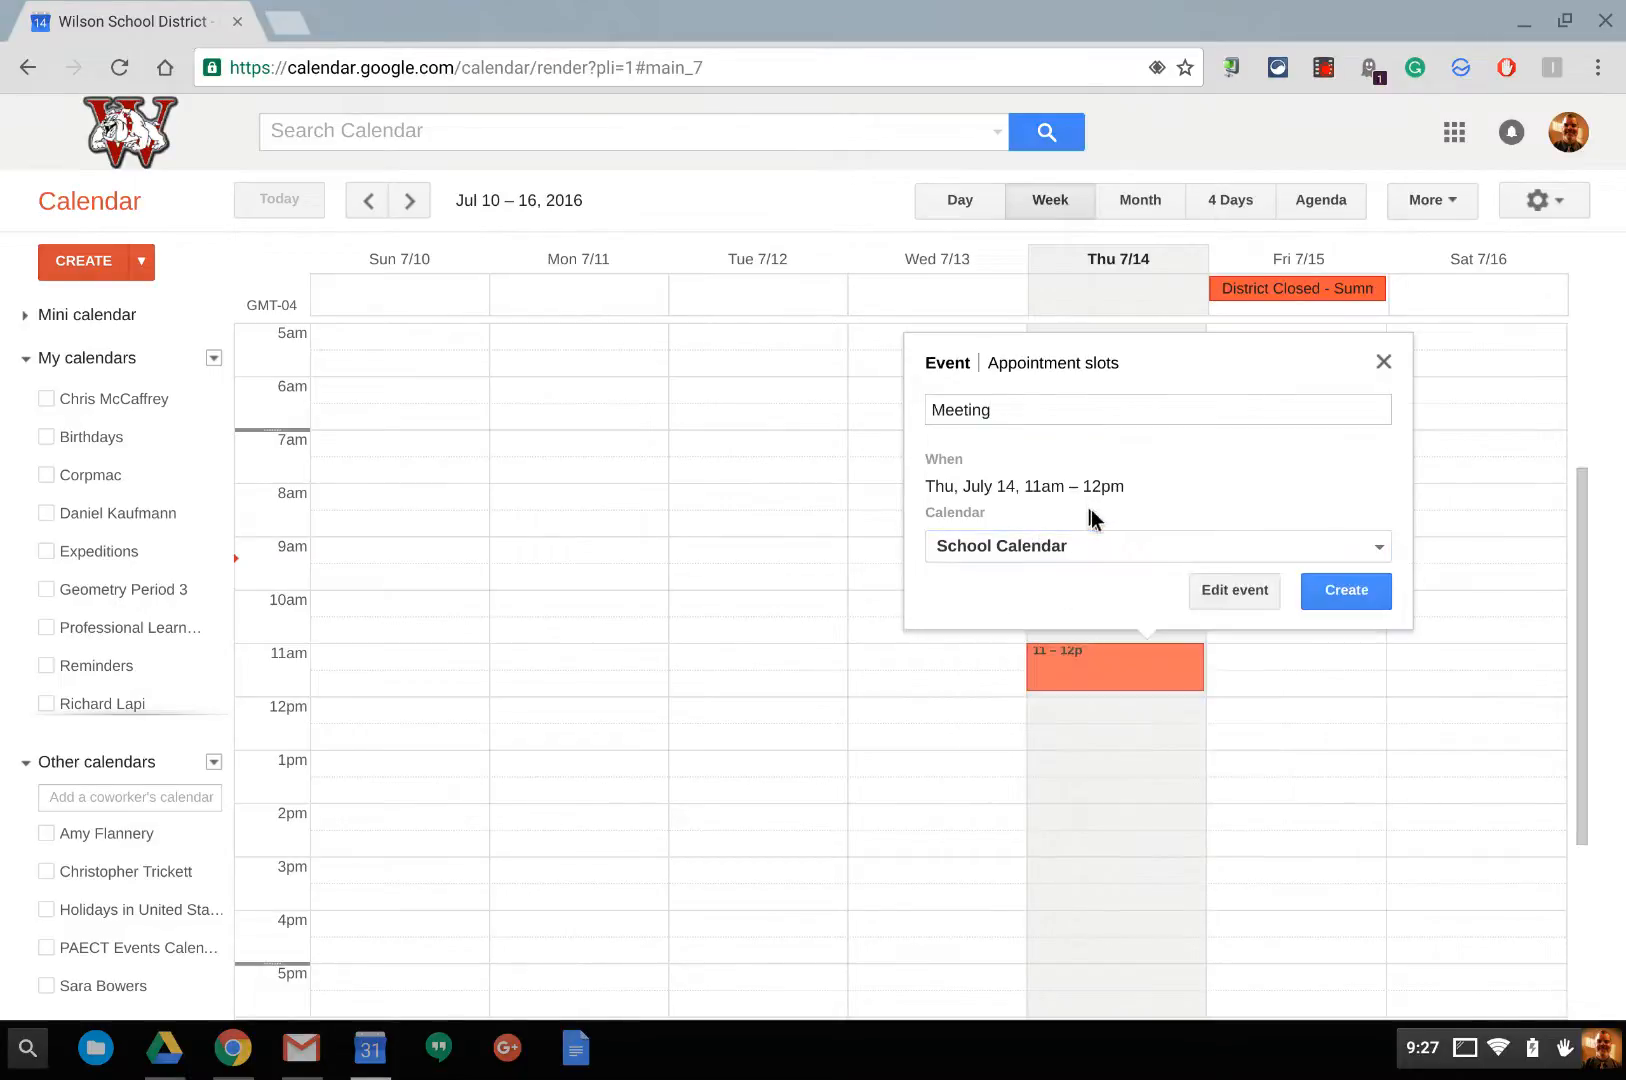
{"action": "left_click", "coordinate": [1384, 362]}
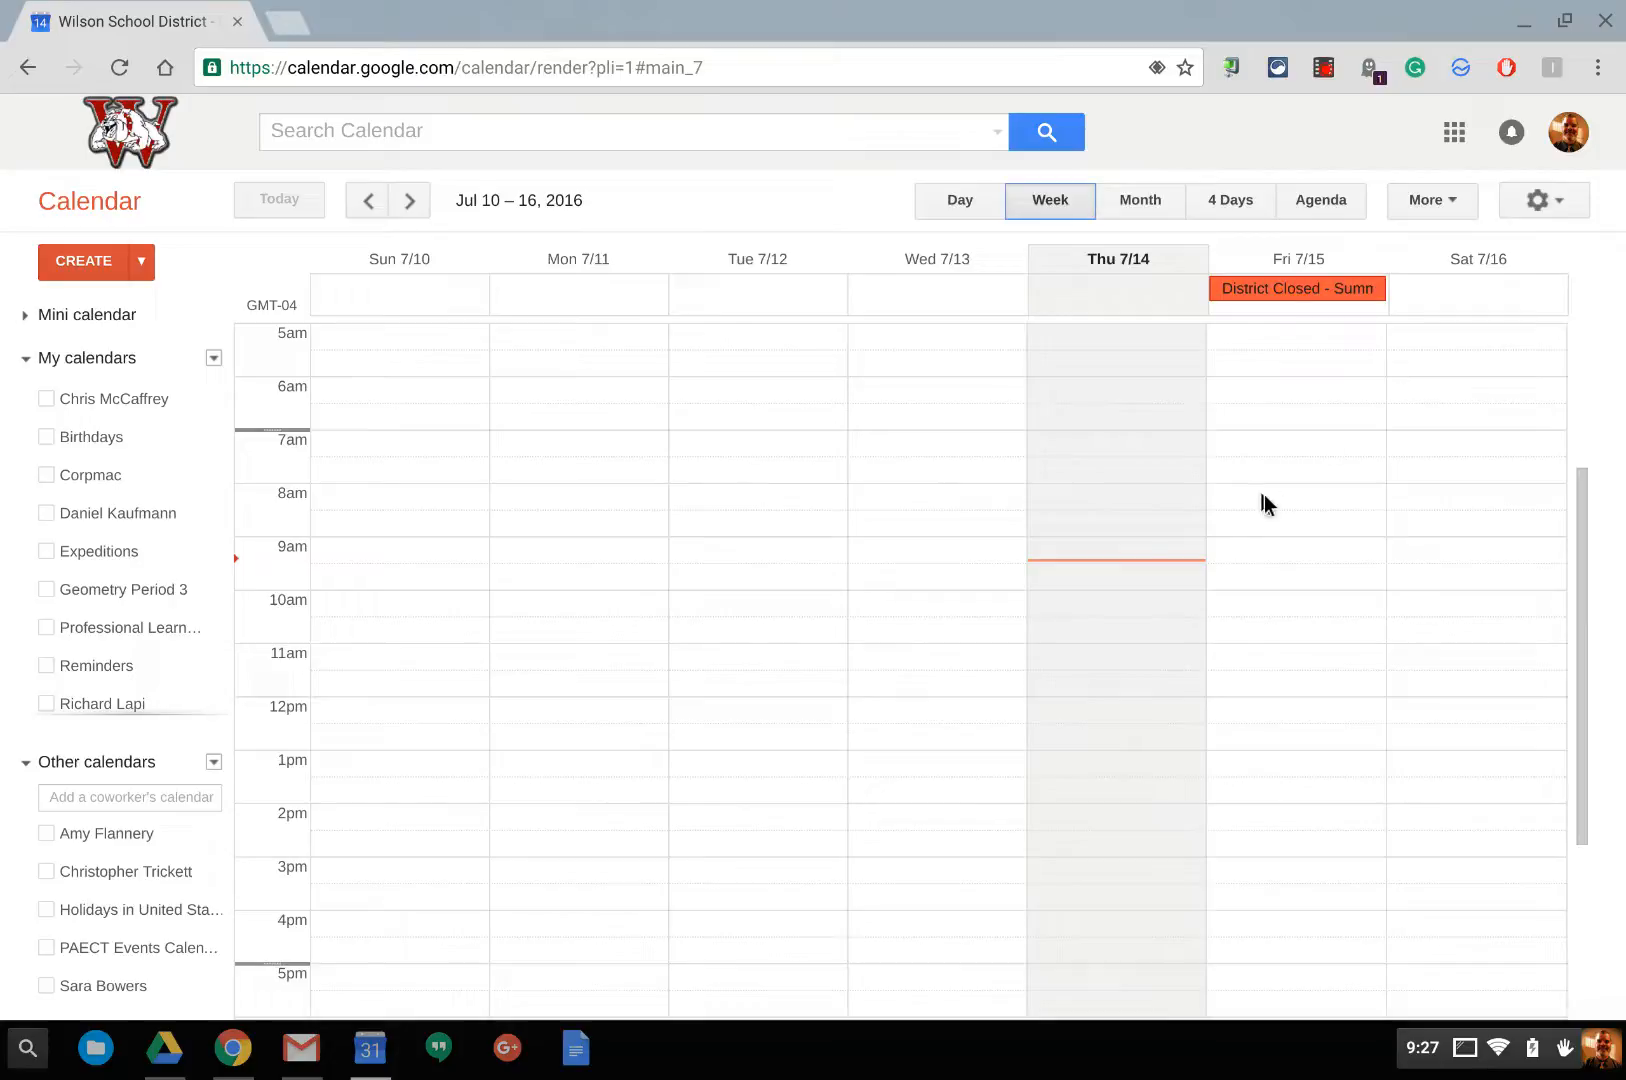
Try opening a full event page for Thursday, July 14, 10am – 11am and return to the calendar without saving
{"action": "left_click", "coordinate": [1086, 607]}
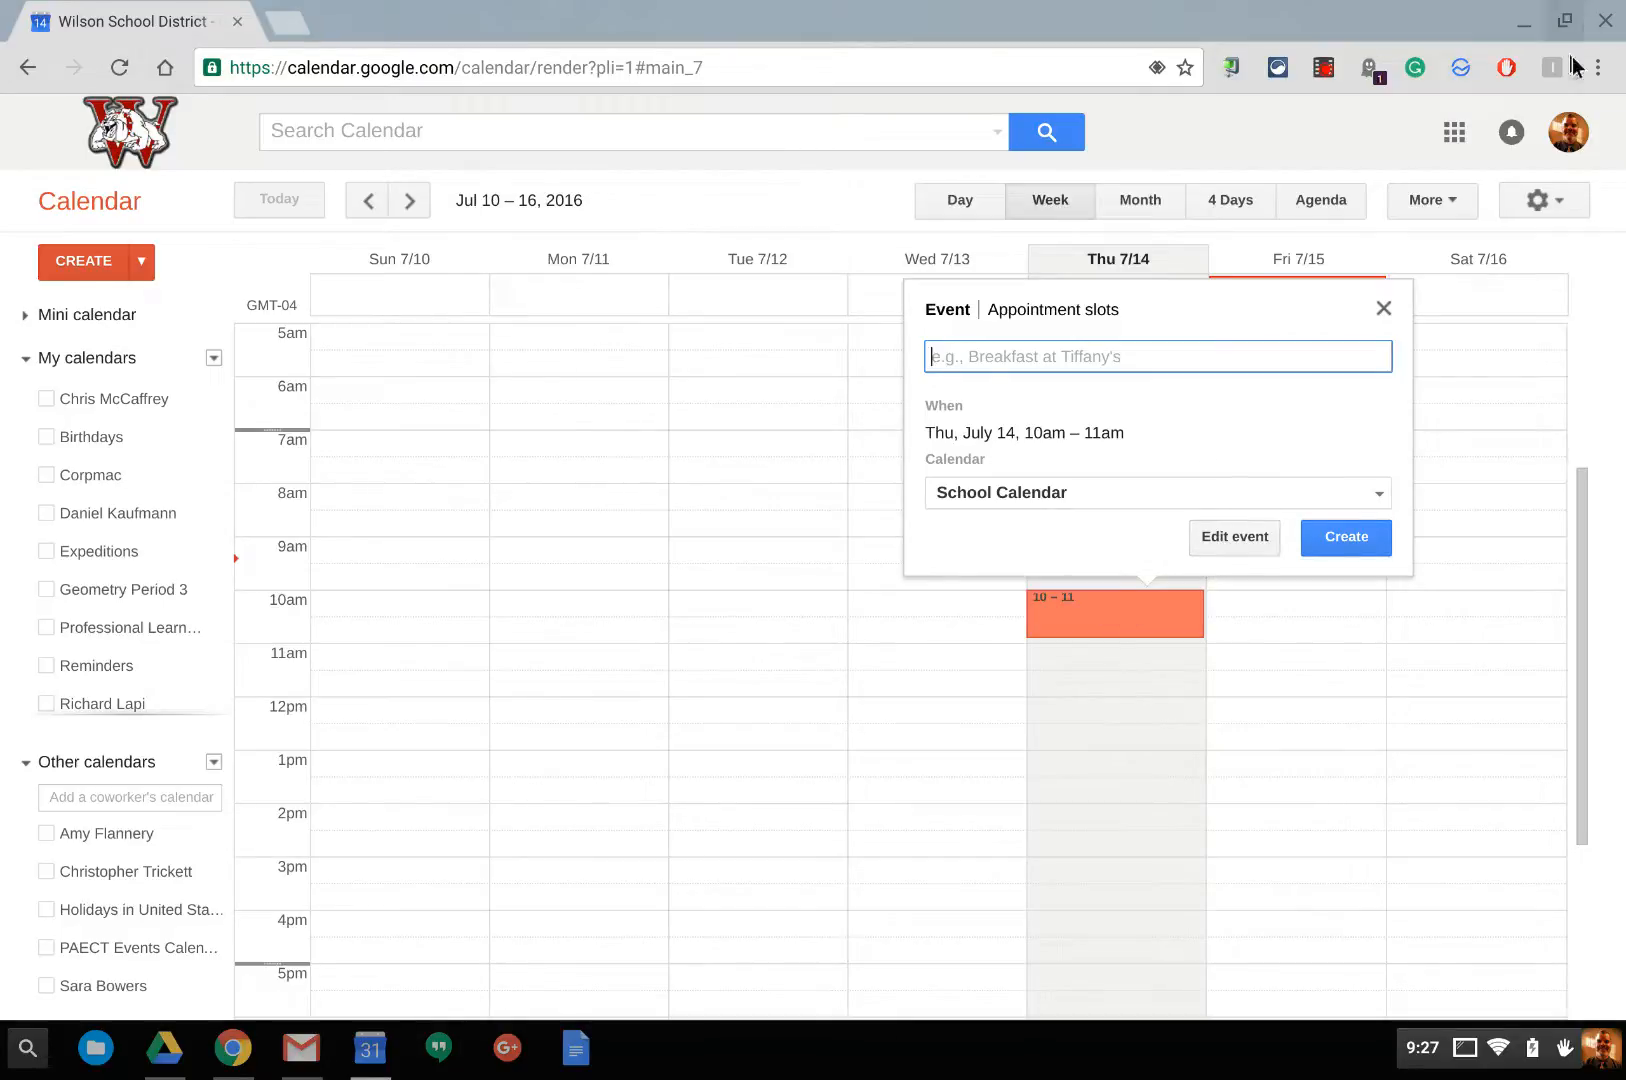
{"action": "left_click", "coordinate": [1384, 309]}
{"action": "left_click", "coordinate": [1110, 604]}
{"action": "left_click", "coordinate": [1104, 610]}
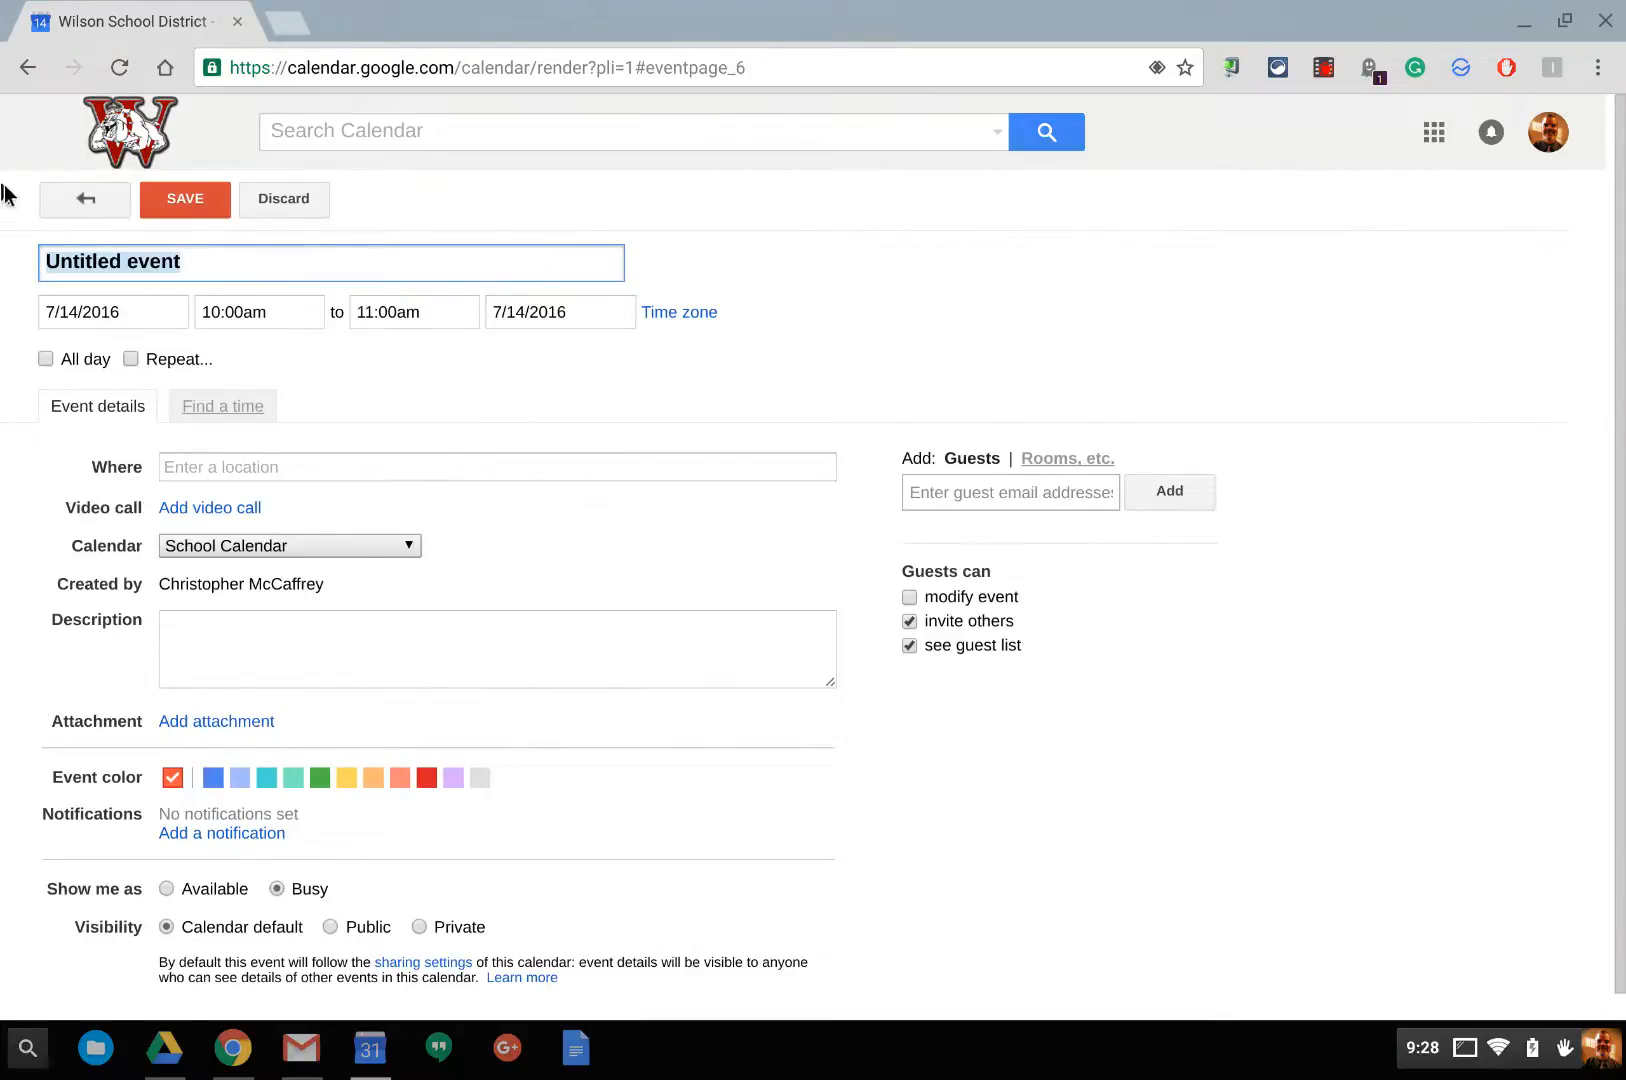
{"action": "left_click", "coordinate": [84, 205]}
{"action": "left_click", "coordinate": [86, 262]}
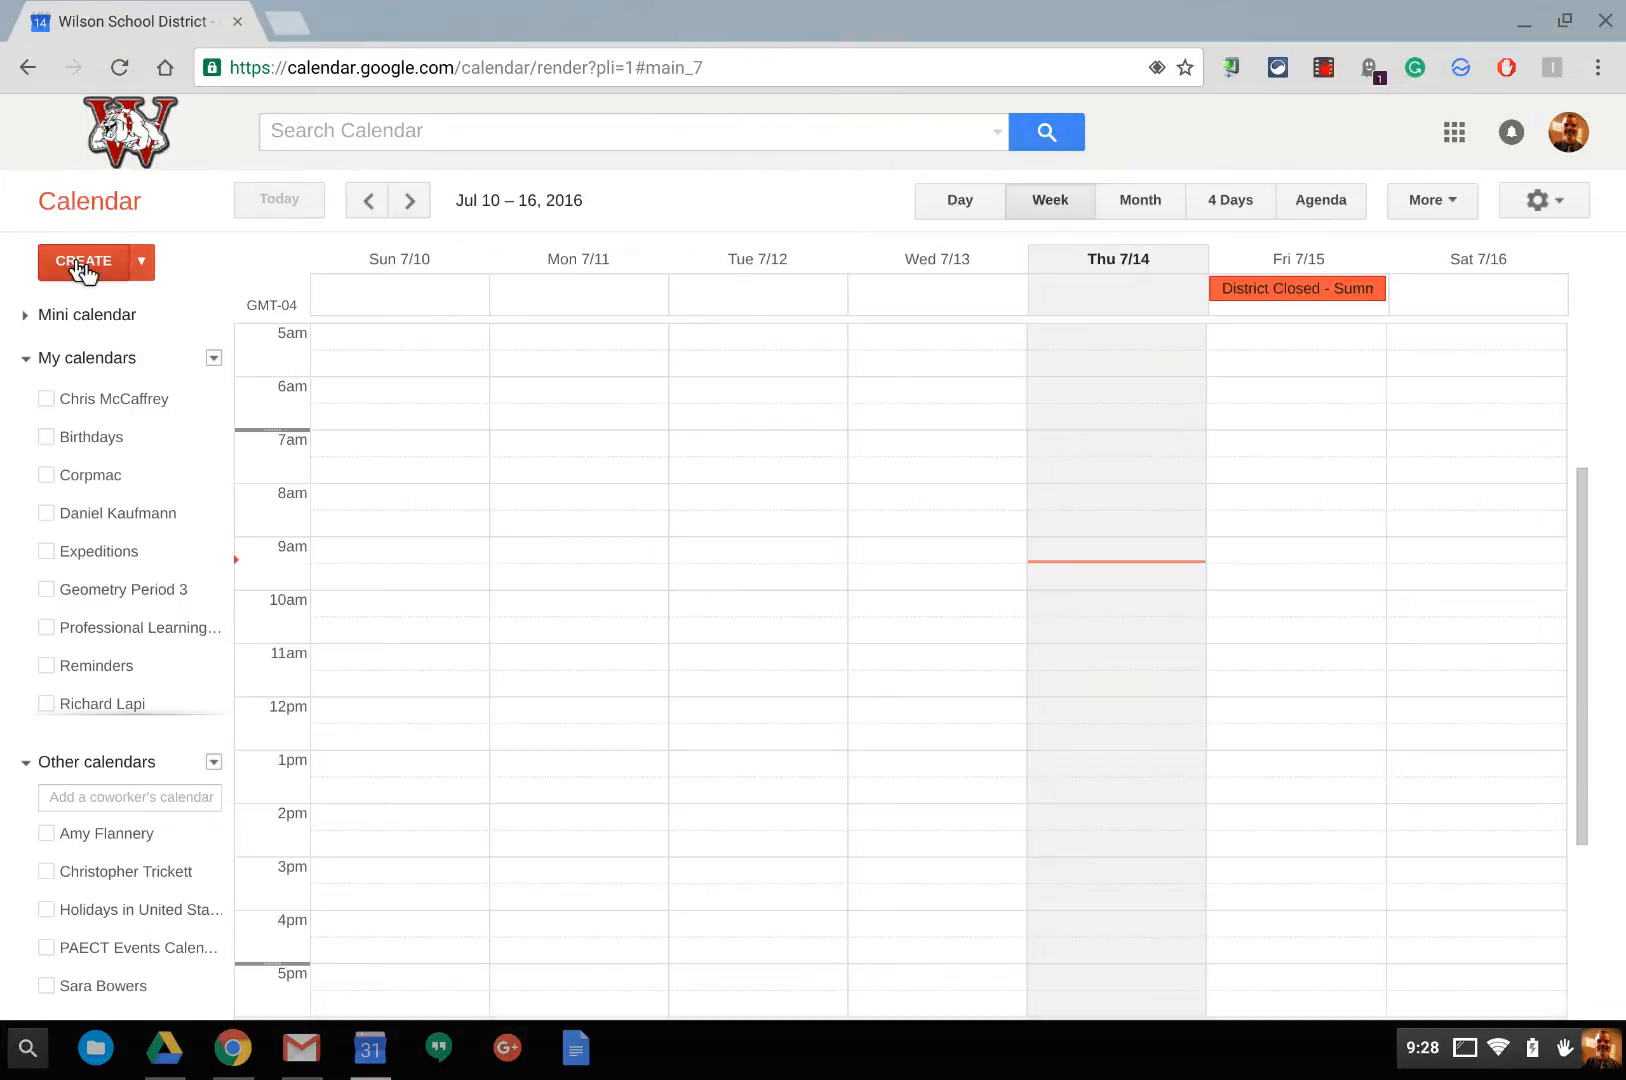
{"action": "left_click", "coordinate": [86, 205]}
Quick-add the example dinner event for 7pm tomorrow
{"action": "left_click", "coordinate": [145, 262]}
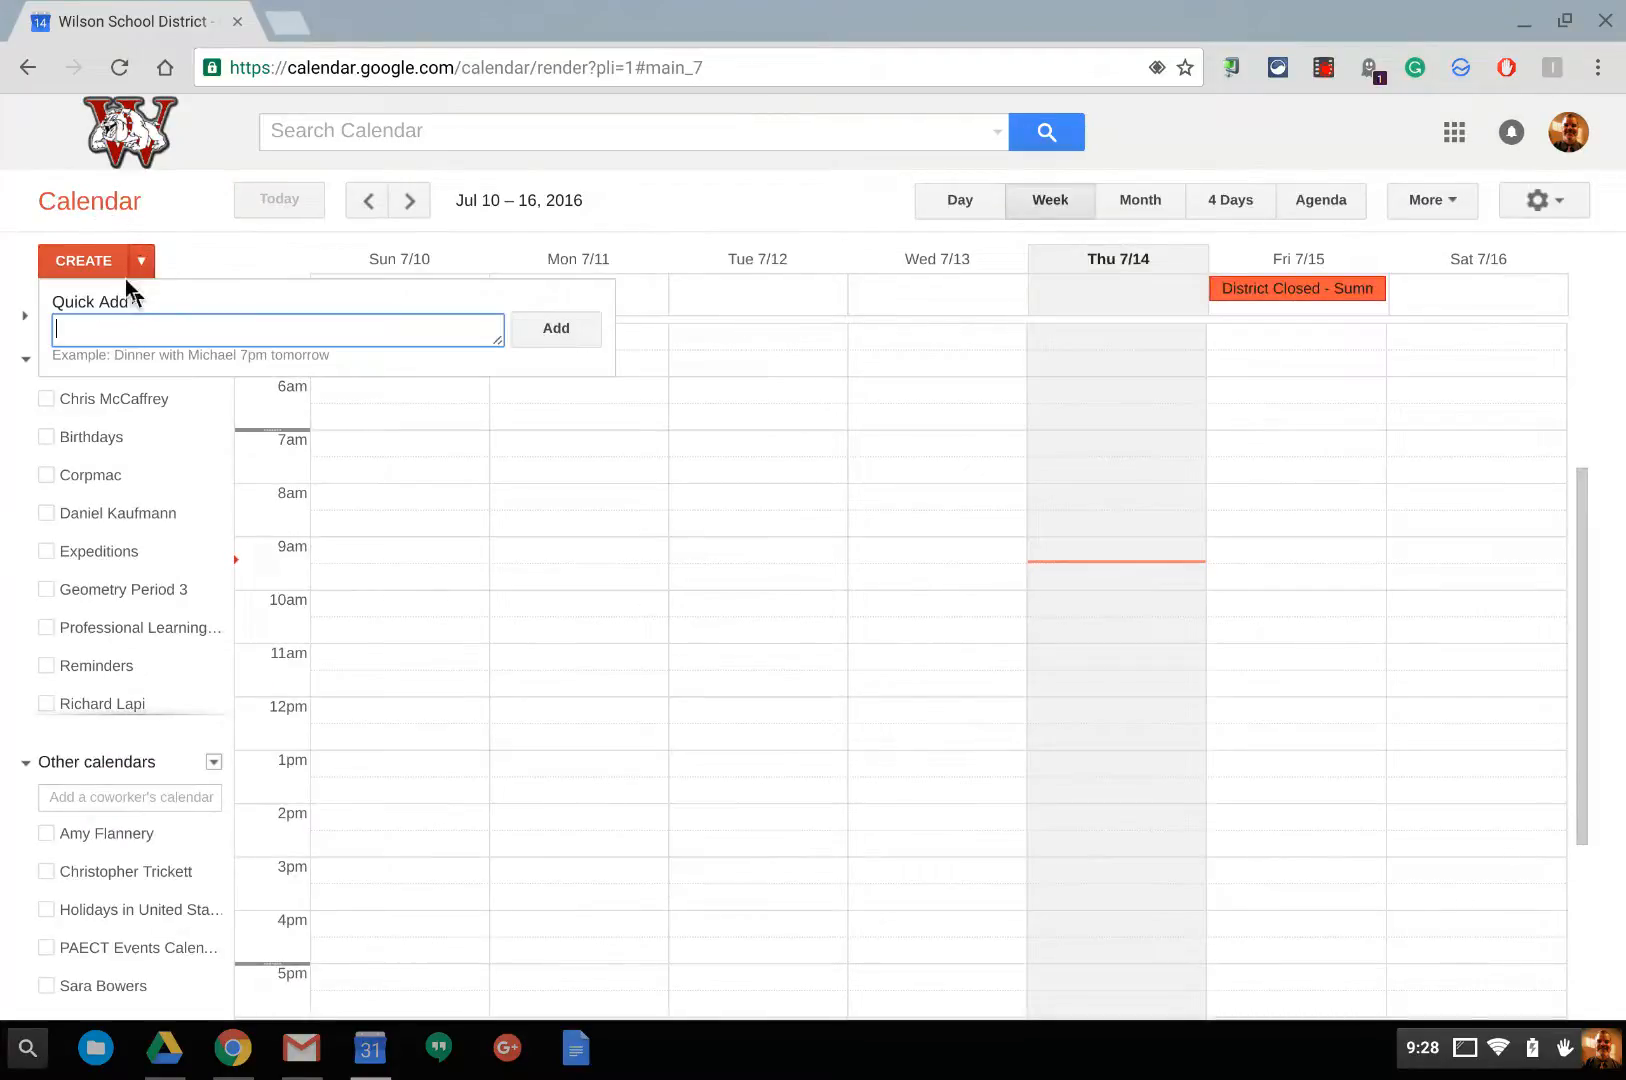
{"action": "left_click_drag", "start_coordinate": [114, 355], "coordinate": [268, 333]}
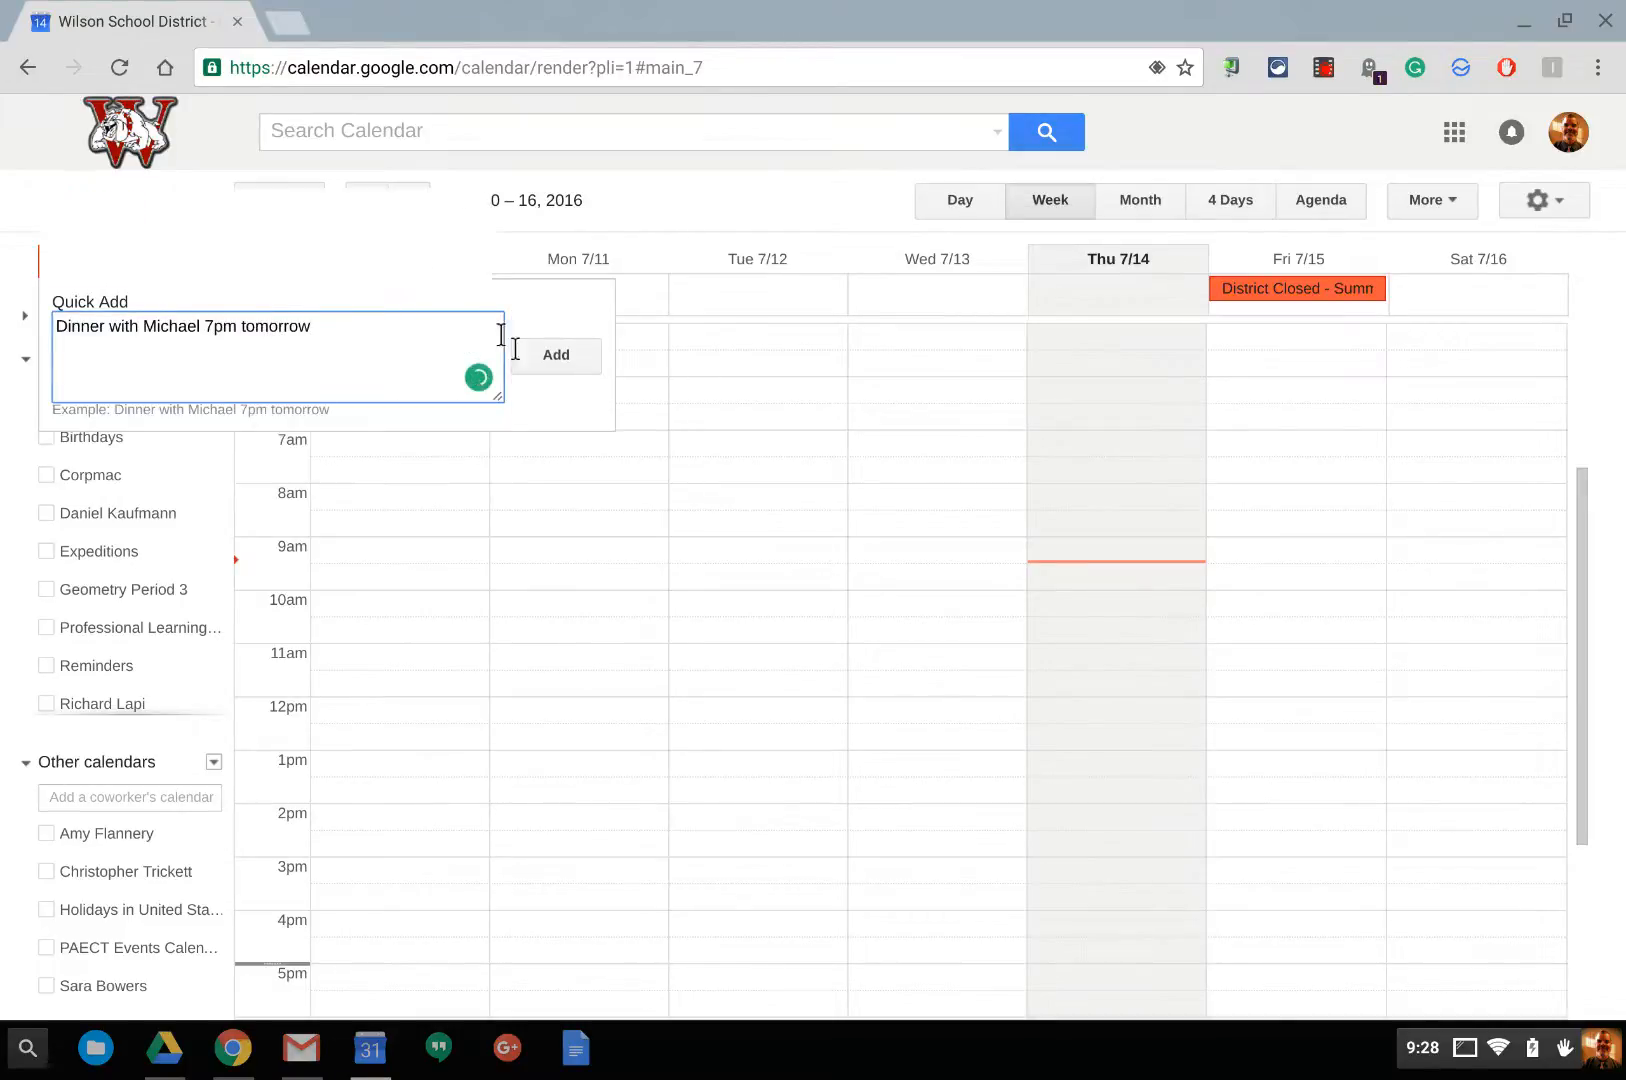
{"action": "left_click", "coordinate": [563, 356]}
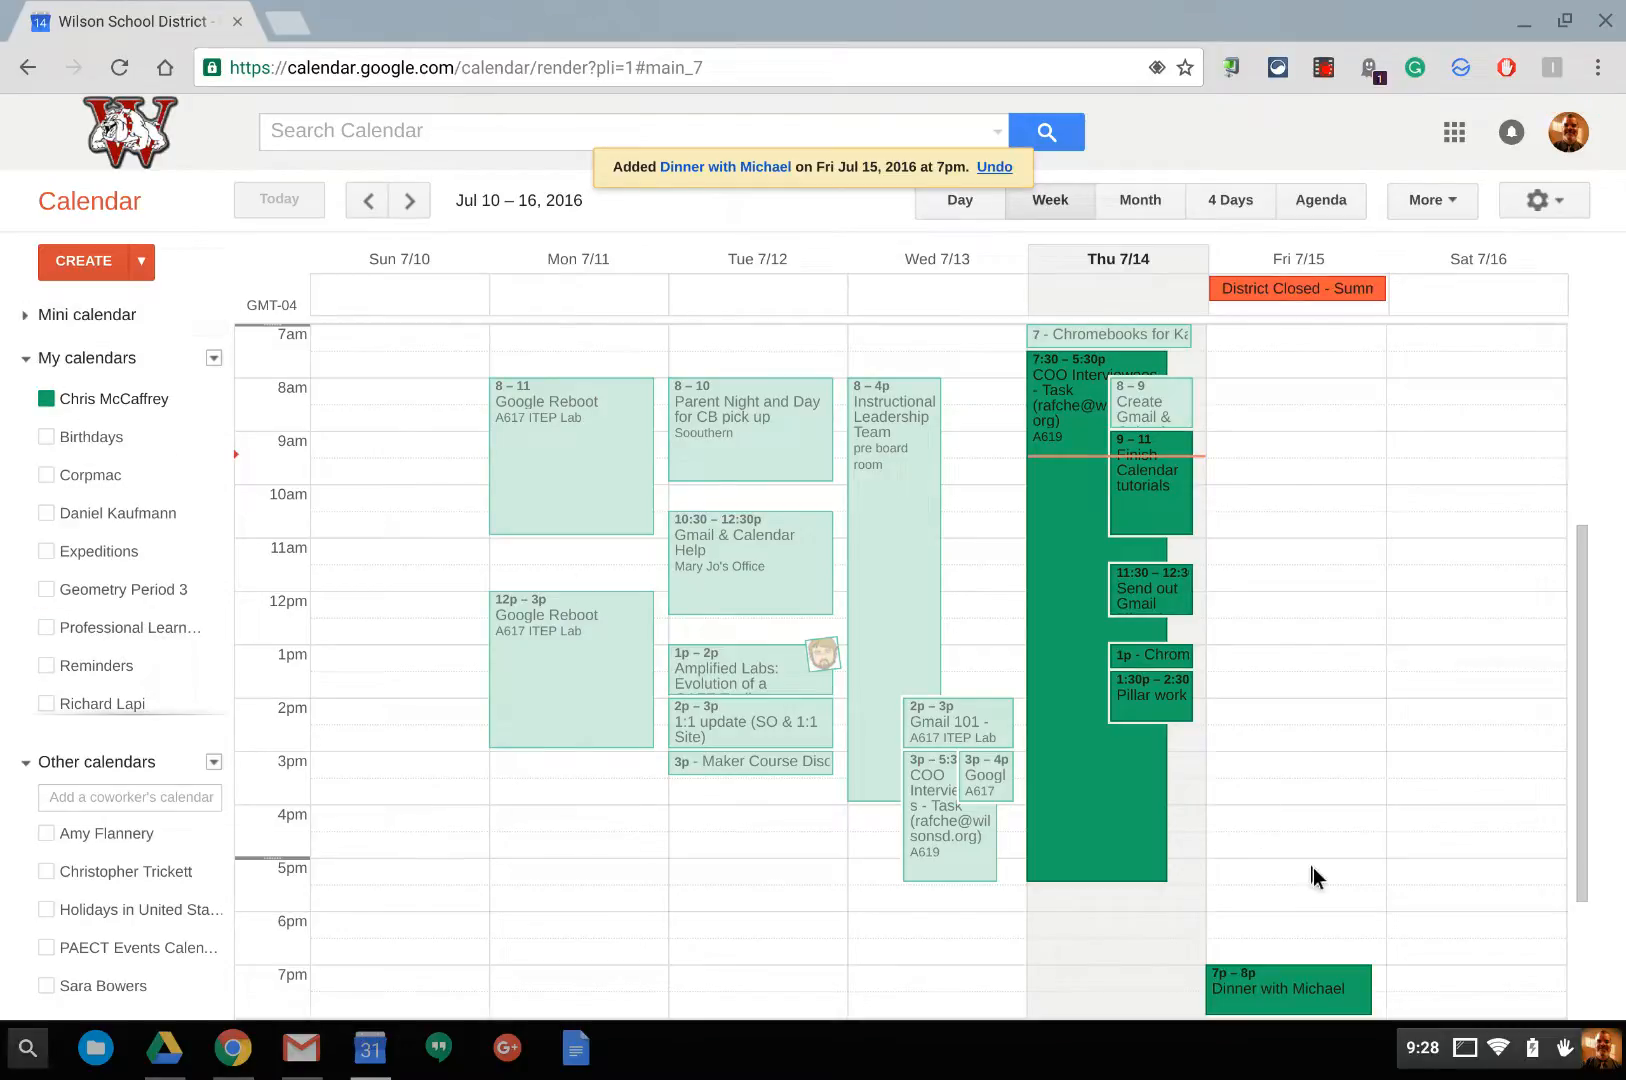
Delete the dinner event on Friday, July 15, 7pm – 8pm
{"action": "scroll", "coordinate": [1290, 875], "scroll_direction": "down", "scroll_amount": 3}
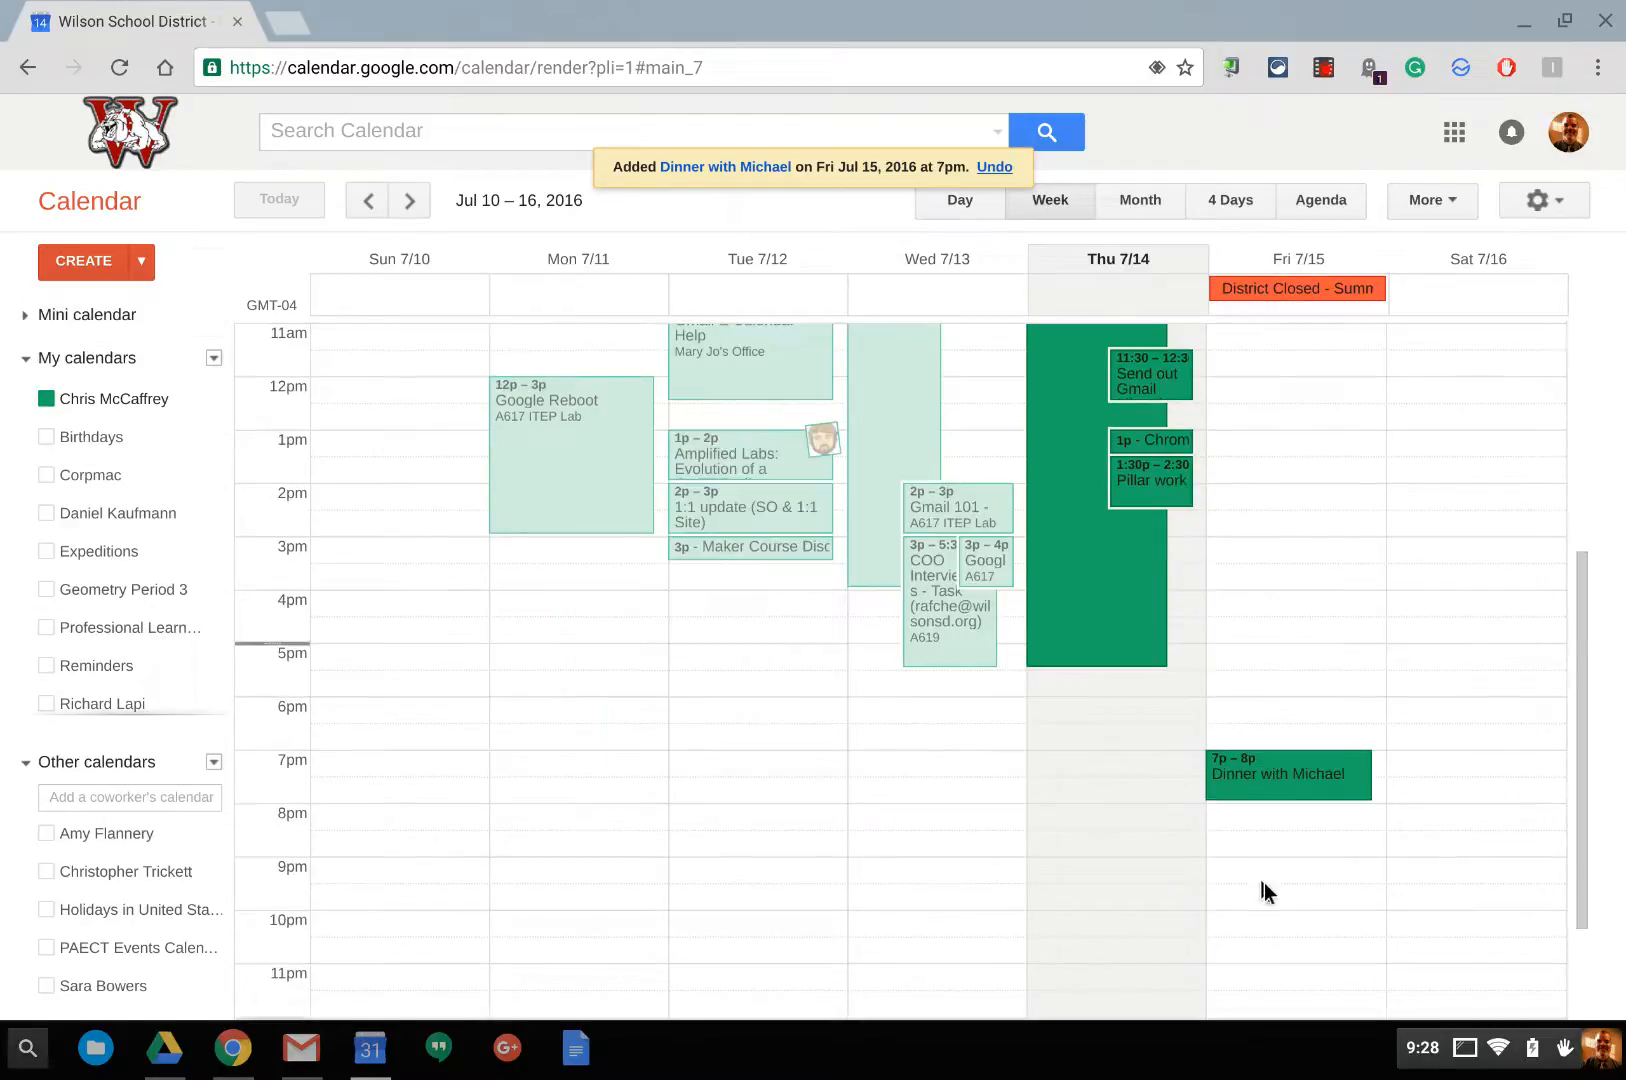
{"action": "left_click", "coordinate": [1322, 768]}
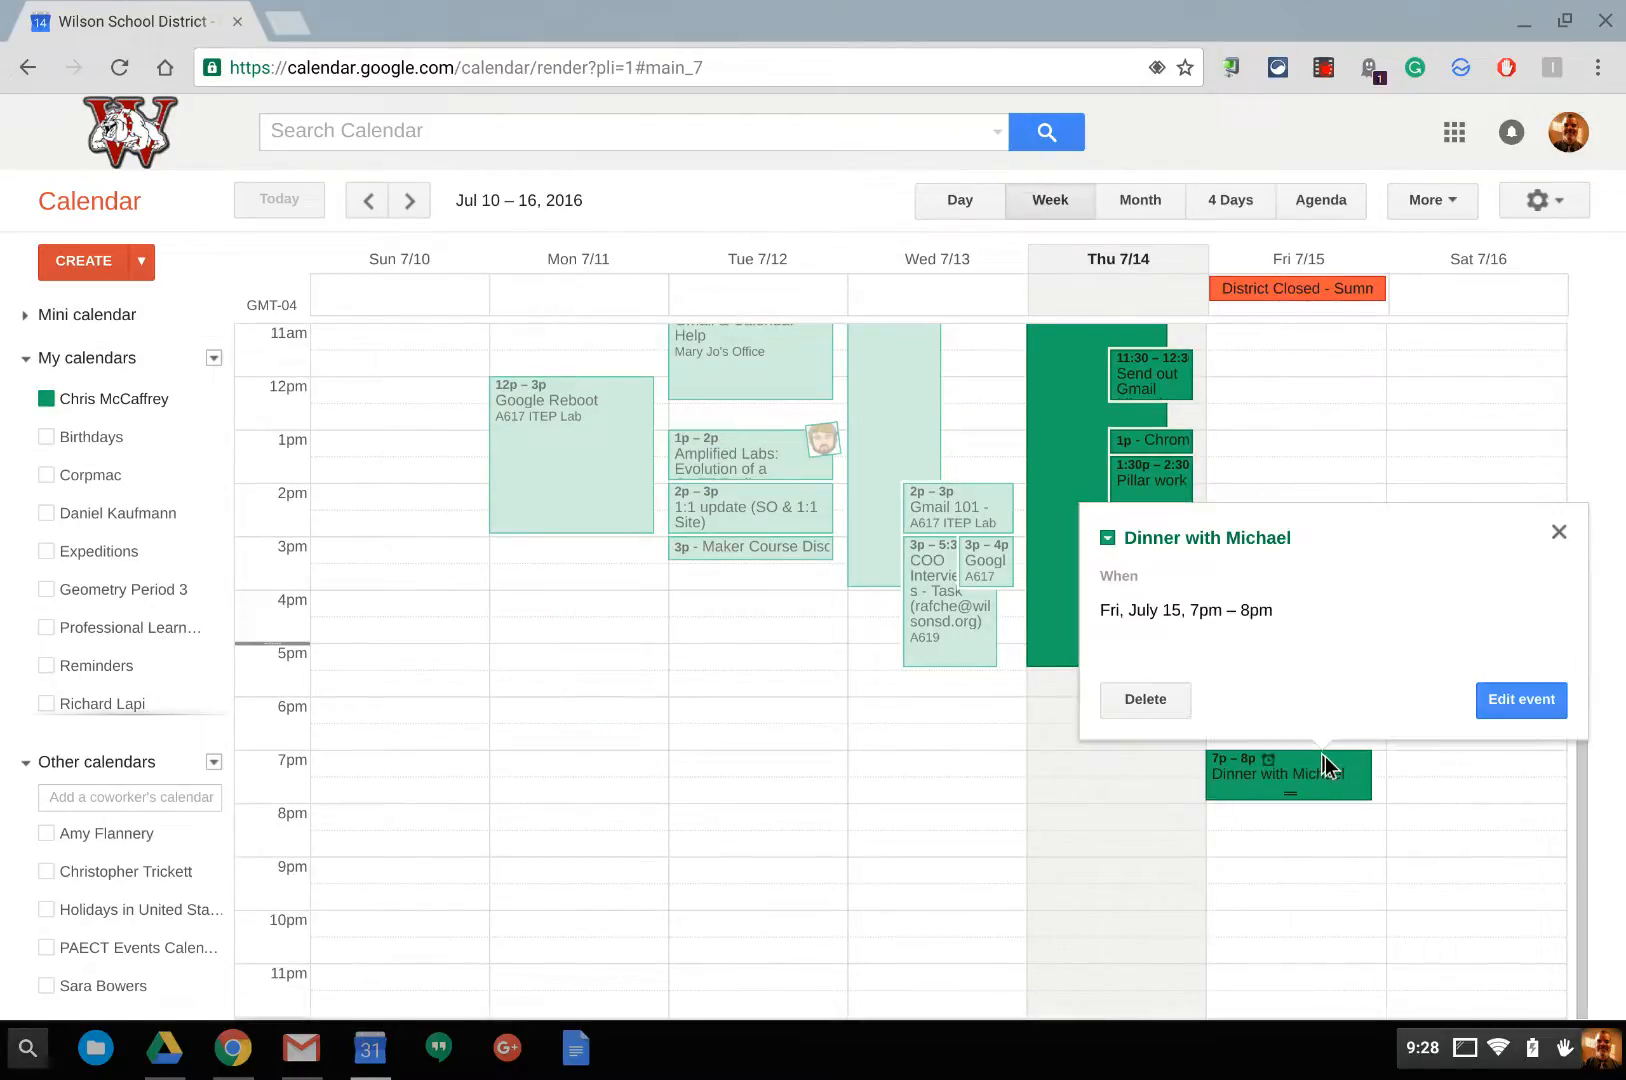
{"action": "left_click", "coordinate": [1148, 702]}
Dismiss the empty Quick Add prompt and hide the owner's personal calendar from the week view
{"action": "left_click", "coordinate": [144, 262]}
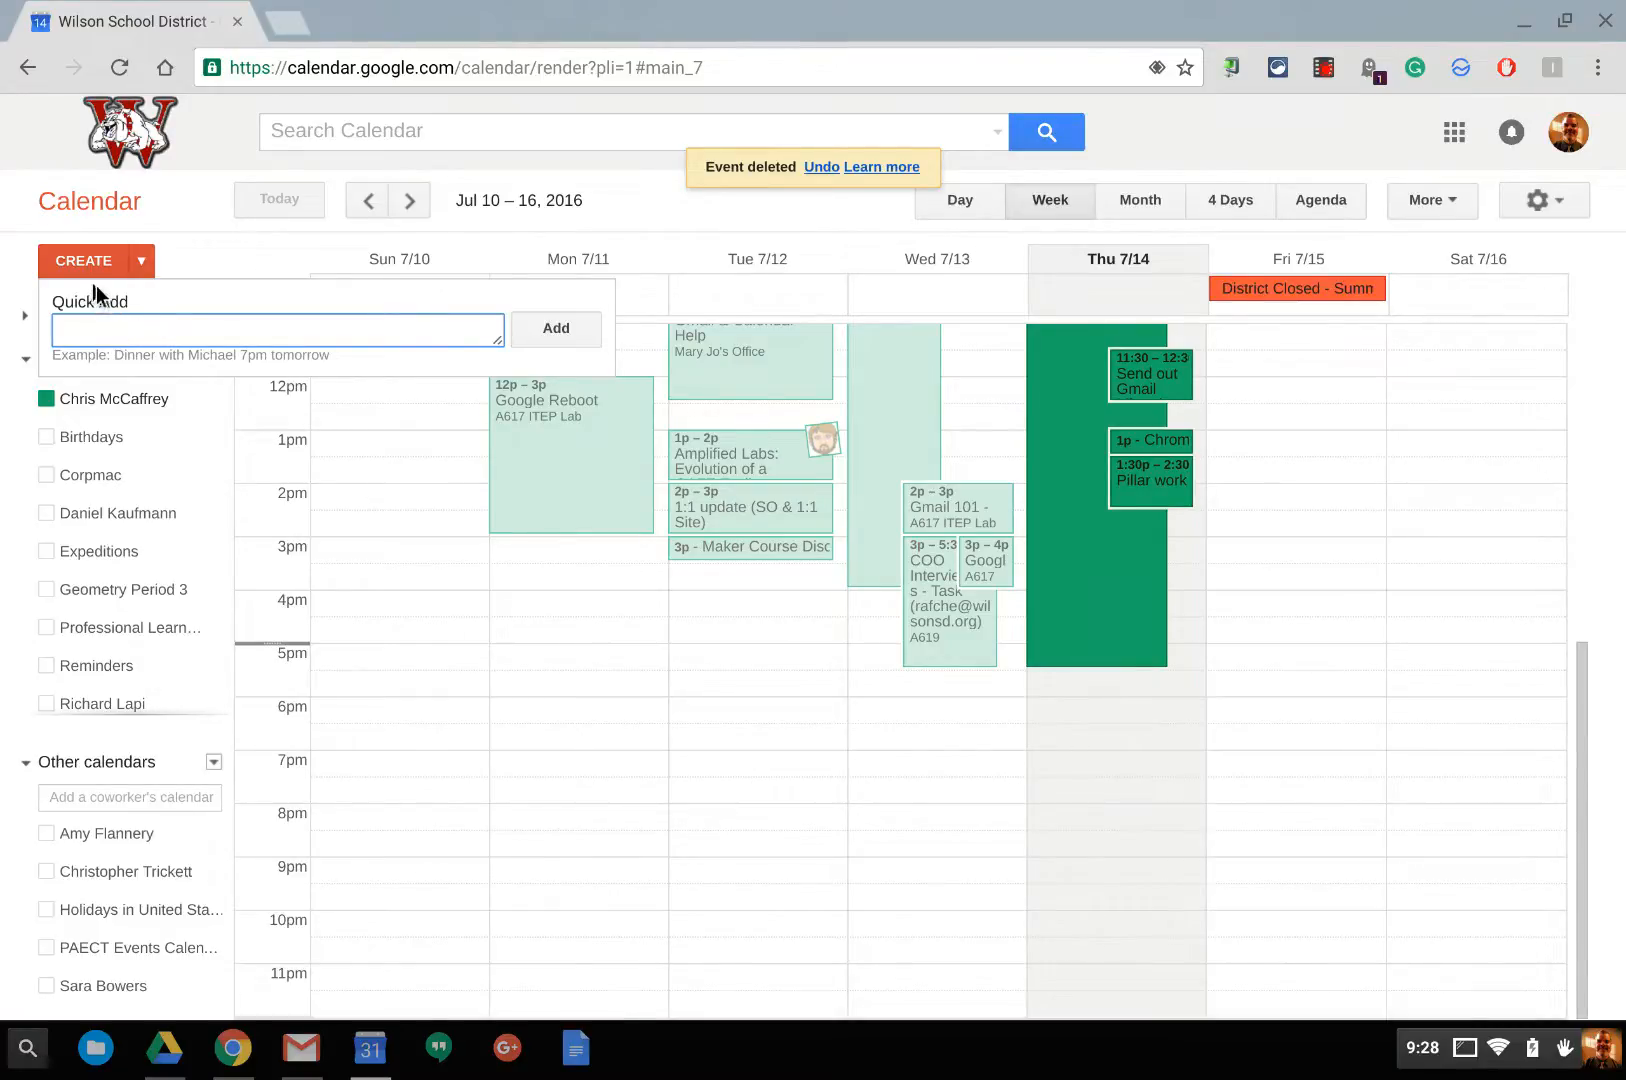
{"action": "left_click", "coordinate": [192, 257]}
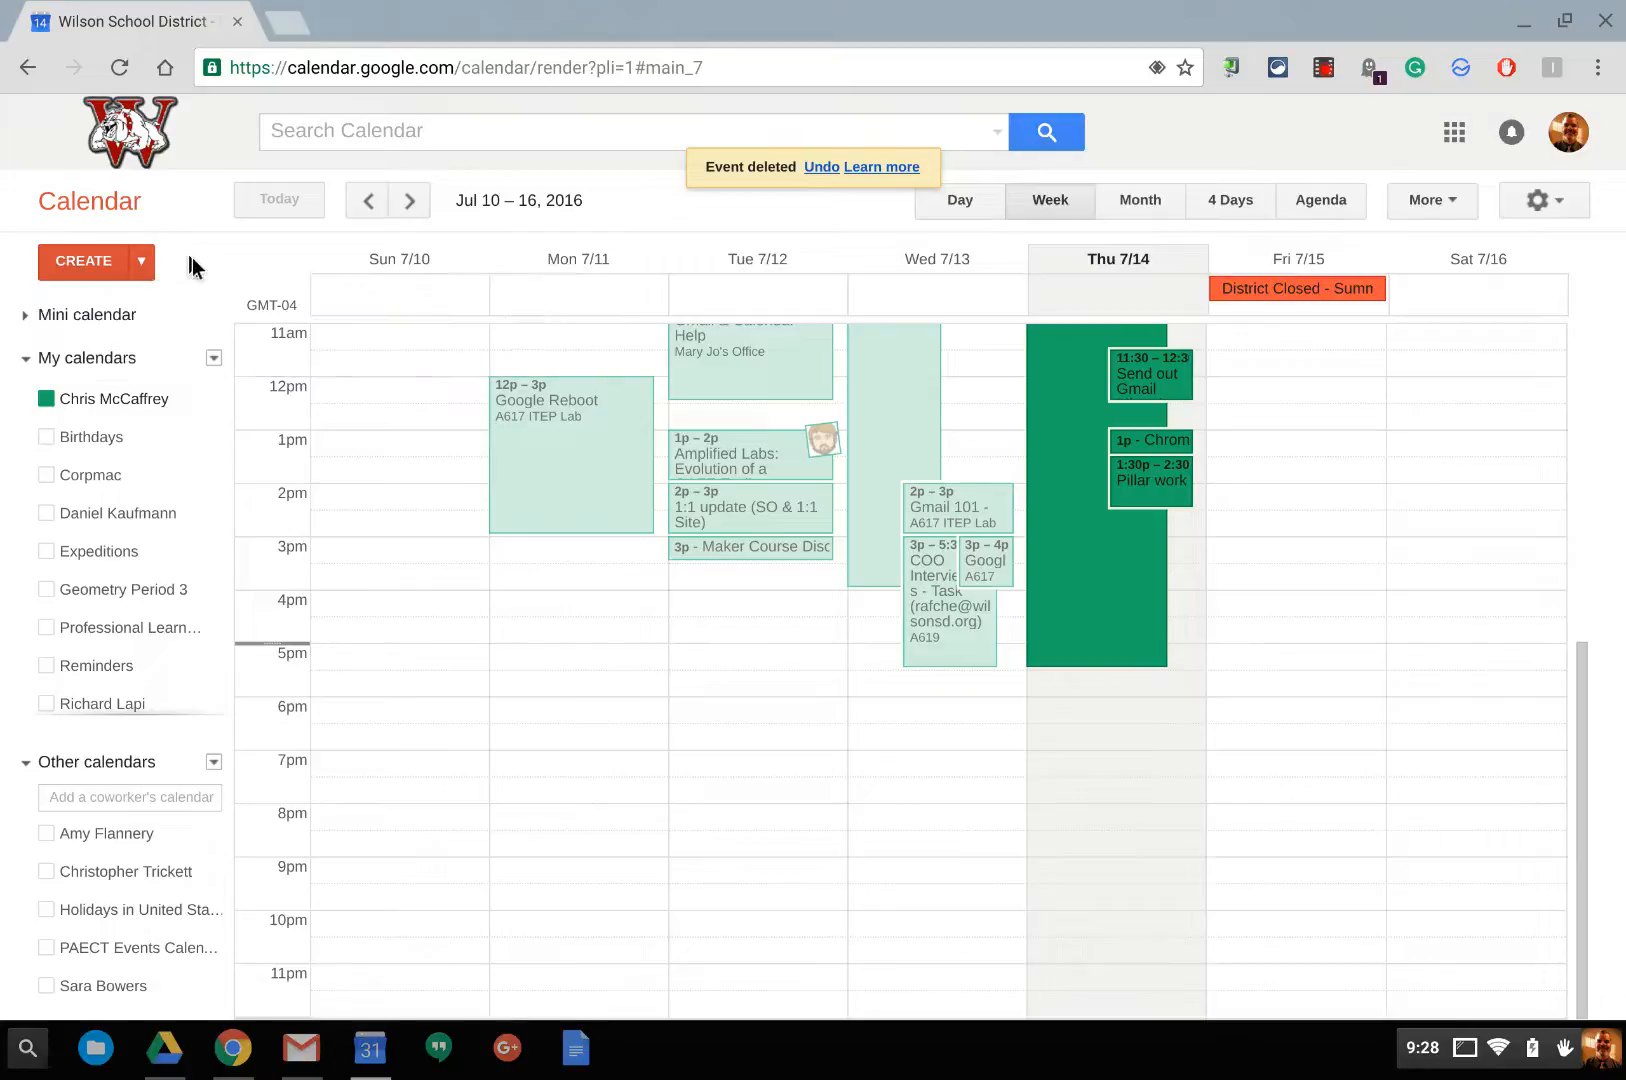
{"action": "left_click", "coordinate": [46, 399]}
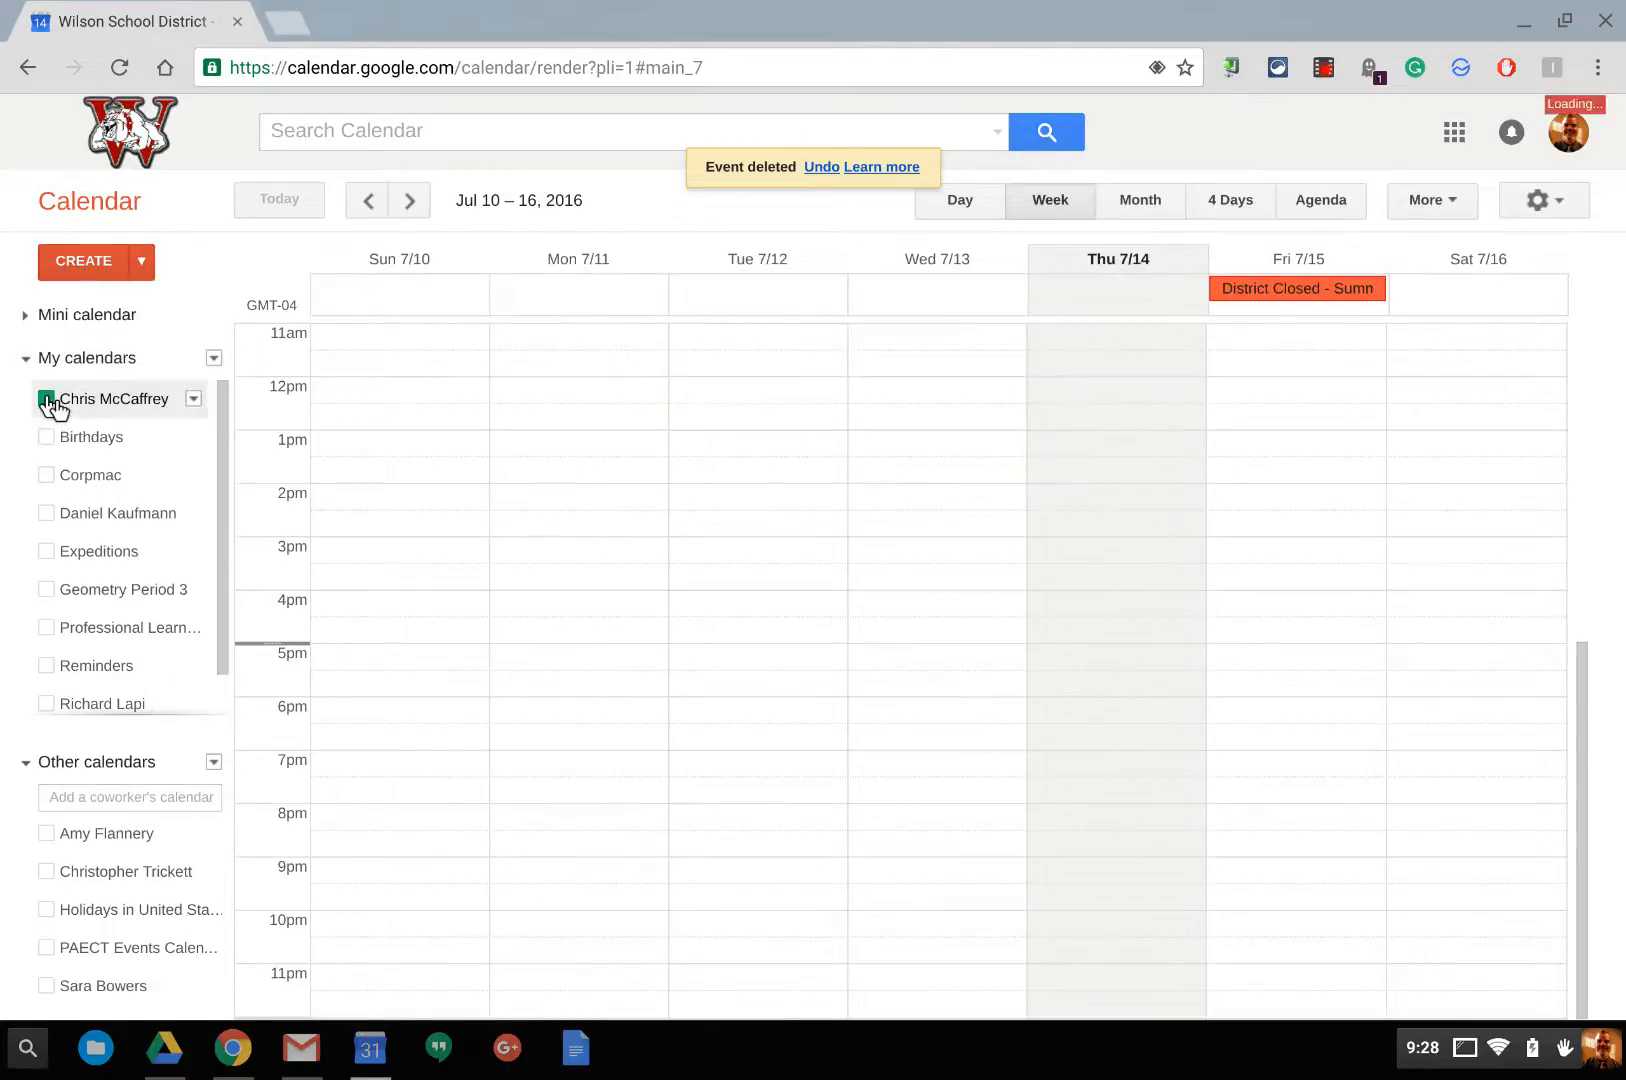
Start a detailed event titled "Meeting" for Friday, 7/15/2016, 4:00pm to 5:00pm, and review its date and time fields
{"action": "double_click", "coordinate": [1261, 599]}
{"action": "type", "text": "Meeting"}
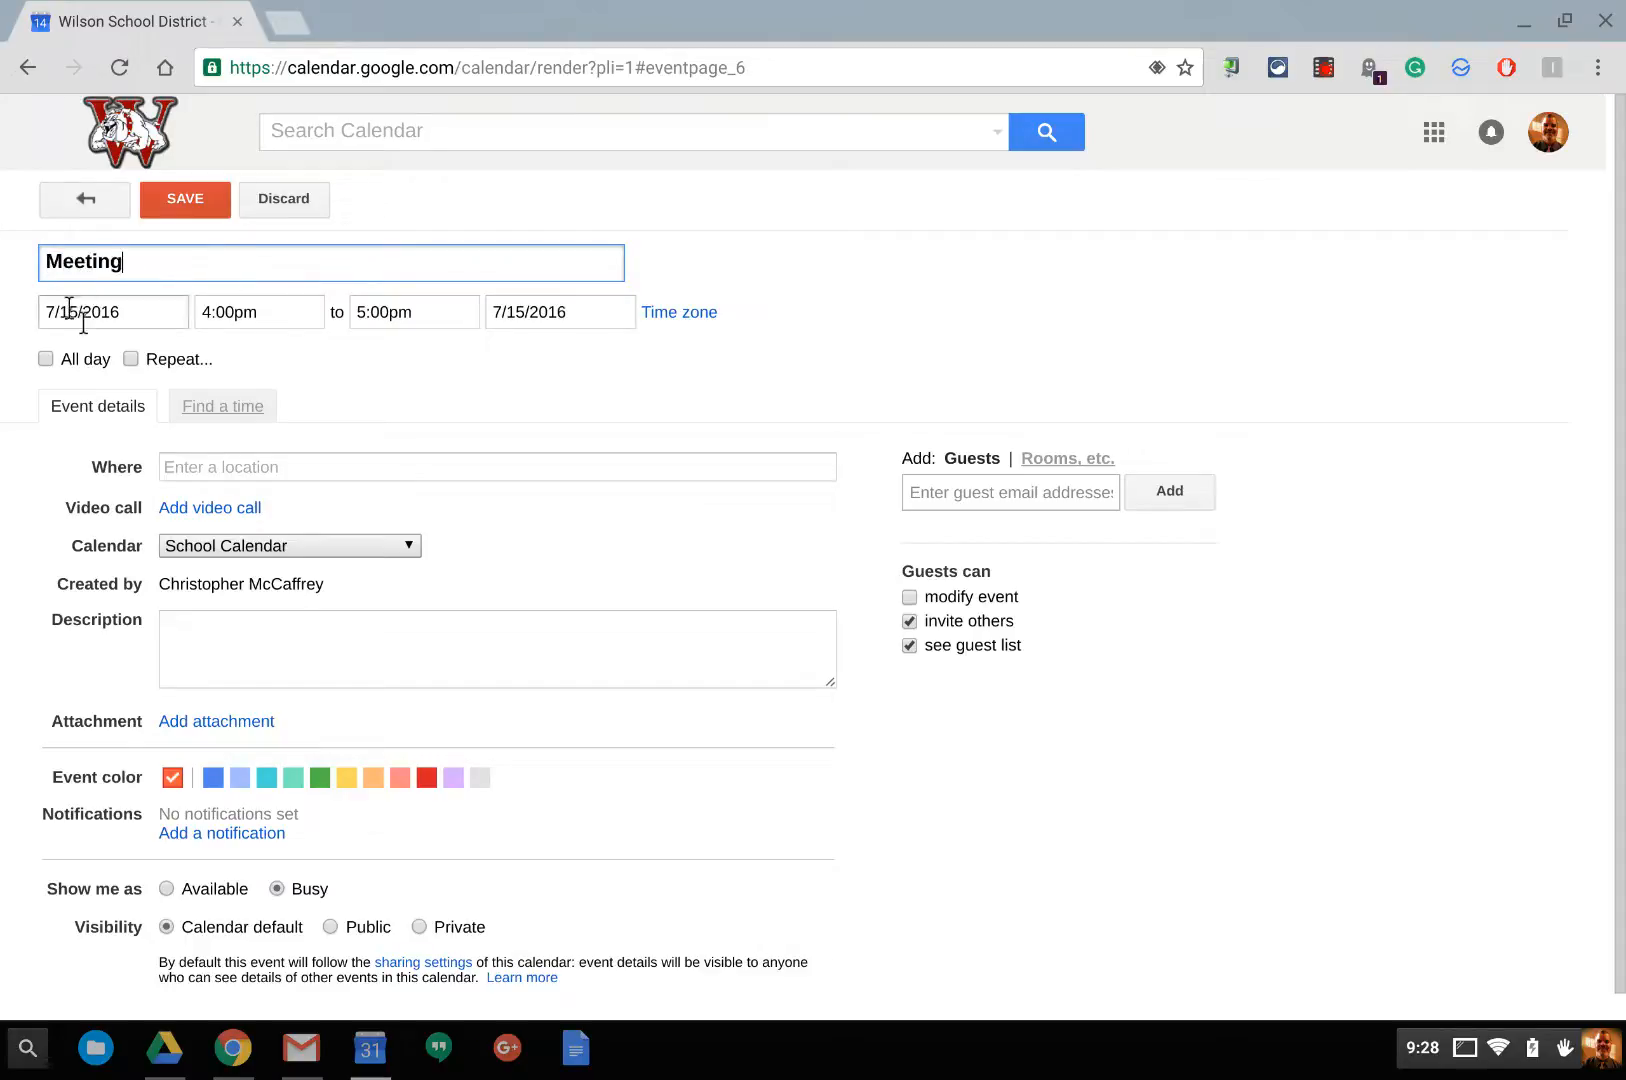
{"action": "left_click", "coordinate": [83, 318]}
{"action": "left_click", "coordinate": [268, 322]}
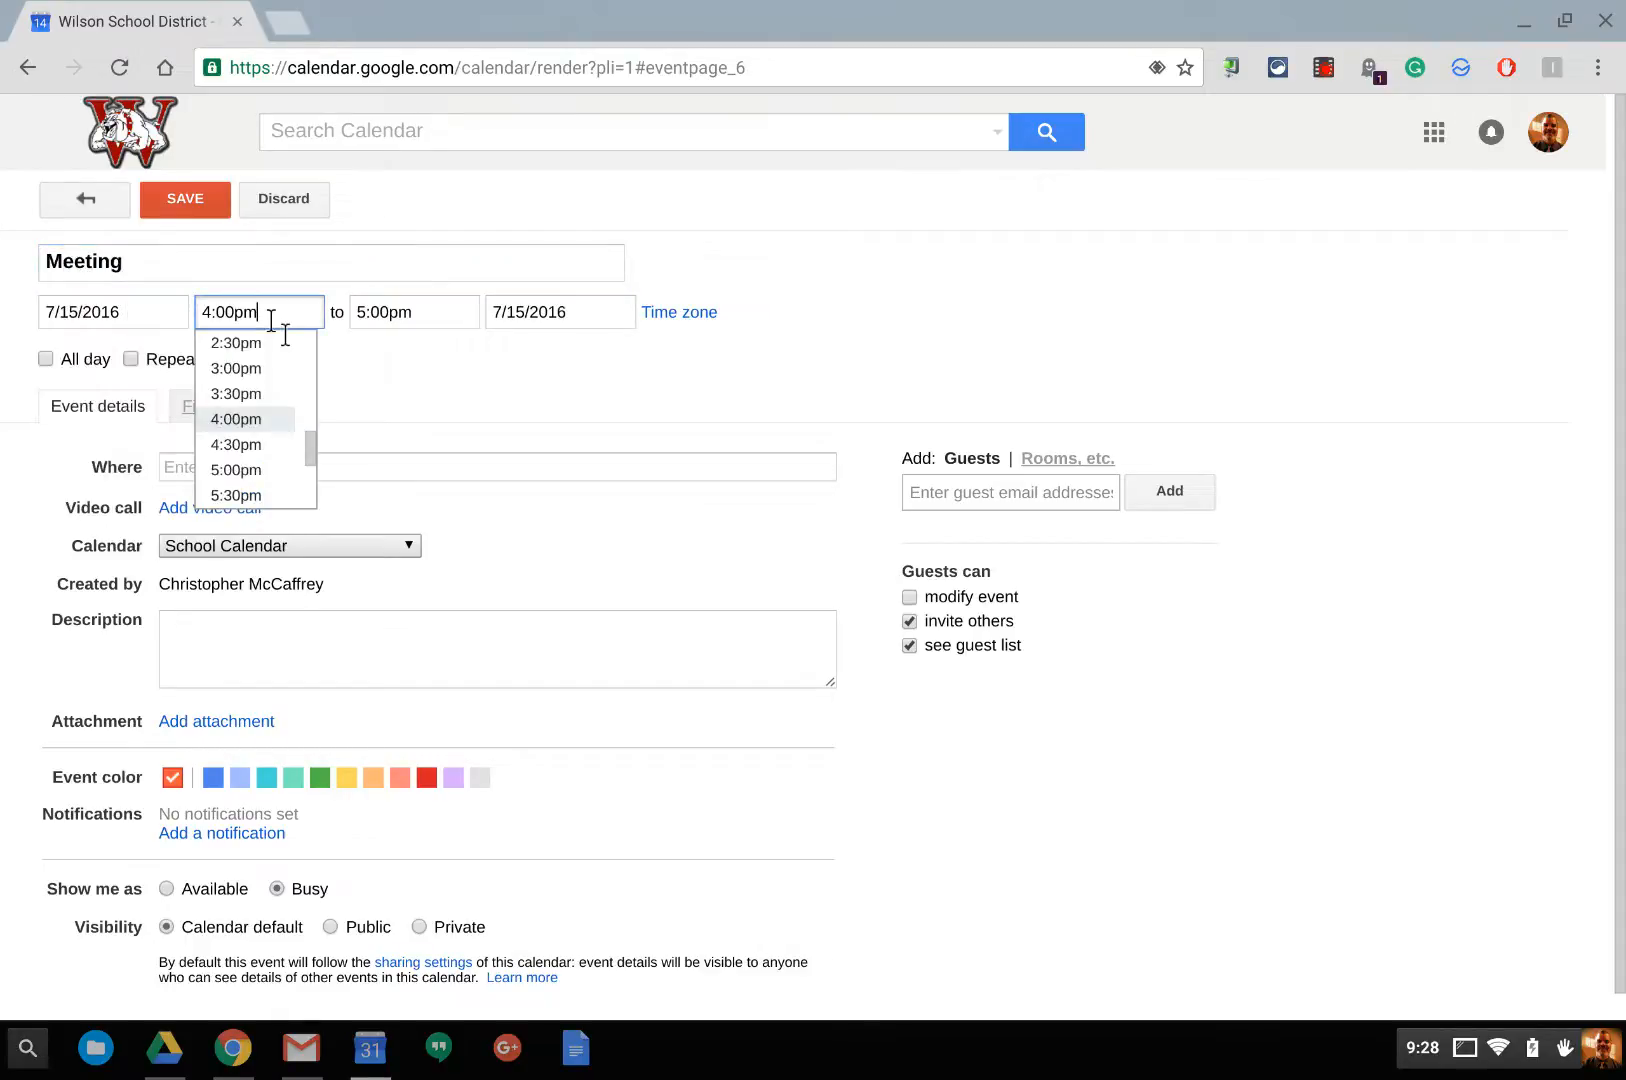
{"action": "left_click", "coordinate": [412, 318]}
{"action": "left_click", "coordinate": [590, 318]}
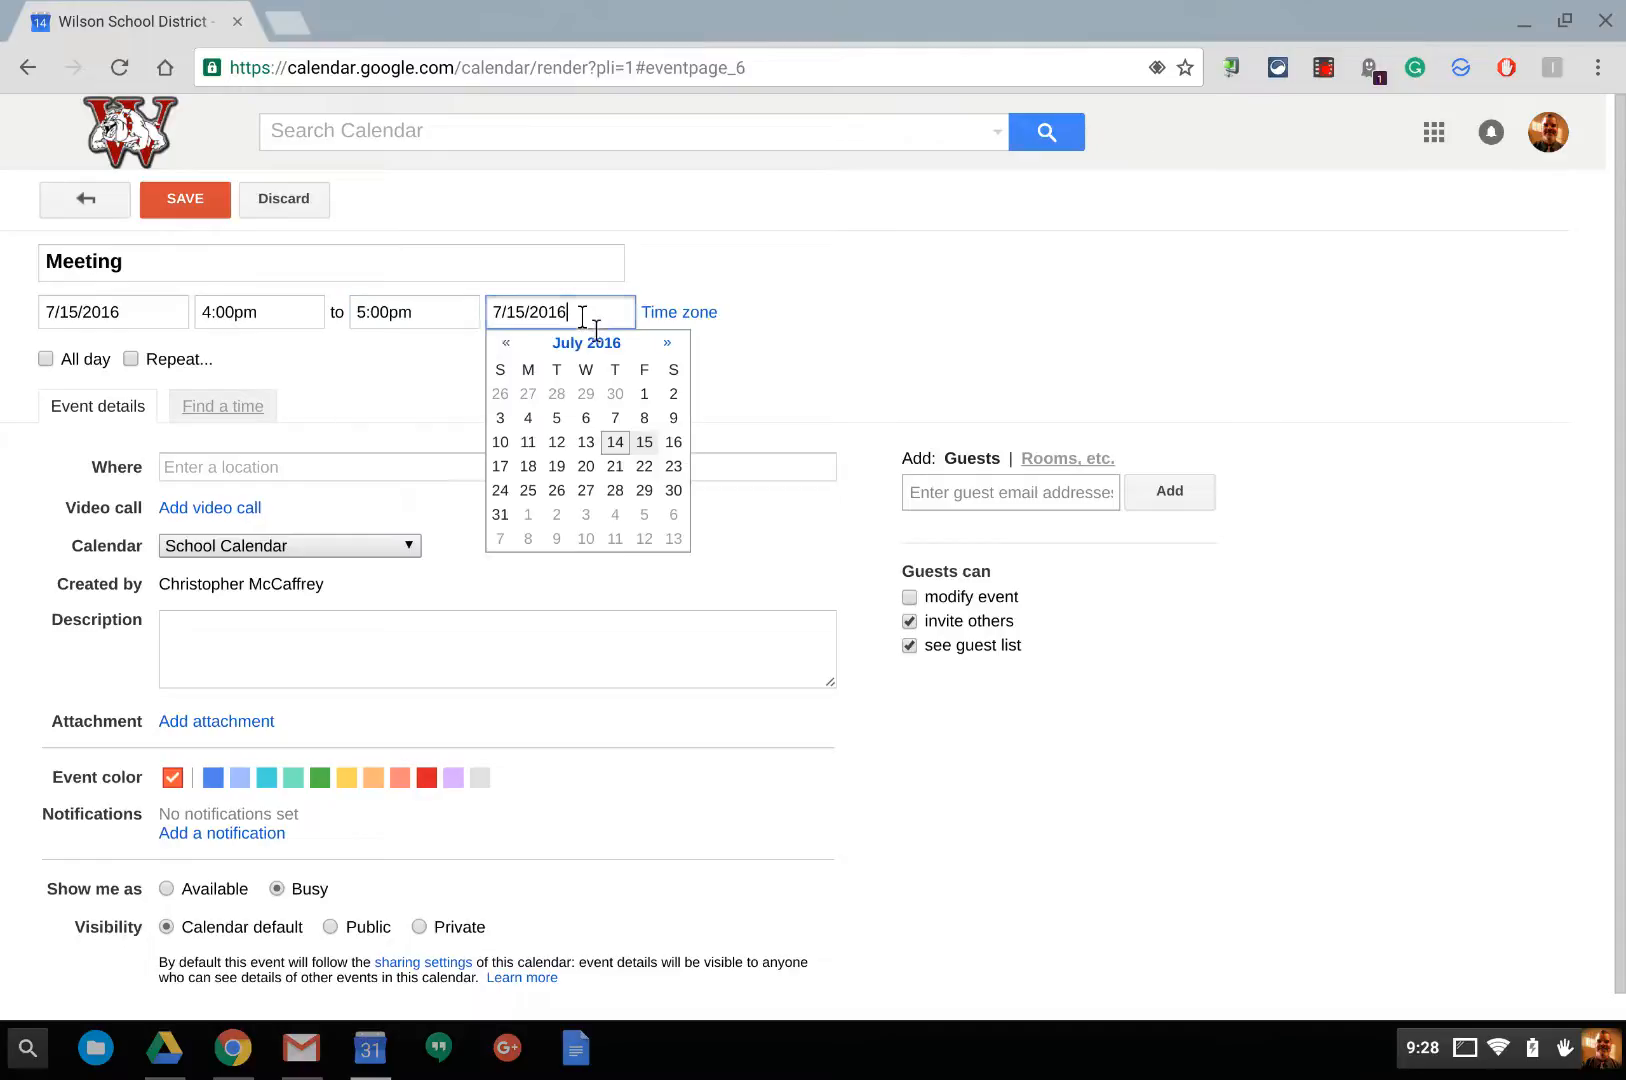
Try the all-day option on the Meeting event and view its weekly repeat settings, closing them without applying a repeat
{"action": "left_click", "coordinate": [46, 360]}
{"action": "left_click", "coordinate": [48, 360]}
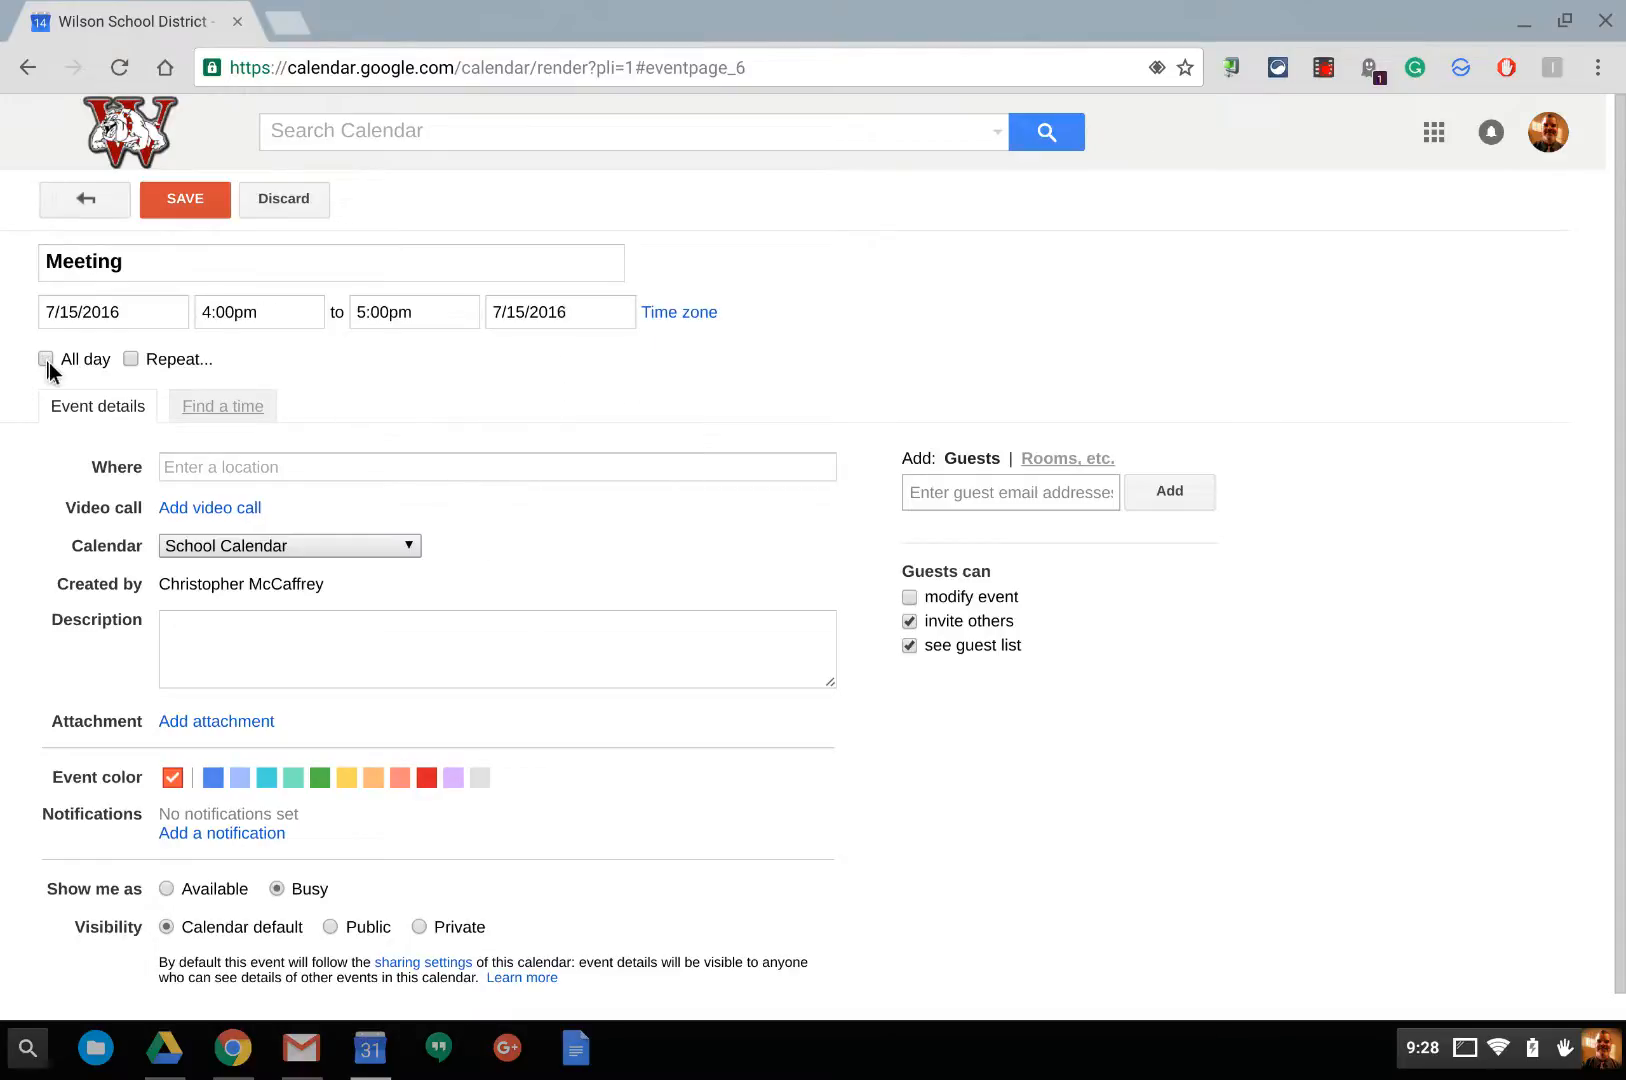
{"action": "left_click", "coordinate": [130, 360]}
{"action": "left_click", "coordinate": [750, 469]}
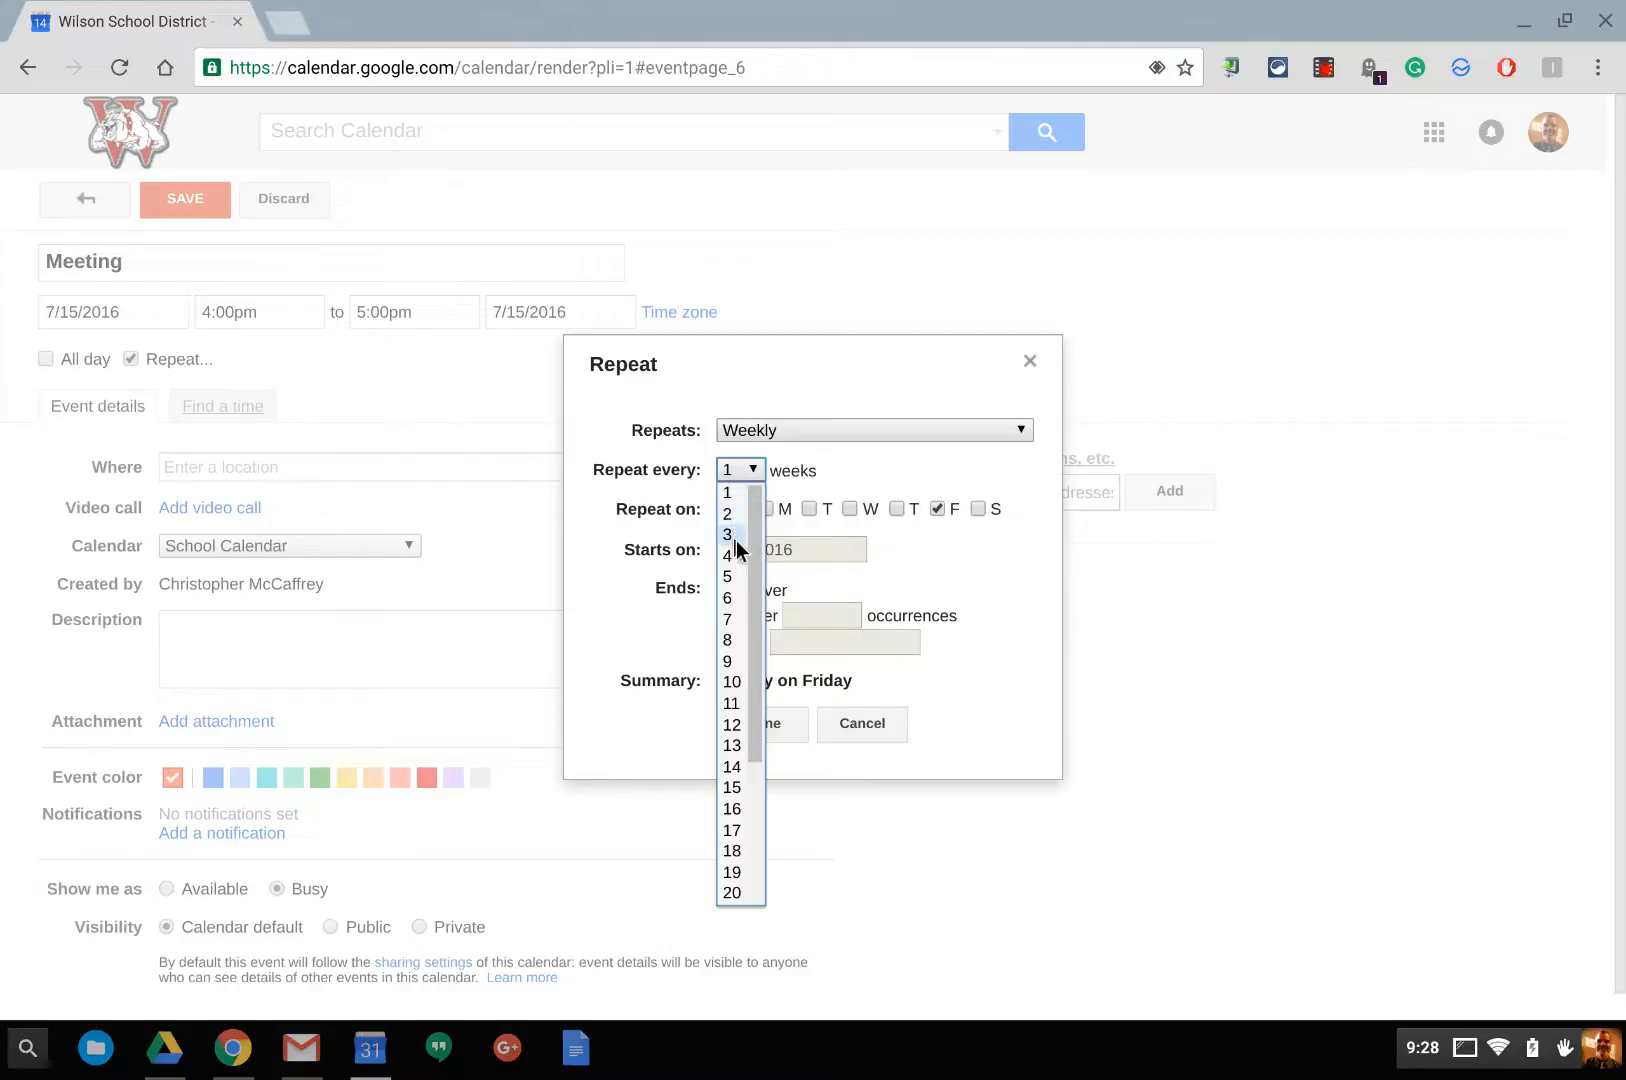
{"action": "left_click", "coordinate": [669, 460]}
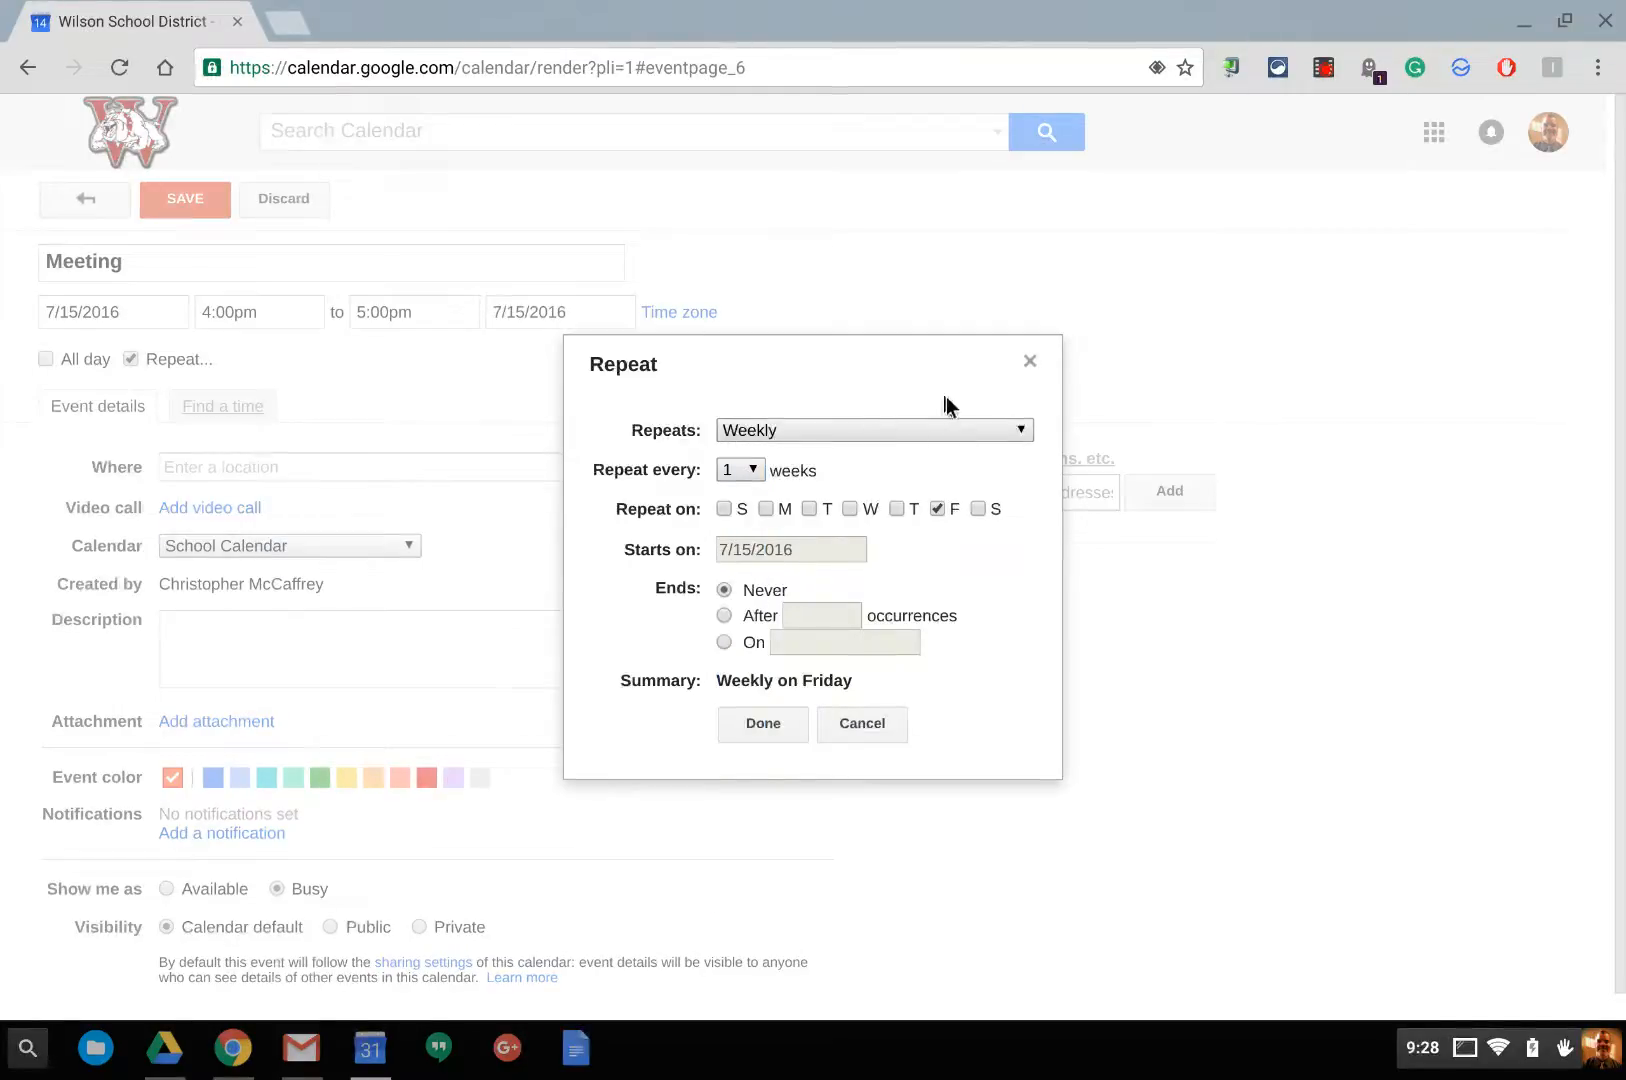
{"action": "left_click", "coordinate": [1030, 366]}
Search the event location for "My Office" and pick the suggested My Office Technologies
{"action": "left_click", "coordinate": [187, 467]}
{"action": "type", "text": "My O"}
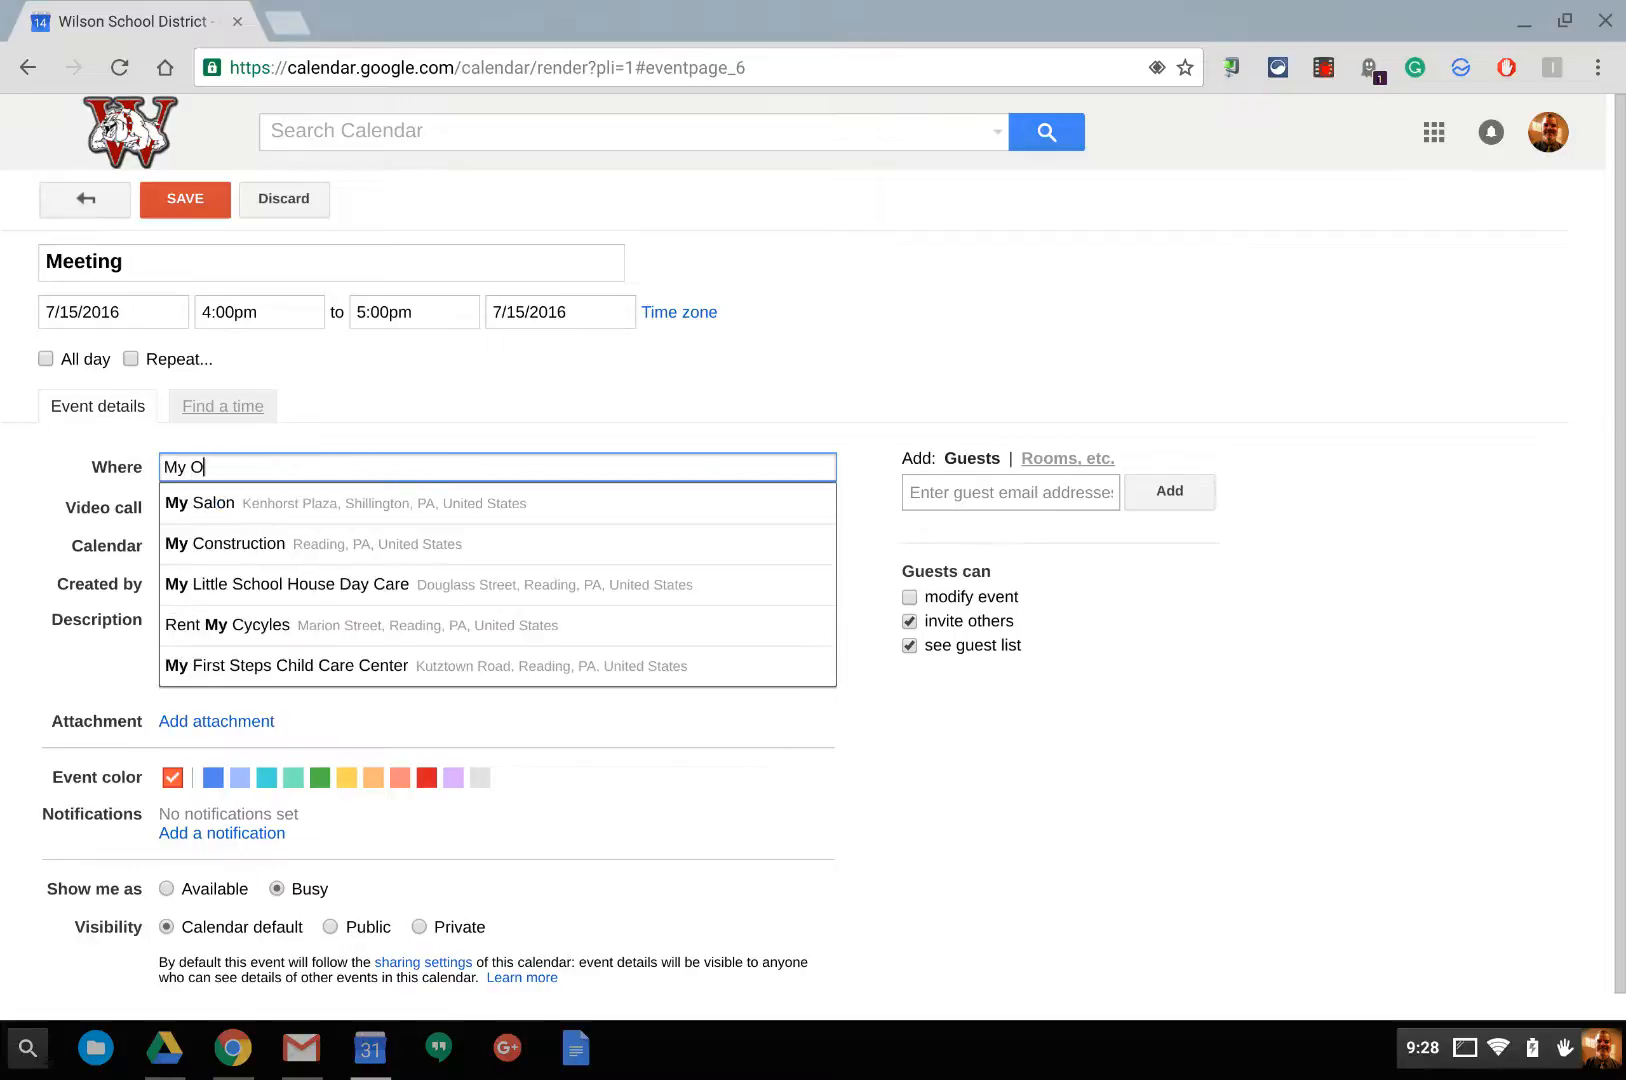
{"action": "type", "text": "ffice"}
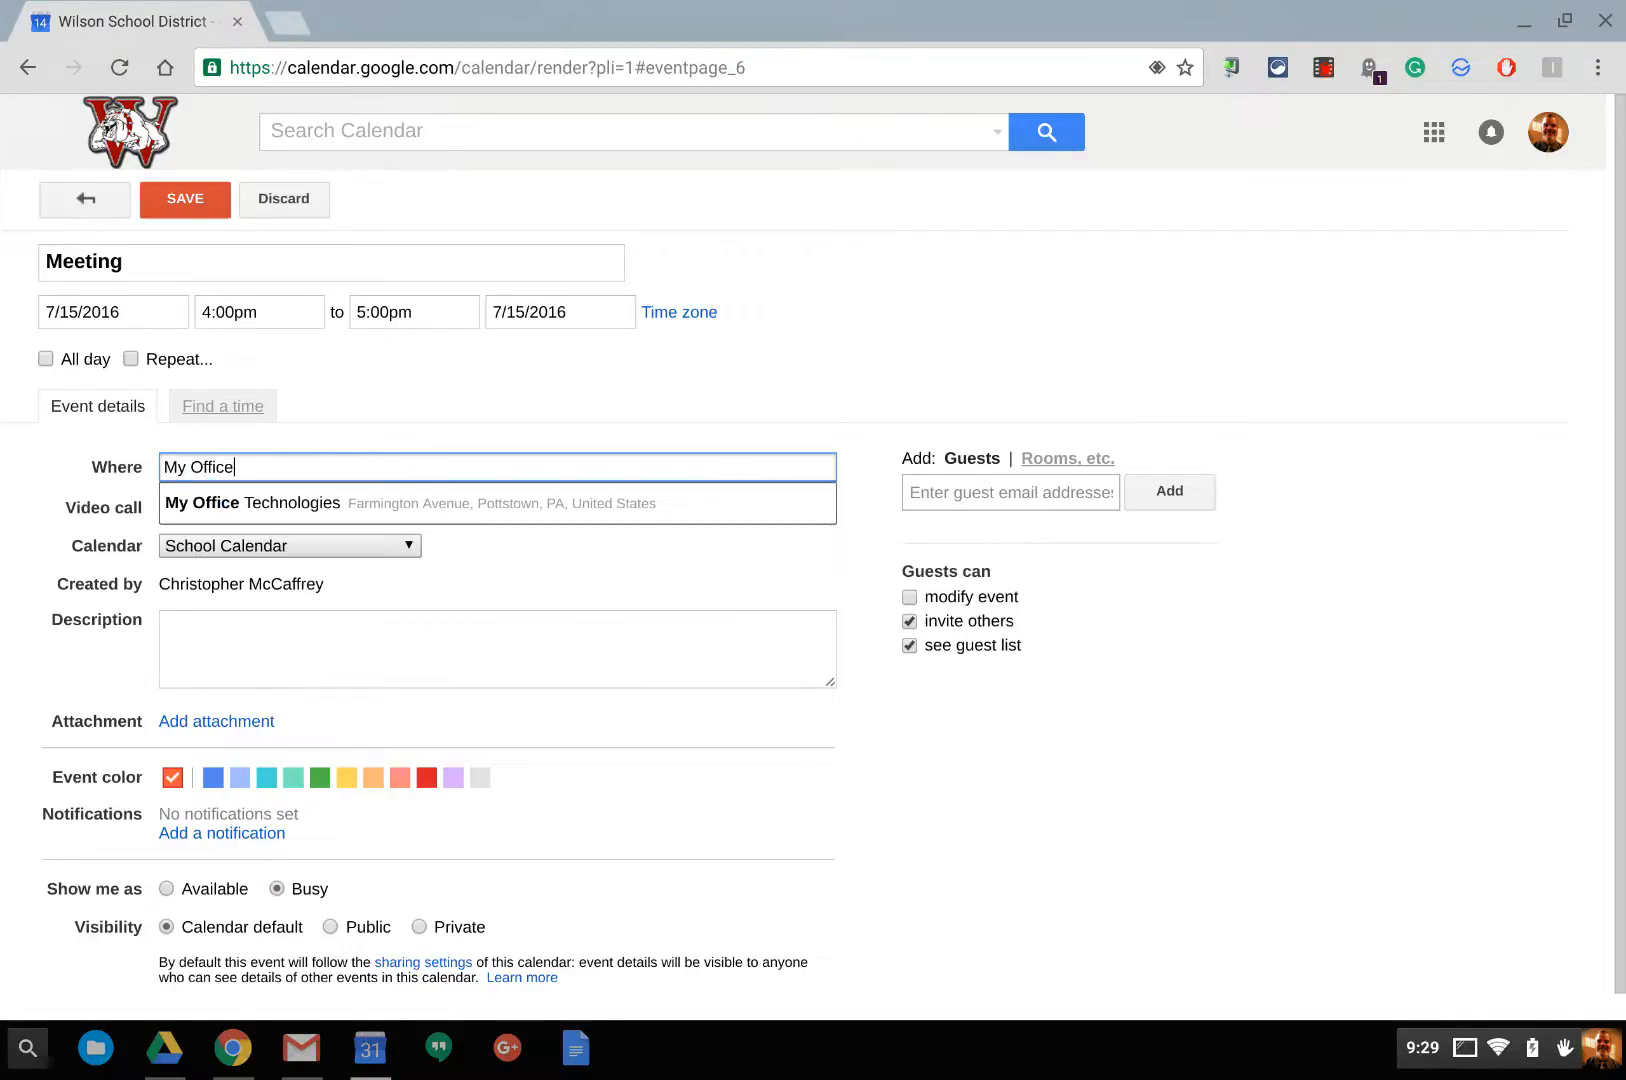
{"action": "key", "text": "BackSpace"}
{"action": "key", "text": "BackSpace"}
{"action": "key", "text": "BackSpace"}
{"action": "left_click", "coordinate": [373, 514]}
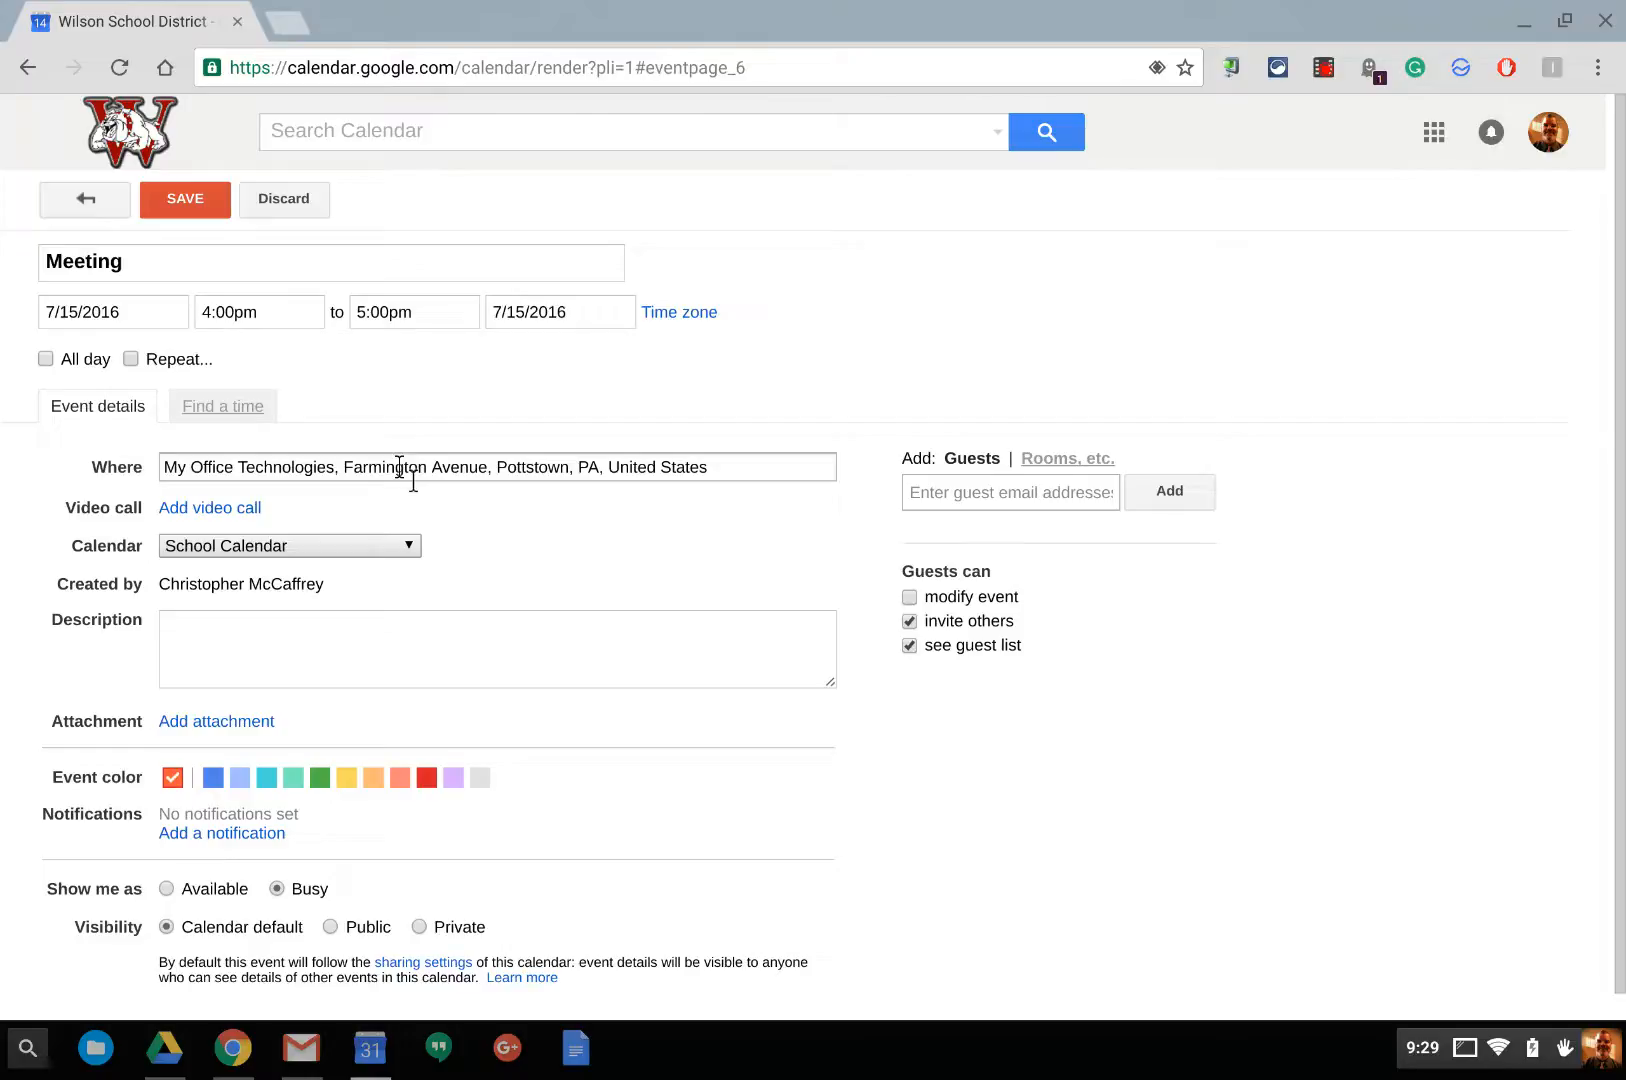
Replace the event's location with the plain text "my office", ignoring the suggested place
{"action": "triple_click", "coordinate": [354, 467]}
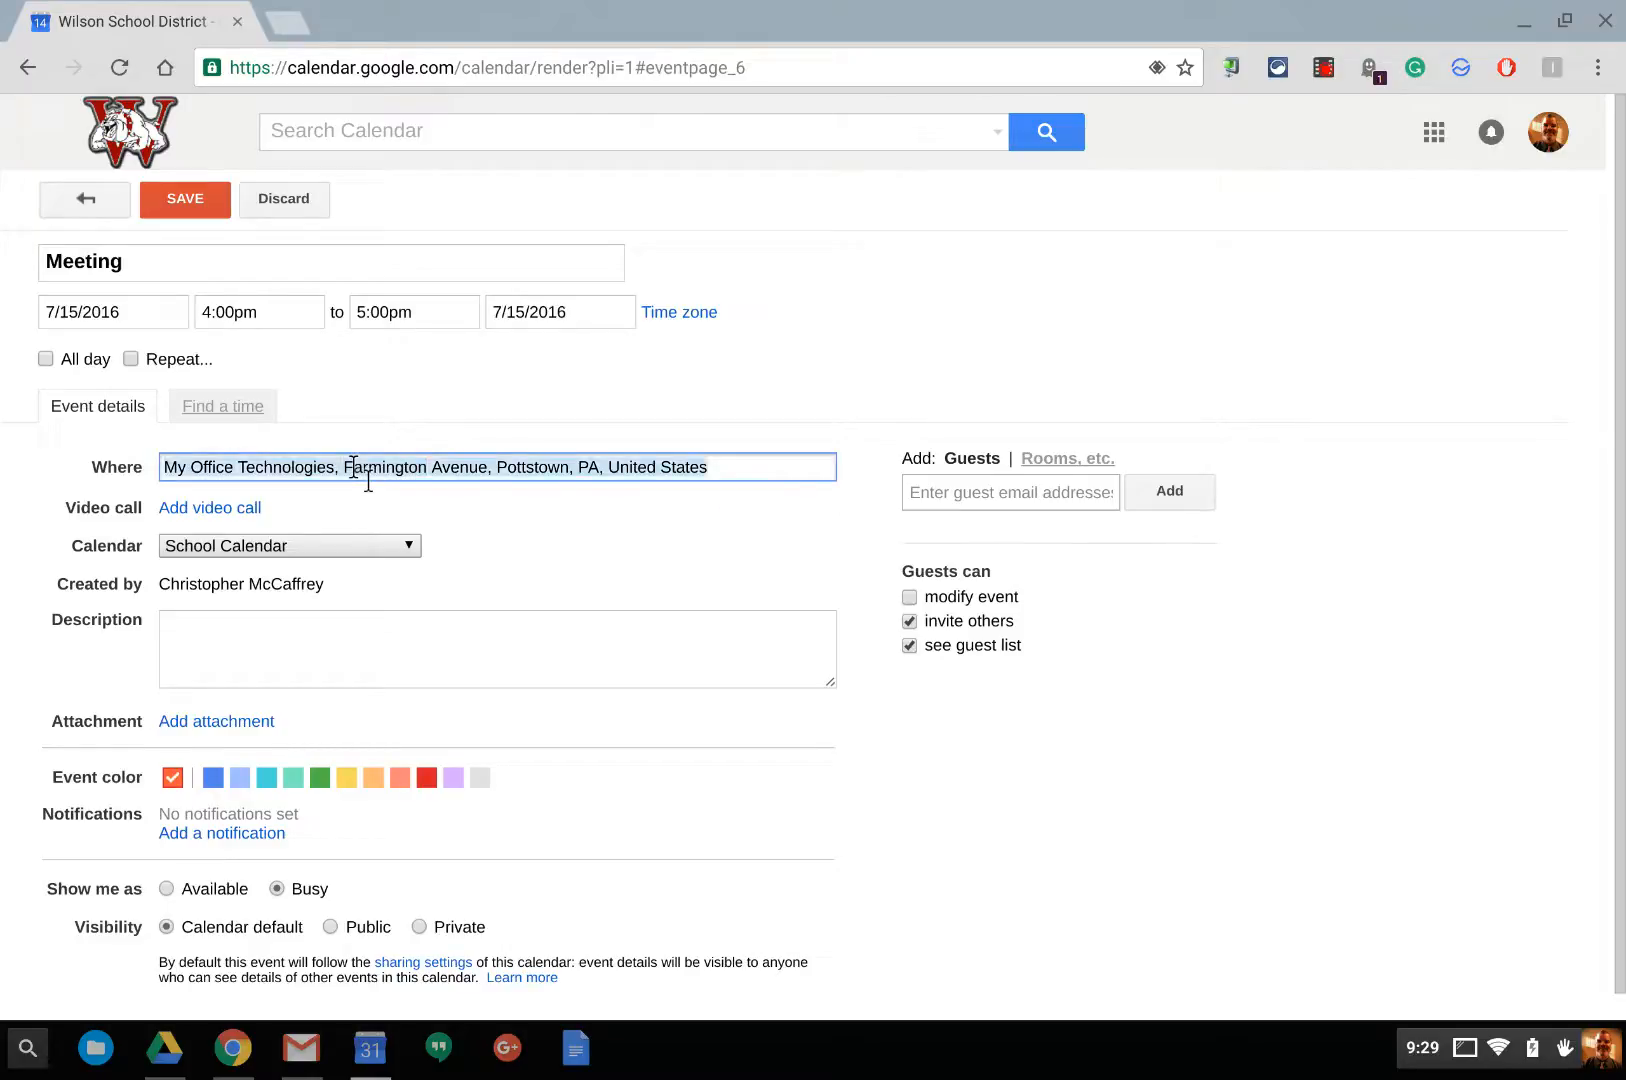
{"action": "type", "text": "my office"}
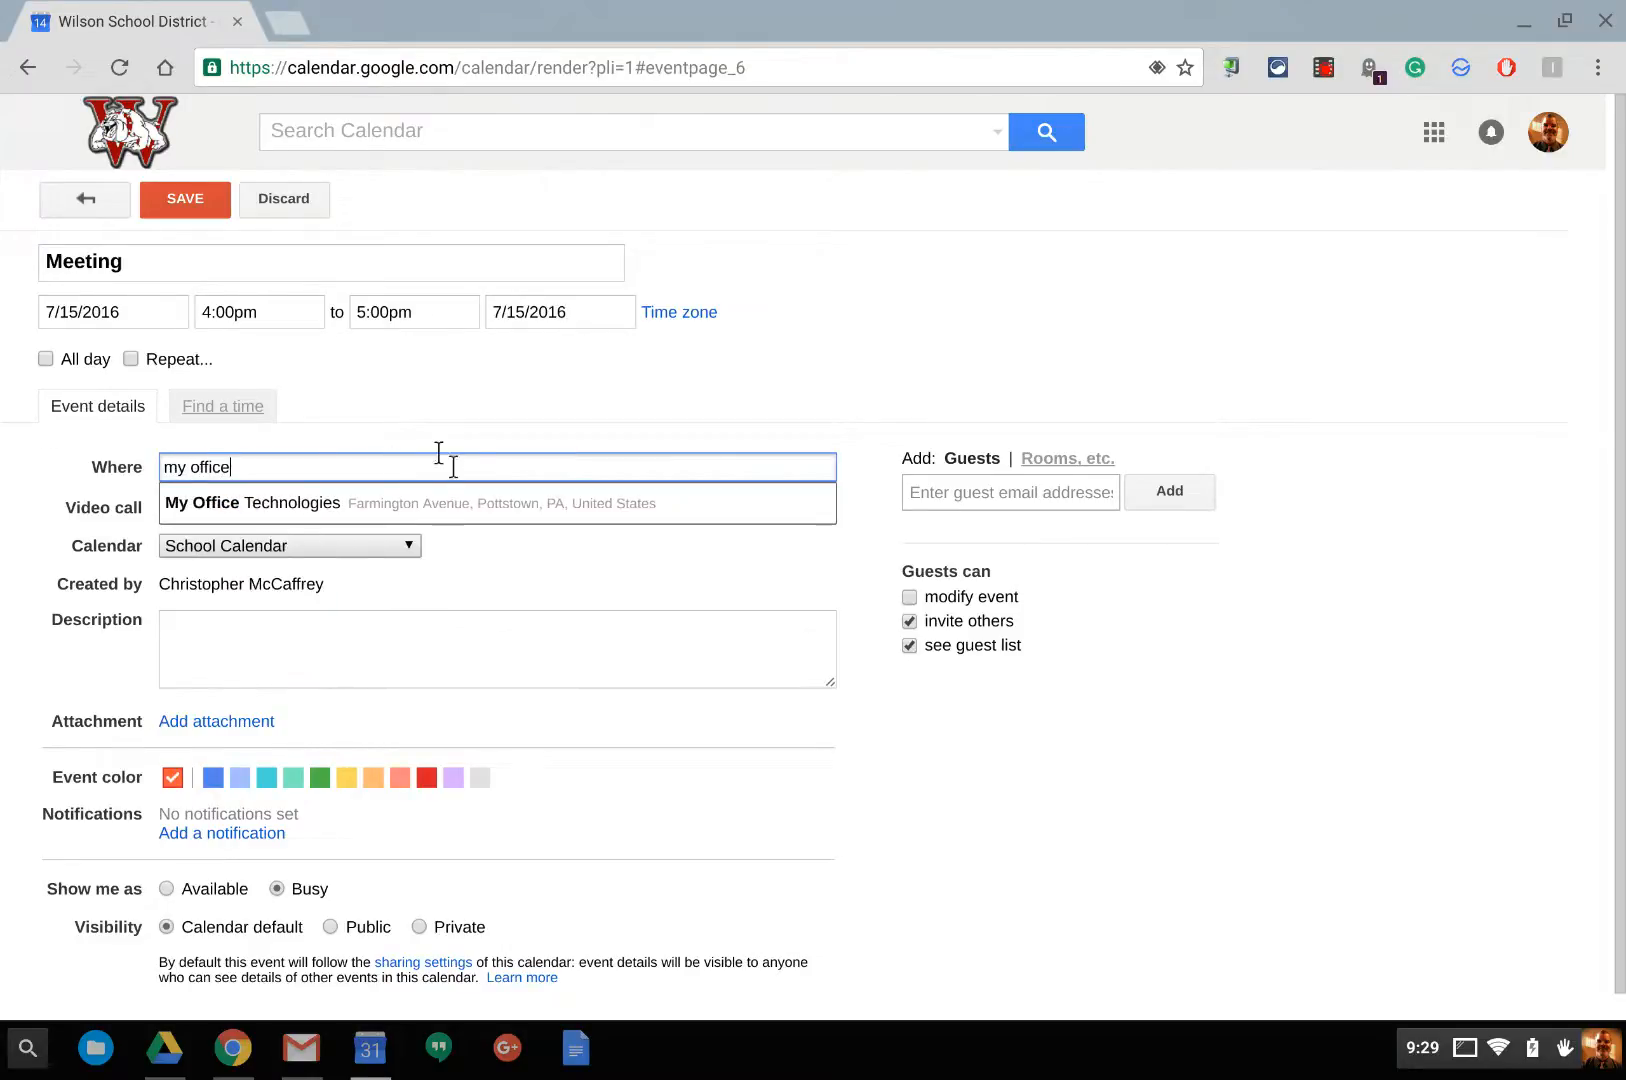
{"action": "left_click", "coordinate": [464, 446]}
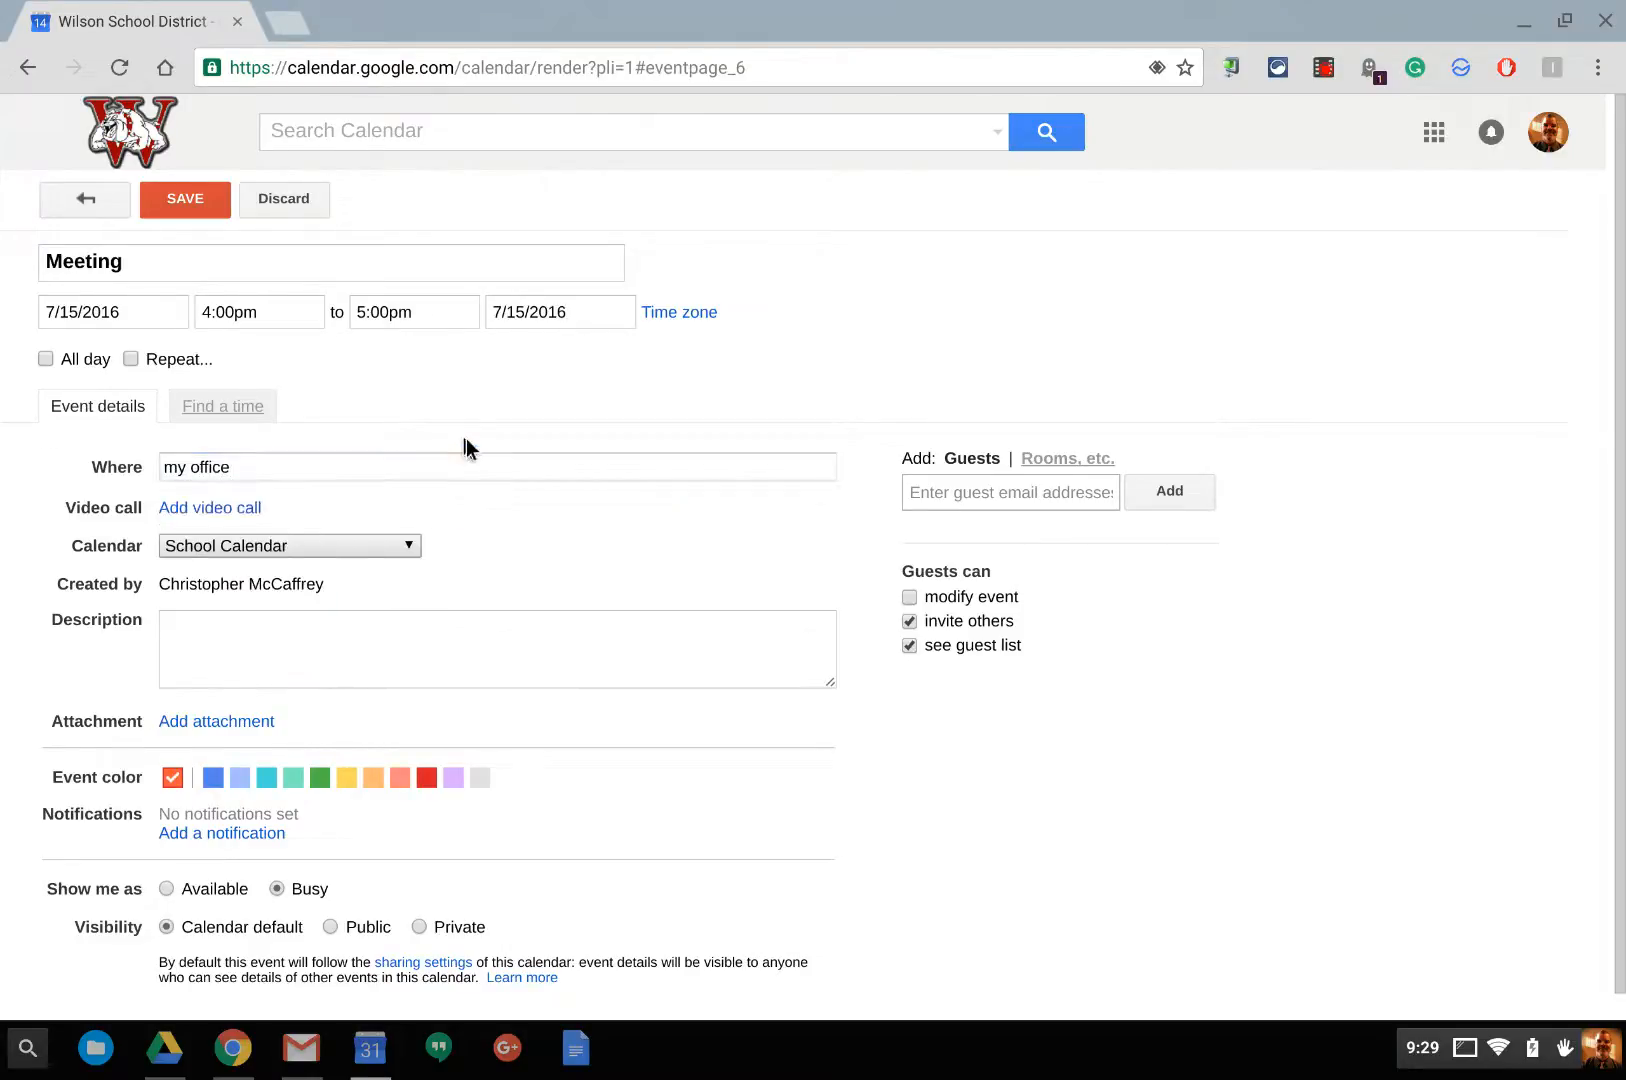
Add a video call to the Meeting event and remove it again
{"action": "left_click", "coordinate": [238, 515]}
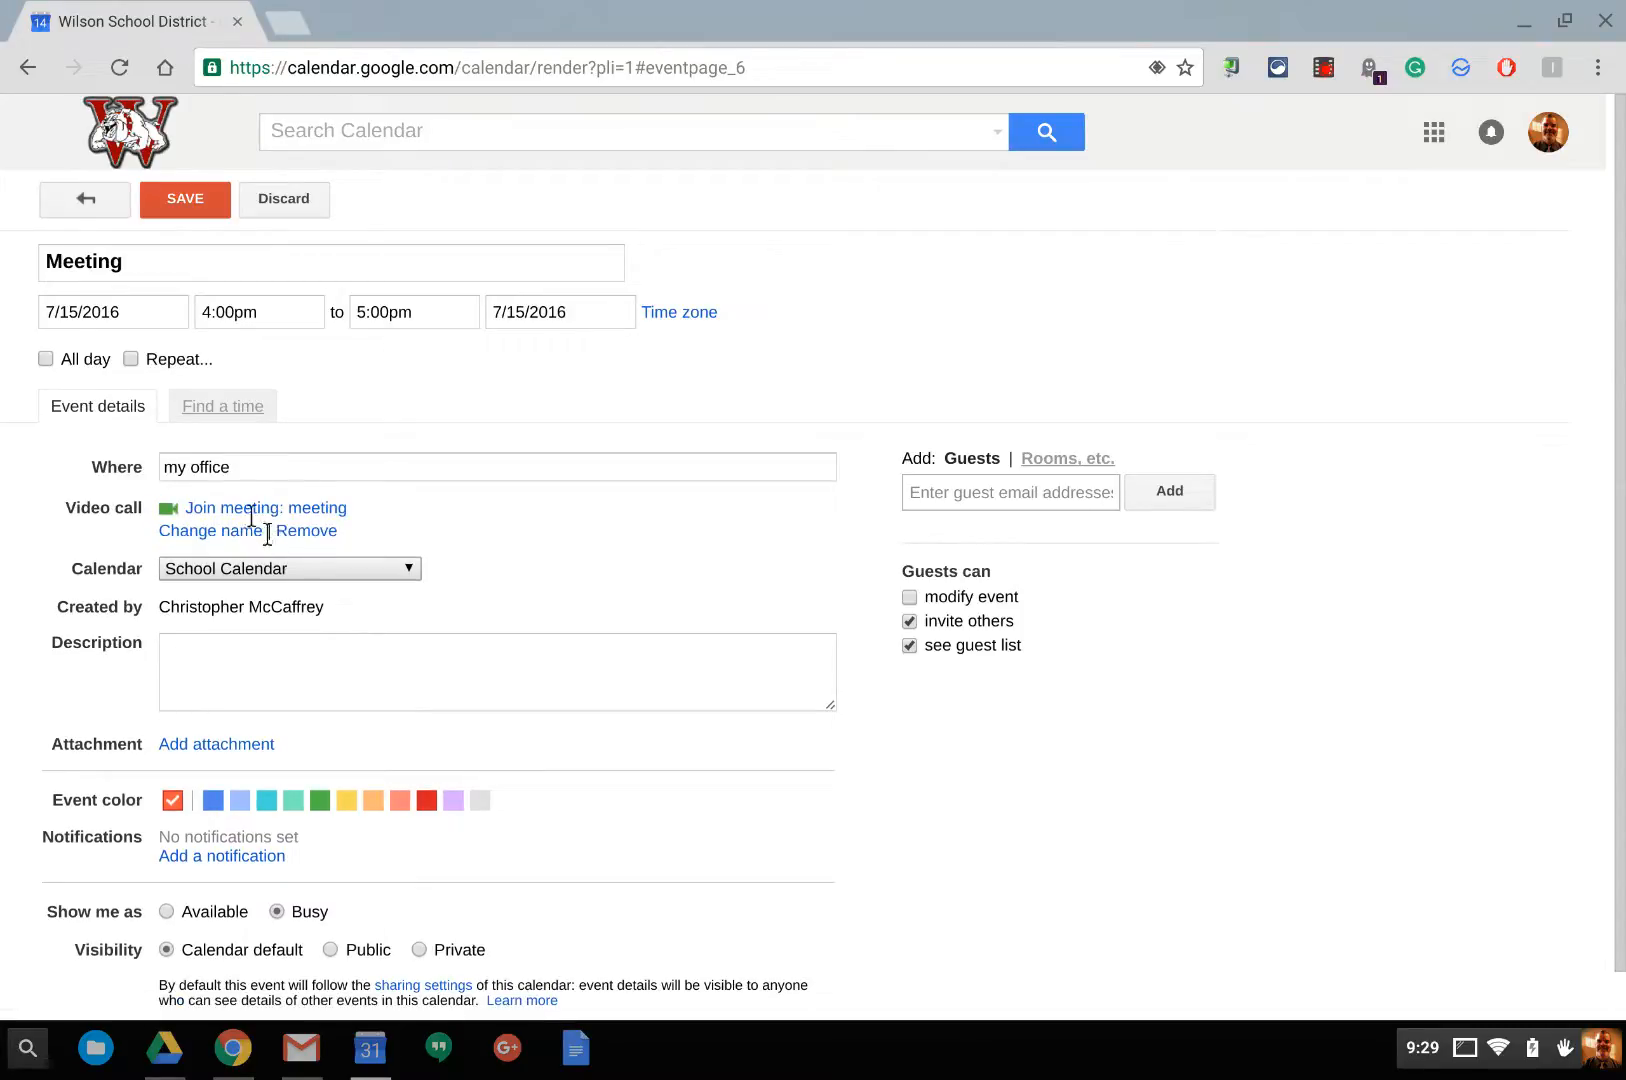
{"action": "left_click", "coordinate": [304, 538]}
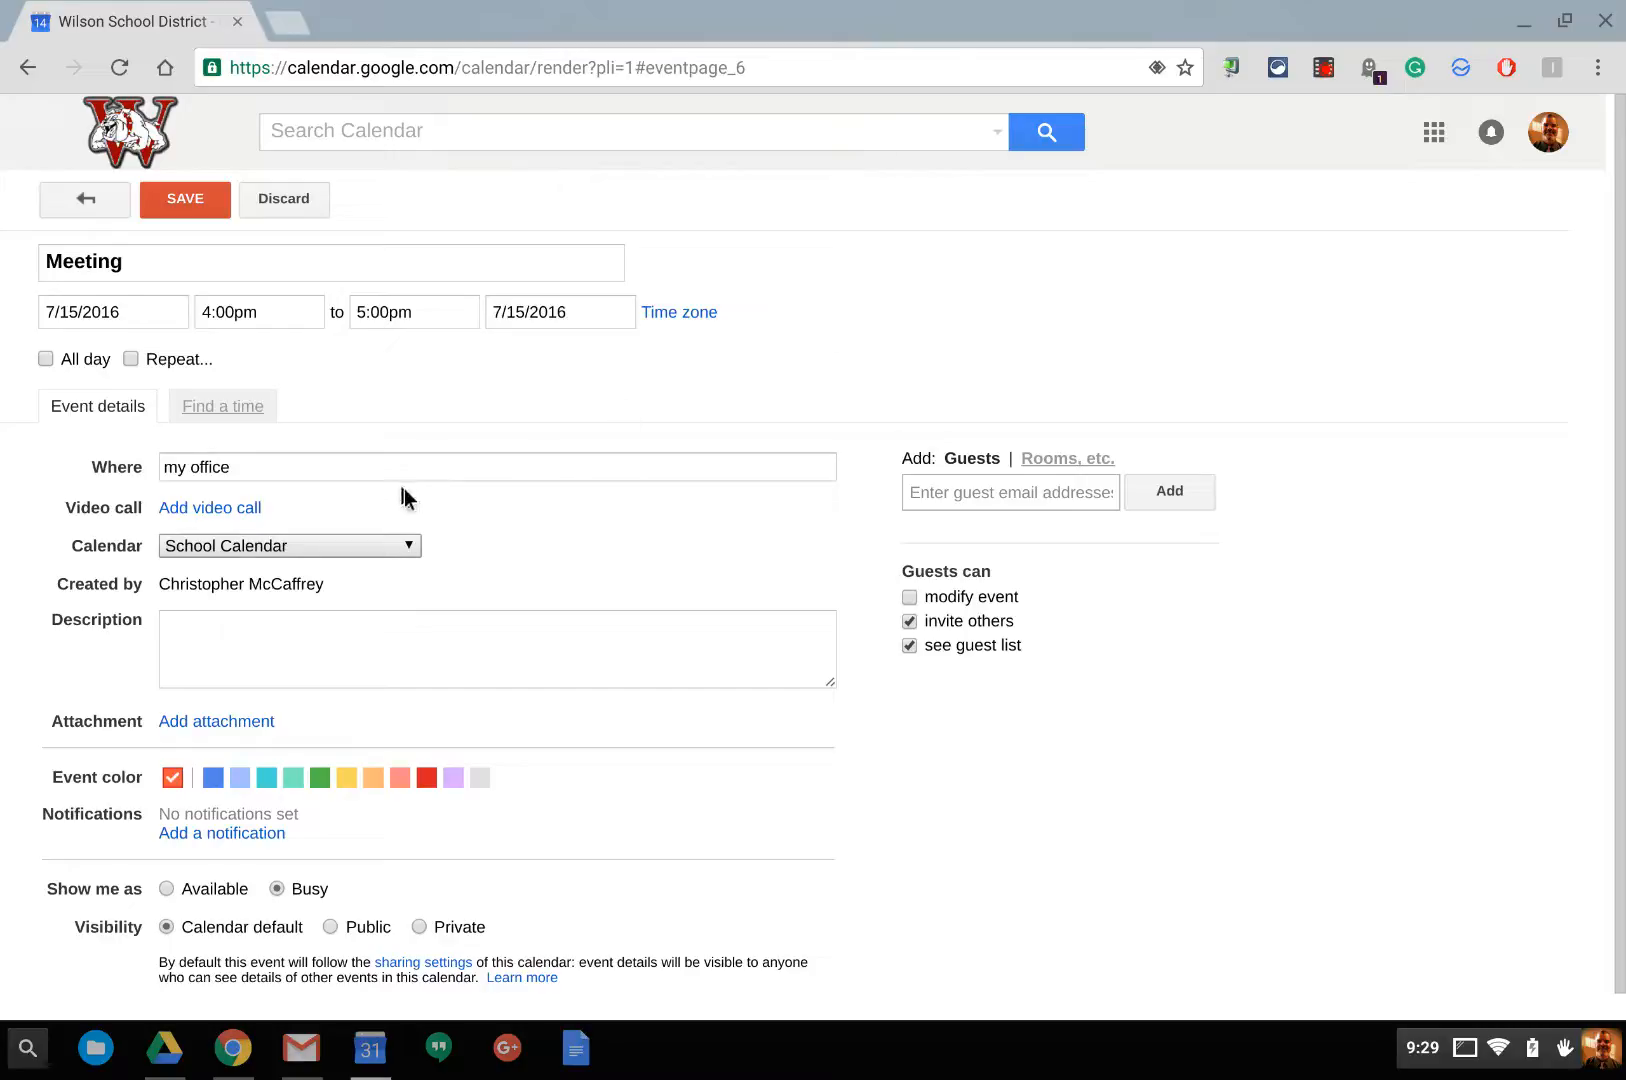
Try the Meeting event on the organizer's personal calendar without a video call, and return it to School Calendar
{"action": "left_click", "coordinate": [208, 550]}
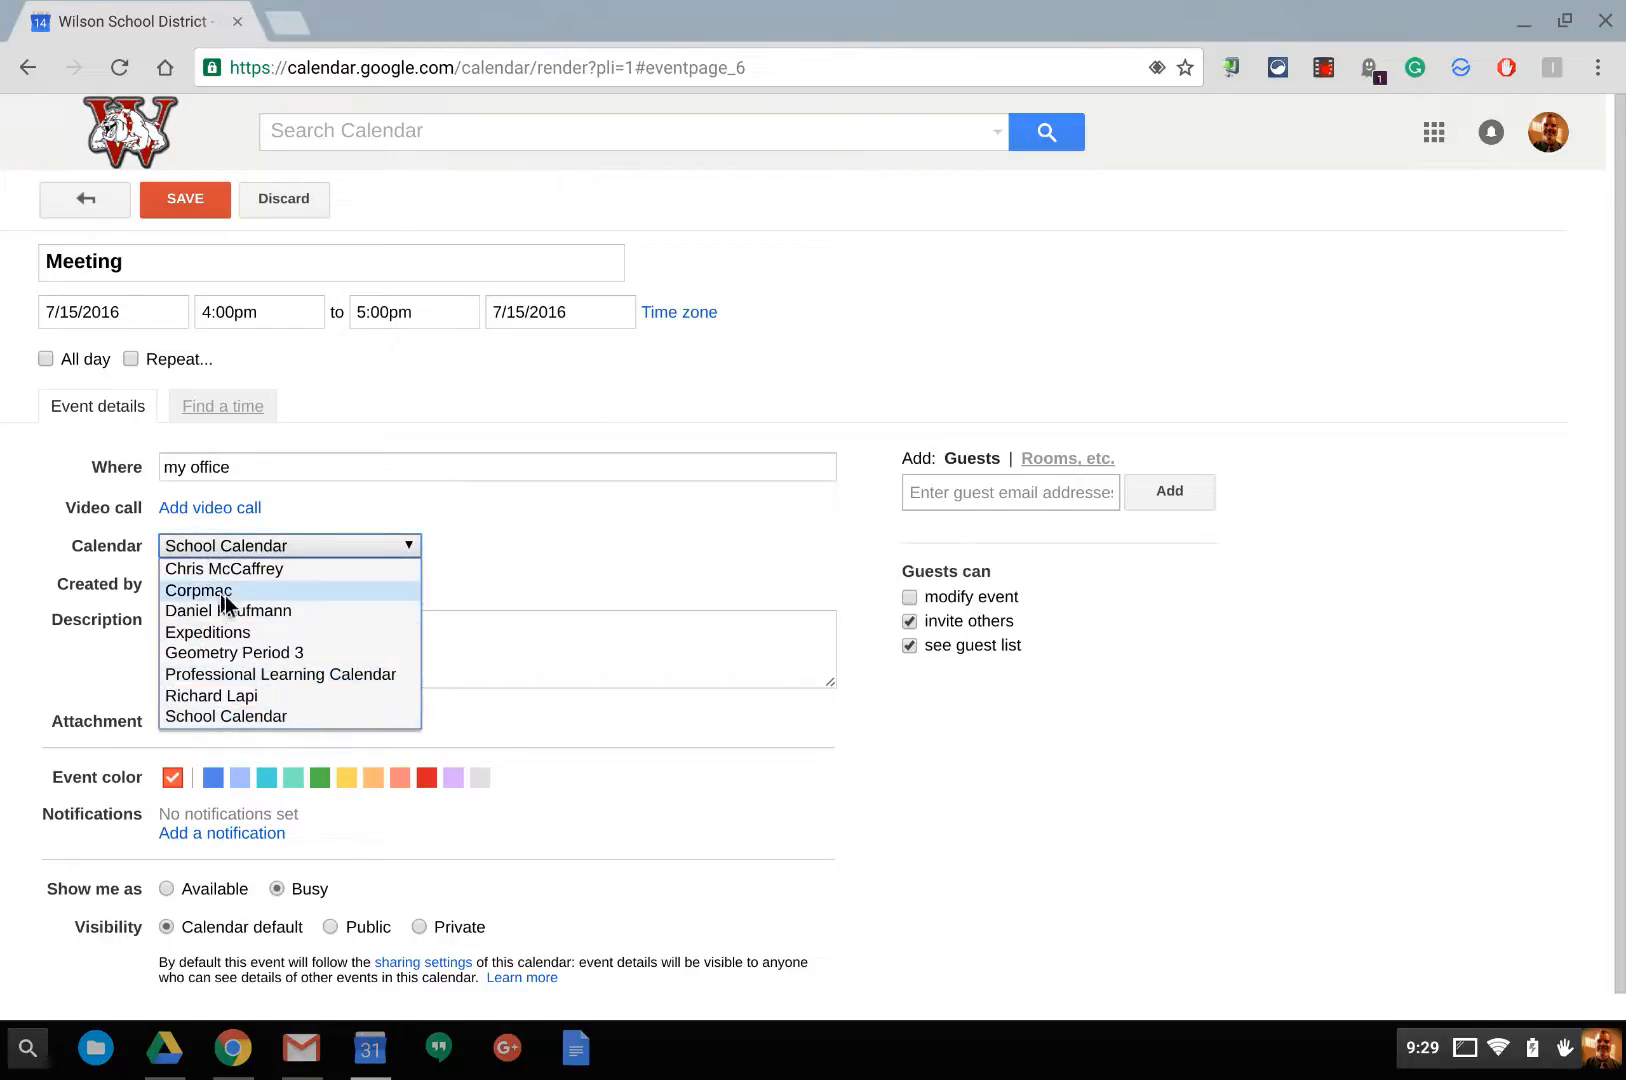
{"action": "left_click", "coordinate": [239, 570]}
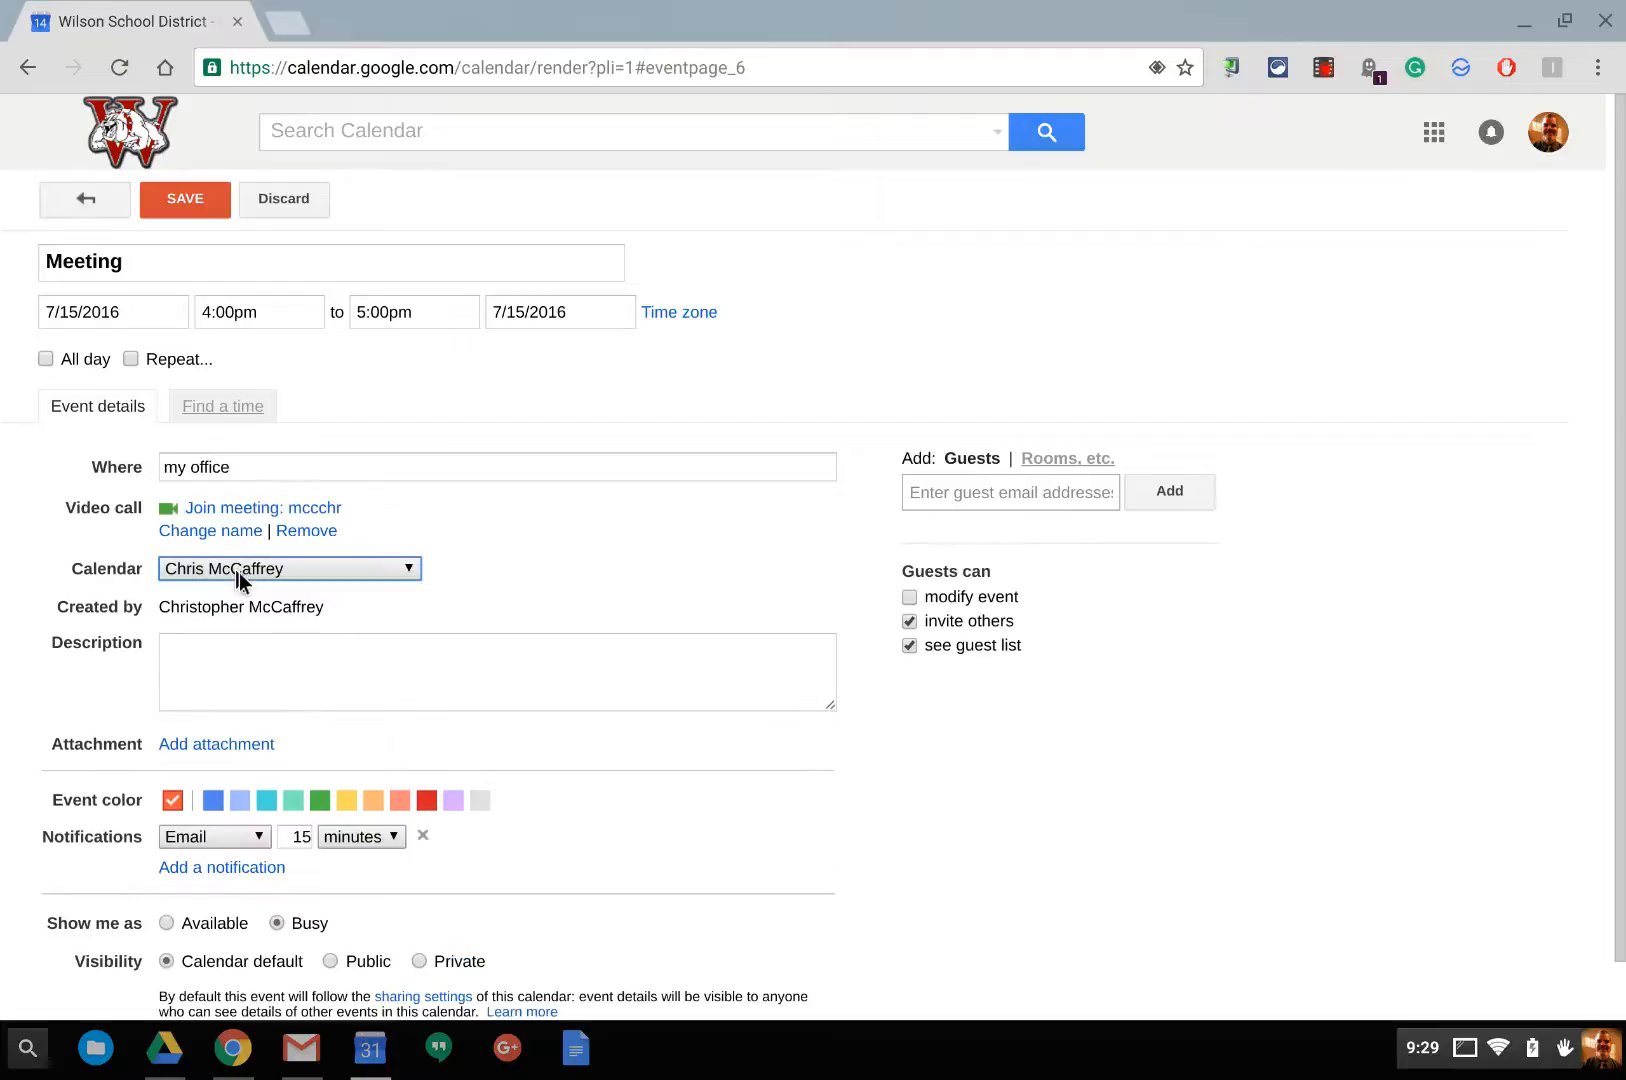
{"action": "left_click", "coordinate": [308, 532]}
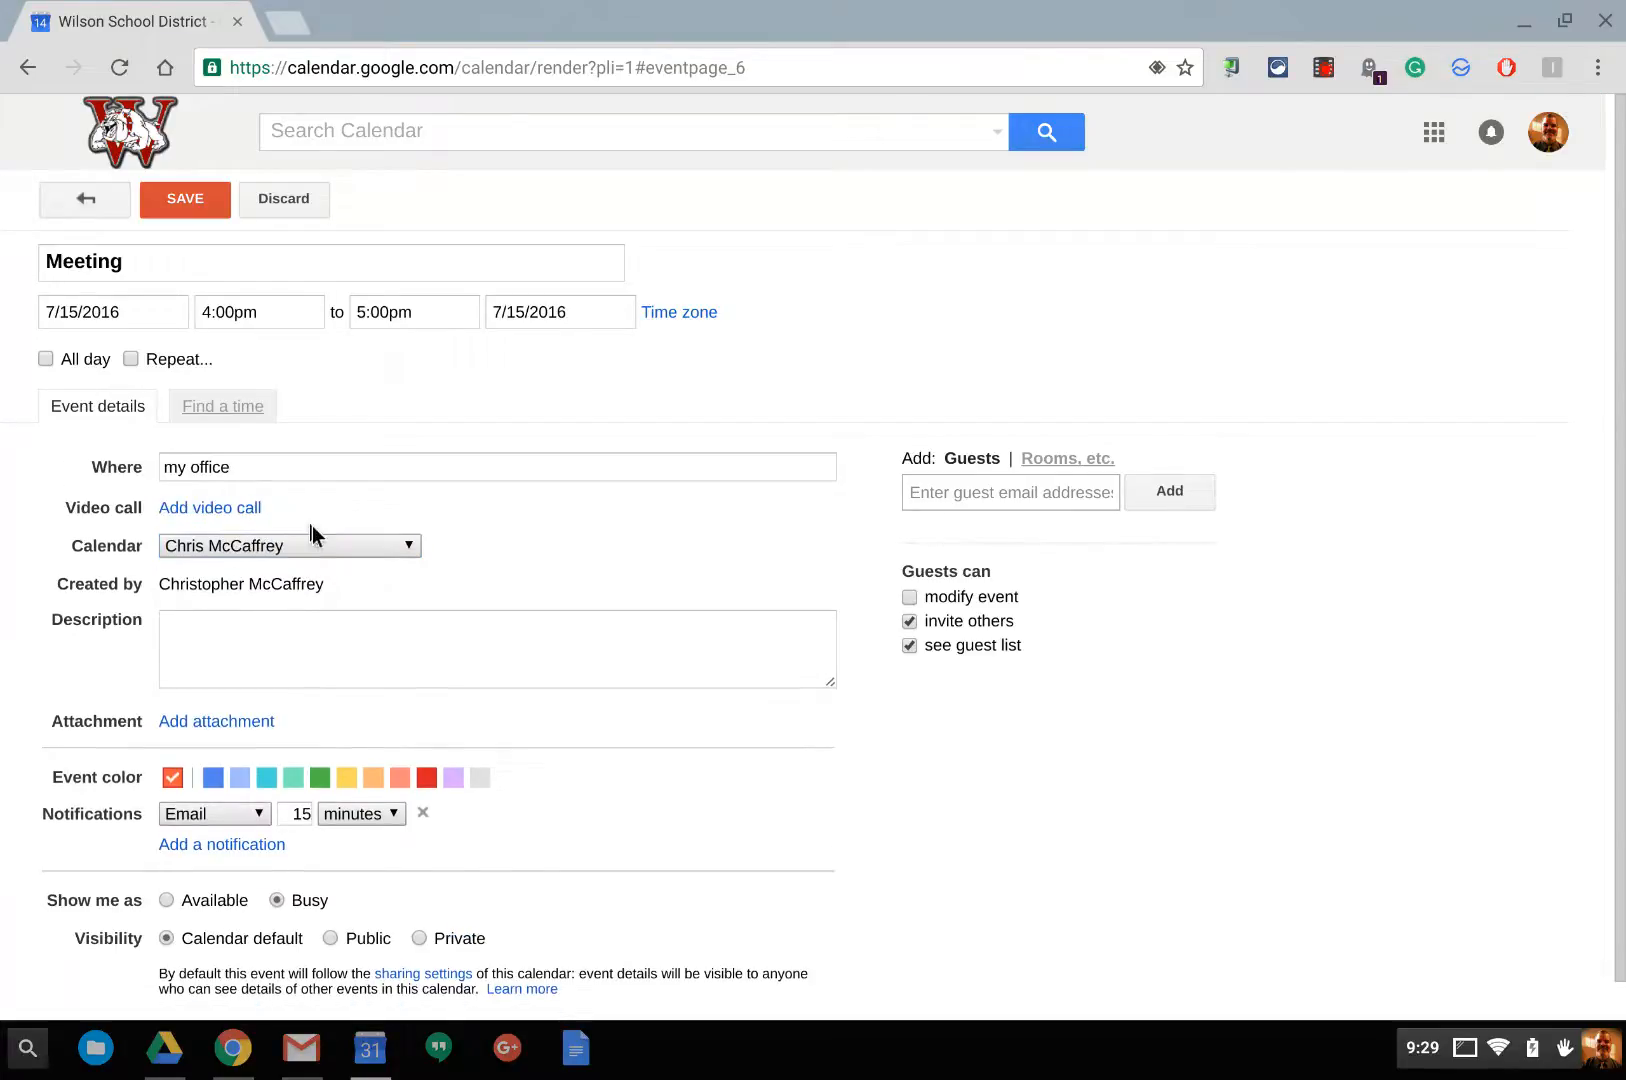
{"action": "left_click", "coordinate": [259, 546]}
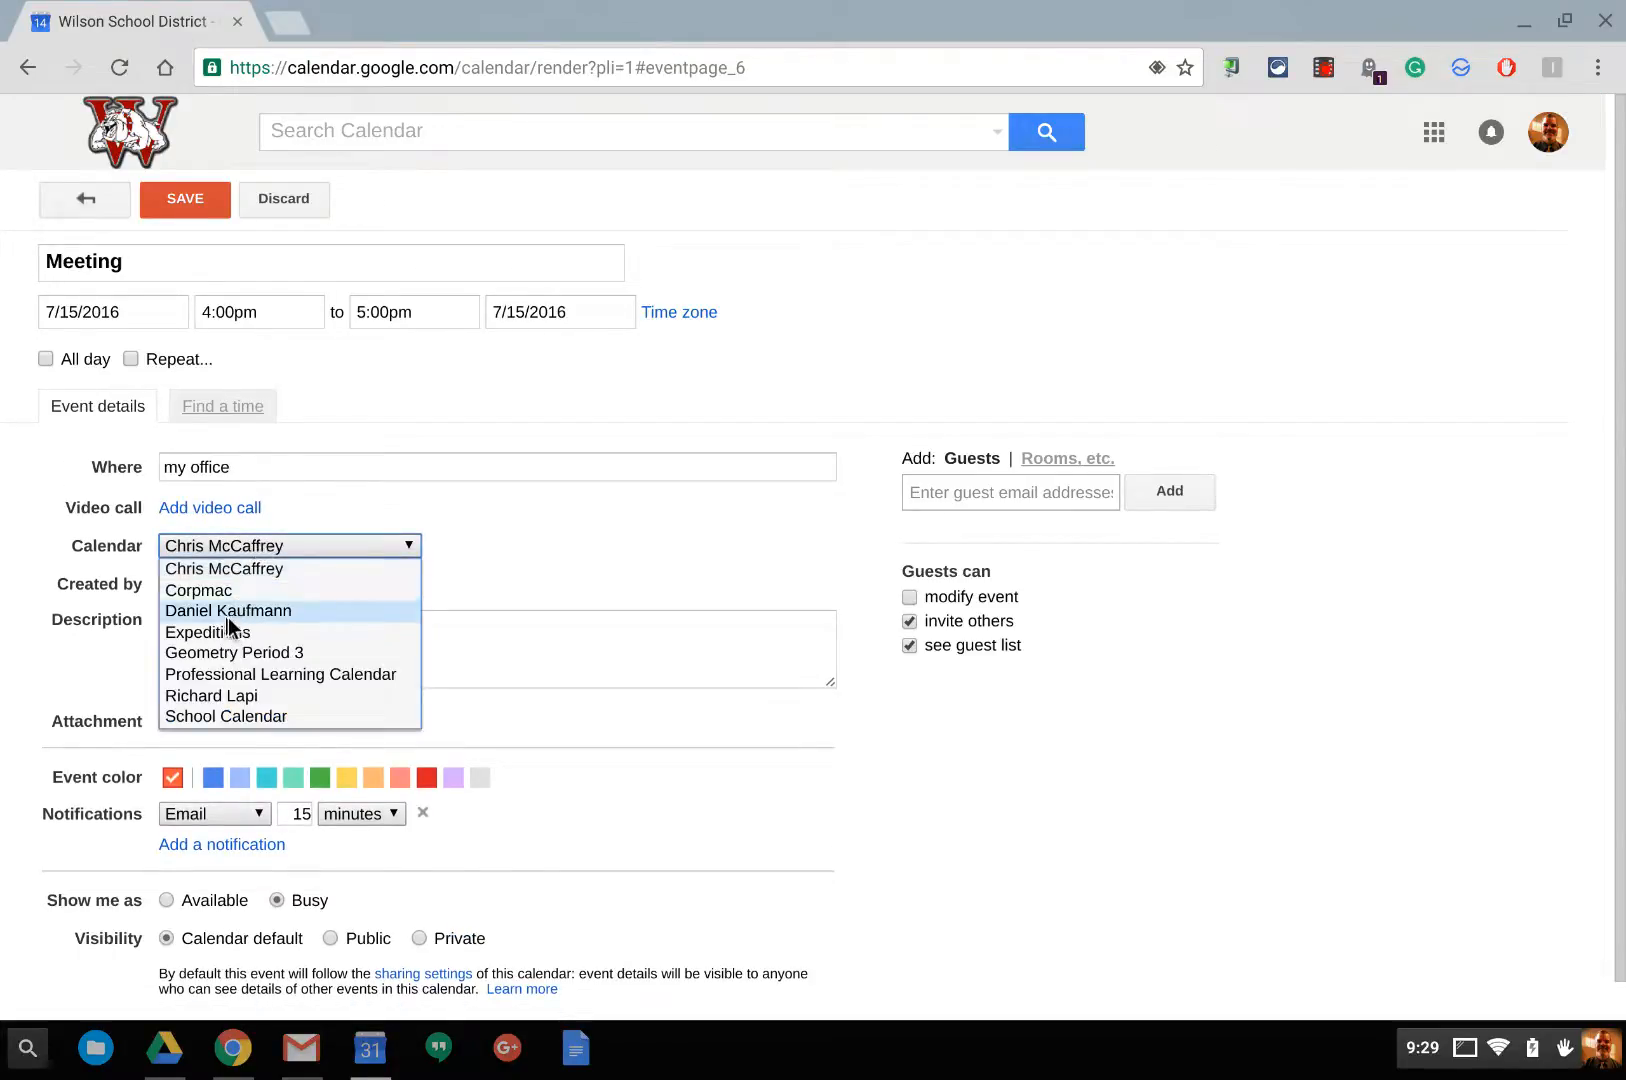
{"action": "left_click", "coordinate": [207, 716]}
Enter "More information" as the Meeting event's description
{"action": "left_click", "coordinate": [265, 657]}
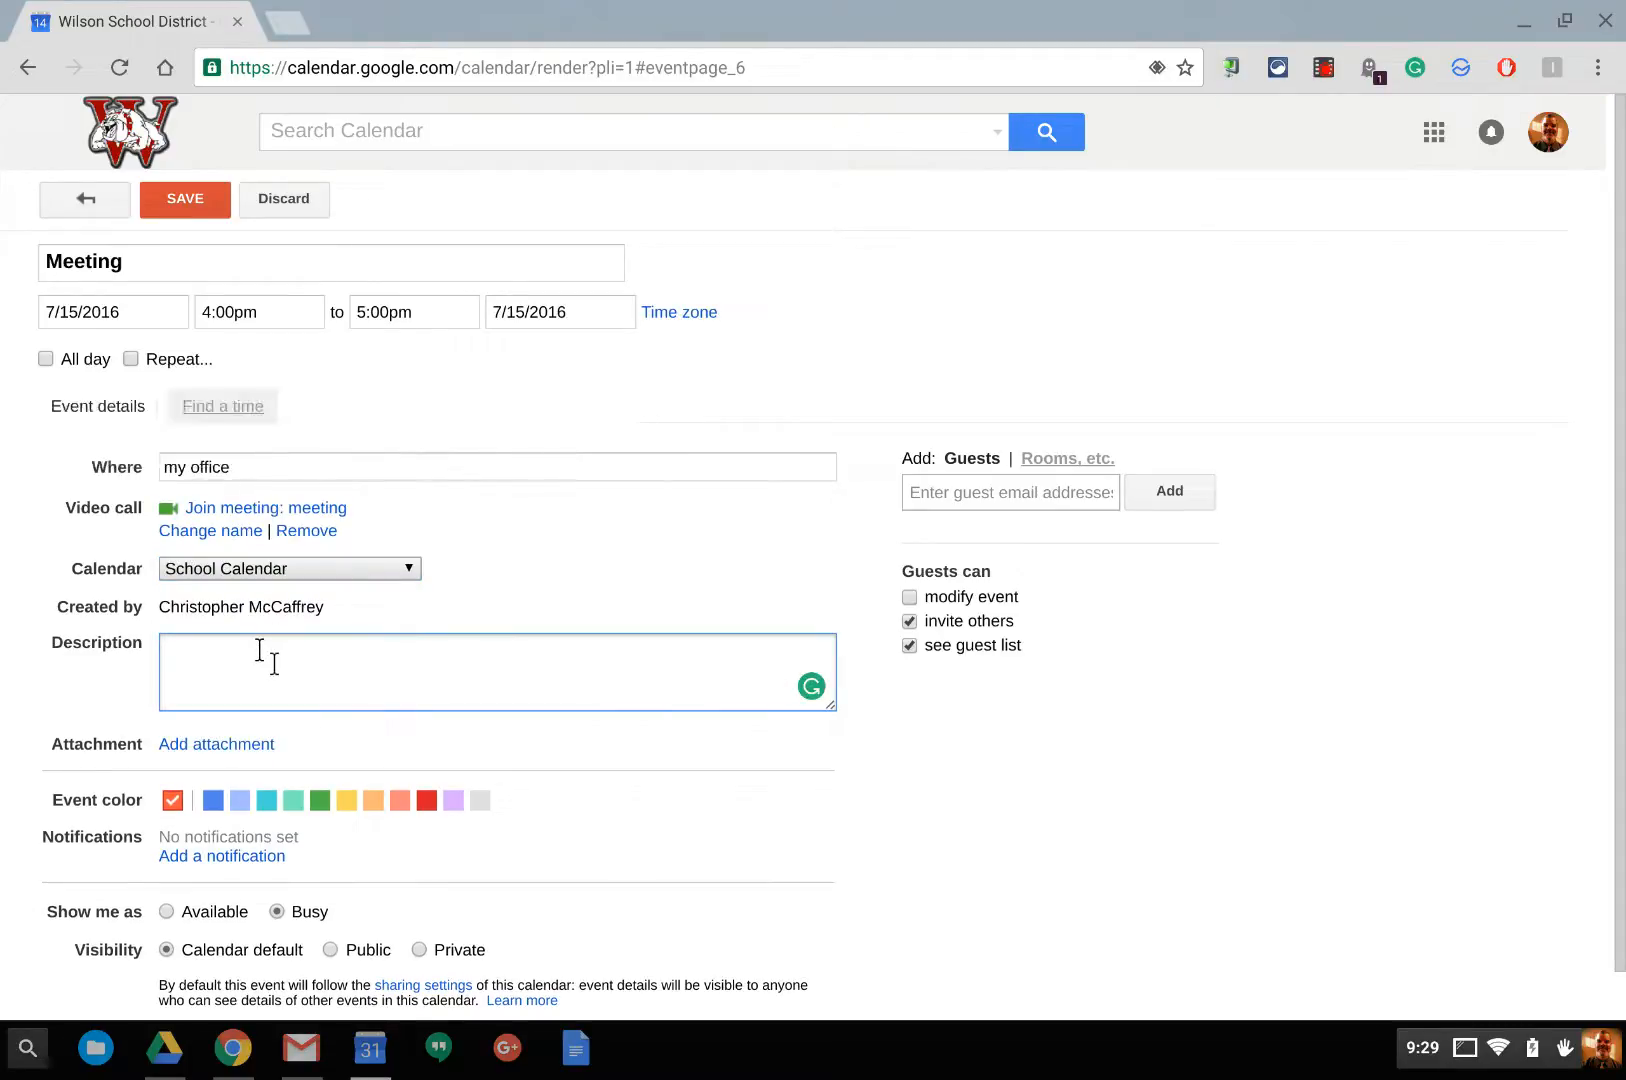
{"action": "type", "text": "More information"}
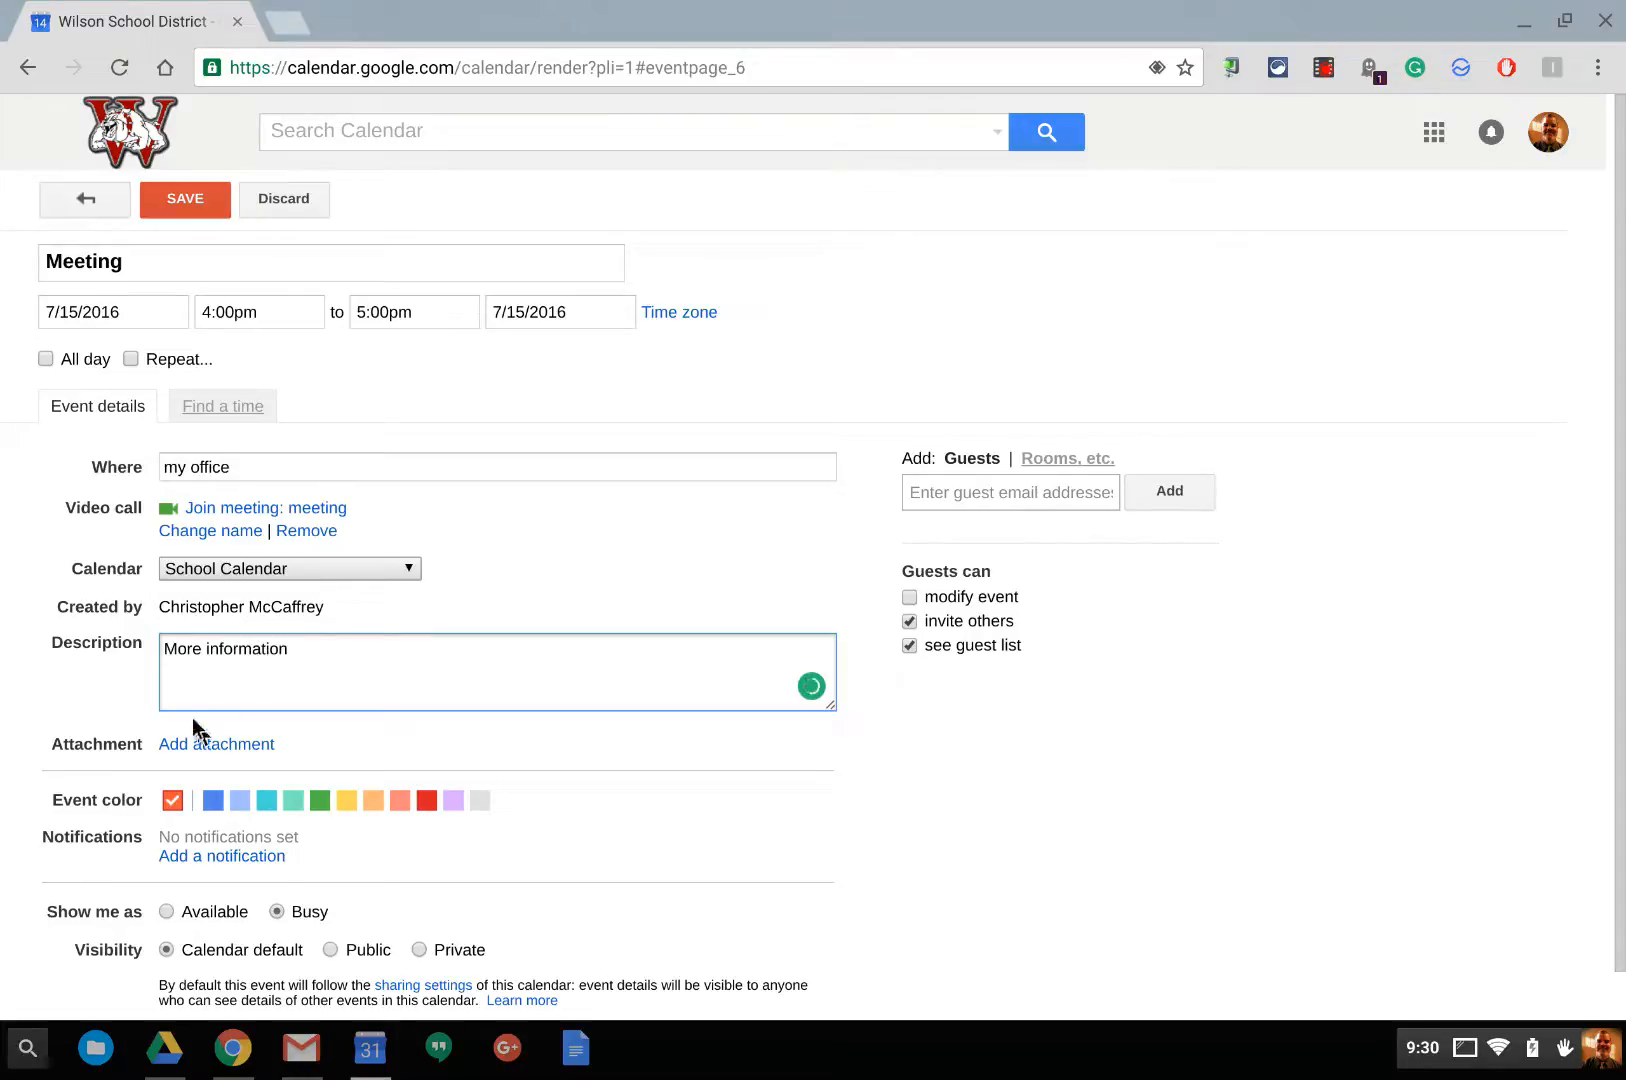
Look through the attachment sources, including Google Drive, file upload and Documents, and close the file picker without attaching anything
{"action": "left_click", "coordinate": [180, 744]}
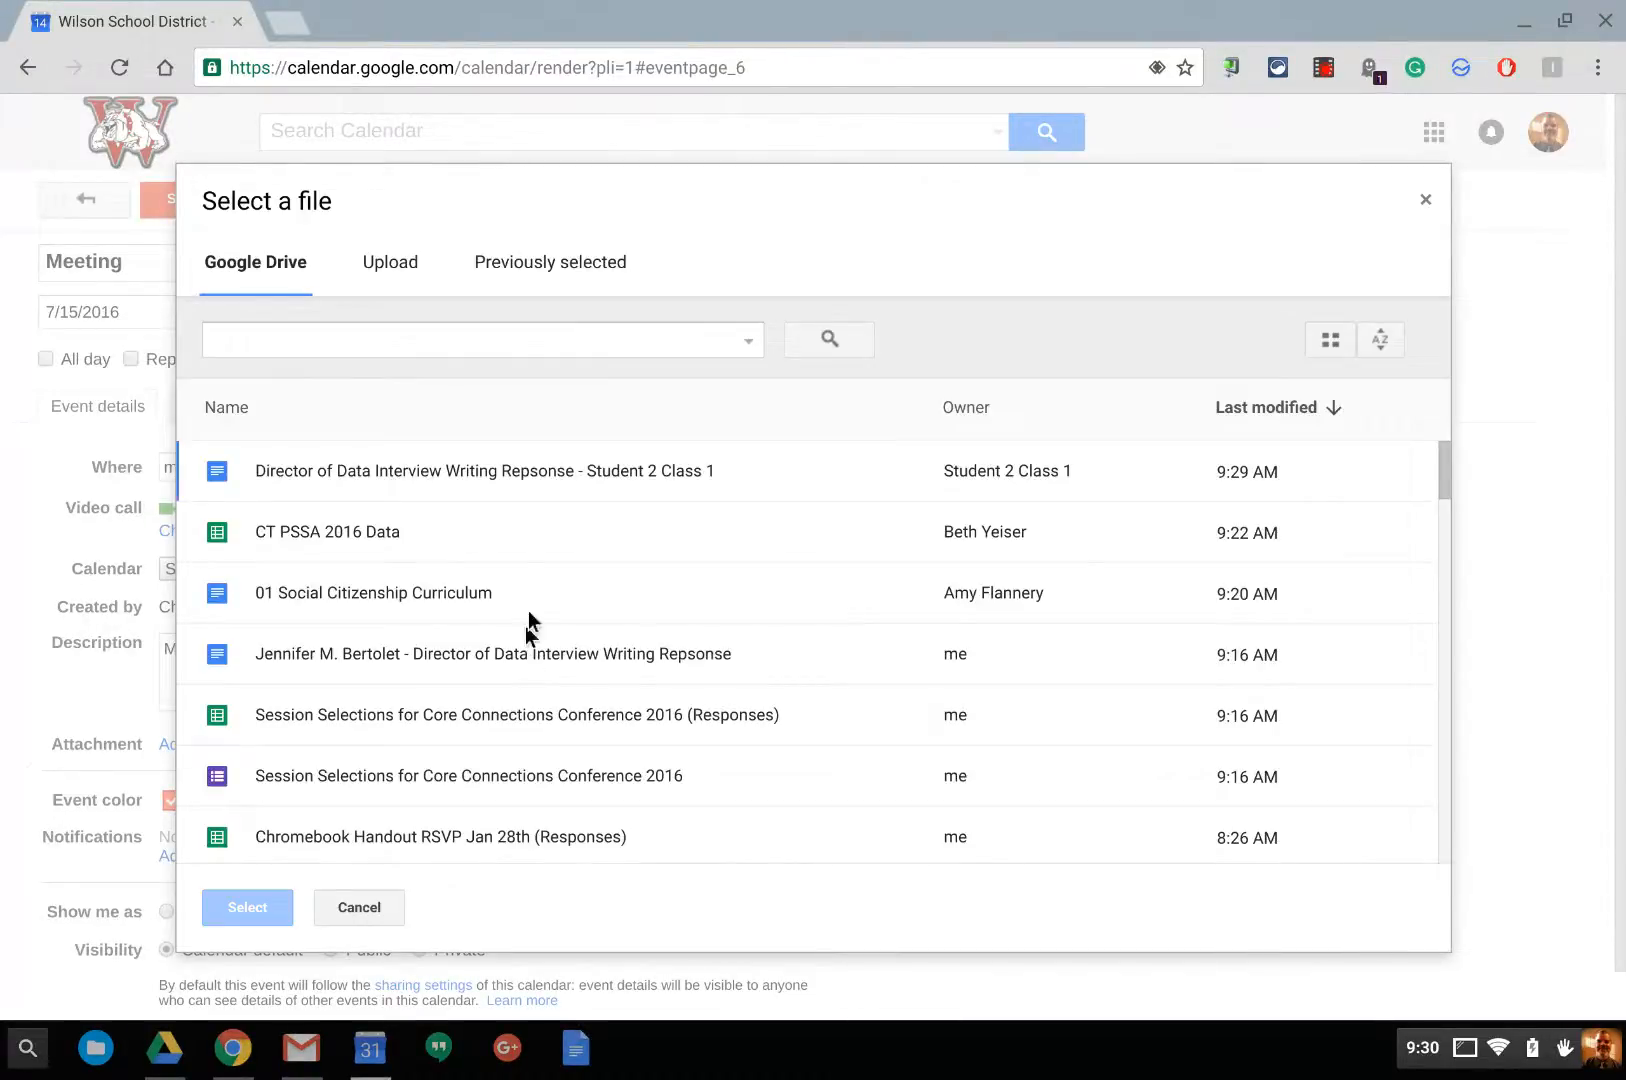
{"action": "scroll", "coordinate": [447, 582], "scroll_direction": "down", "scroll_amount": 3}
{"action": "scroll", "coordinate": [447, 582], "scroll_direction": "up", "scroll_amount": 3}
{"action": "left_click", "coordinate": [401, 262]}
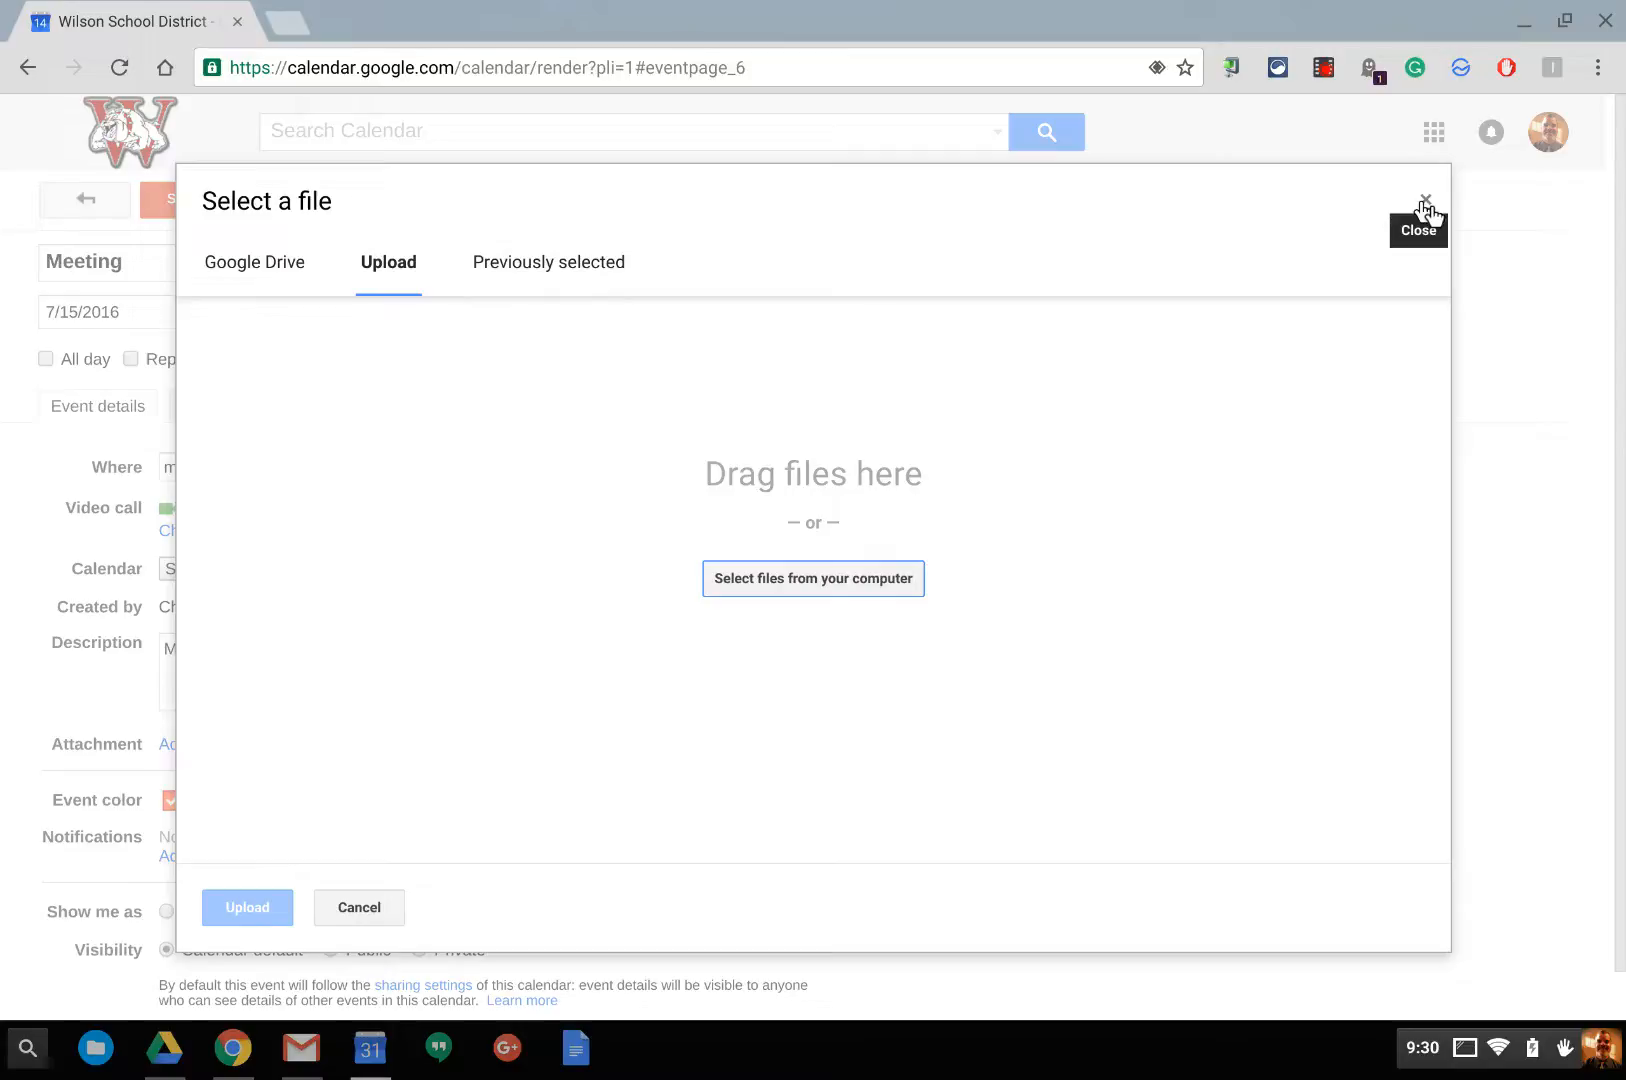
{"action": "left_click", "coordinate": [232, 270]}
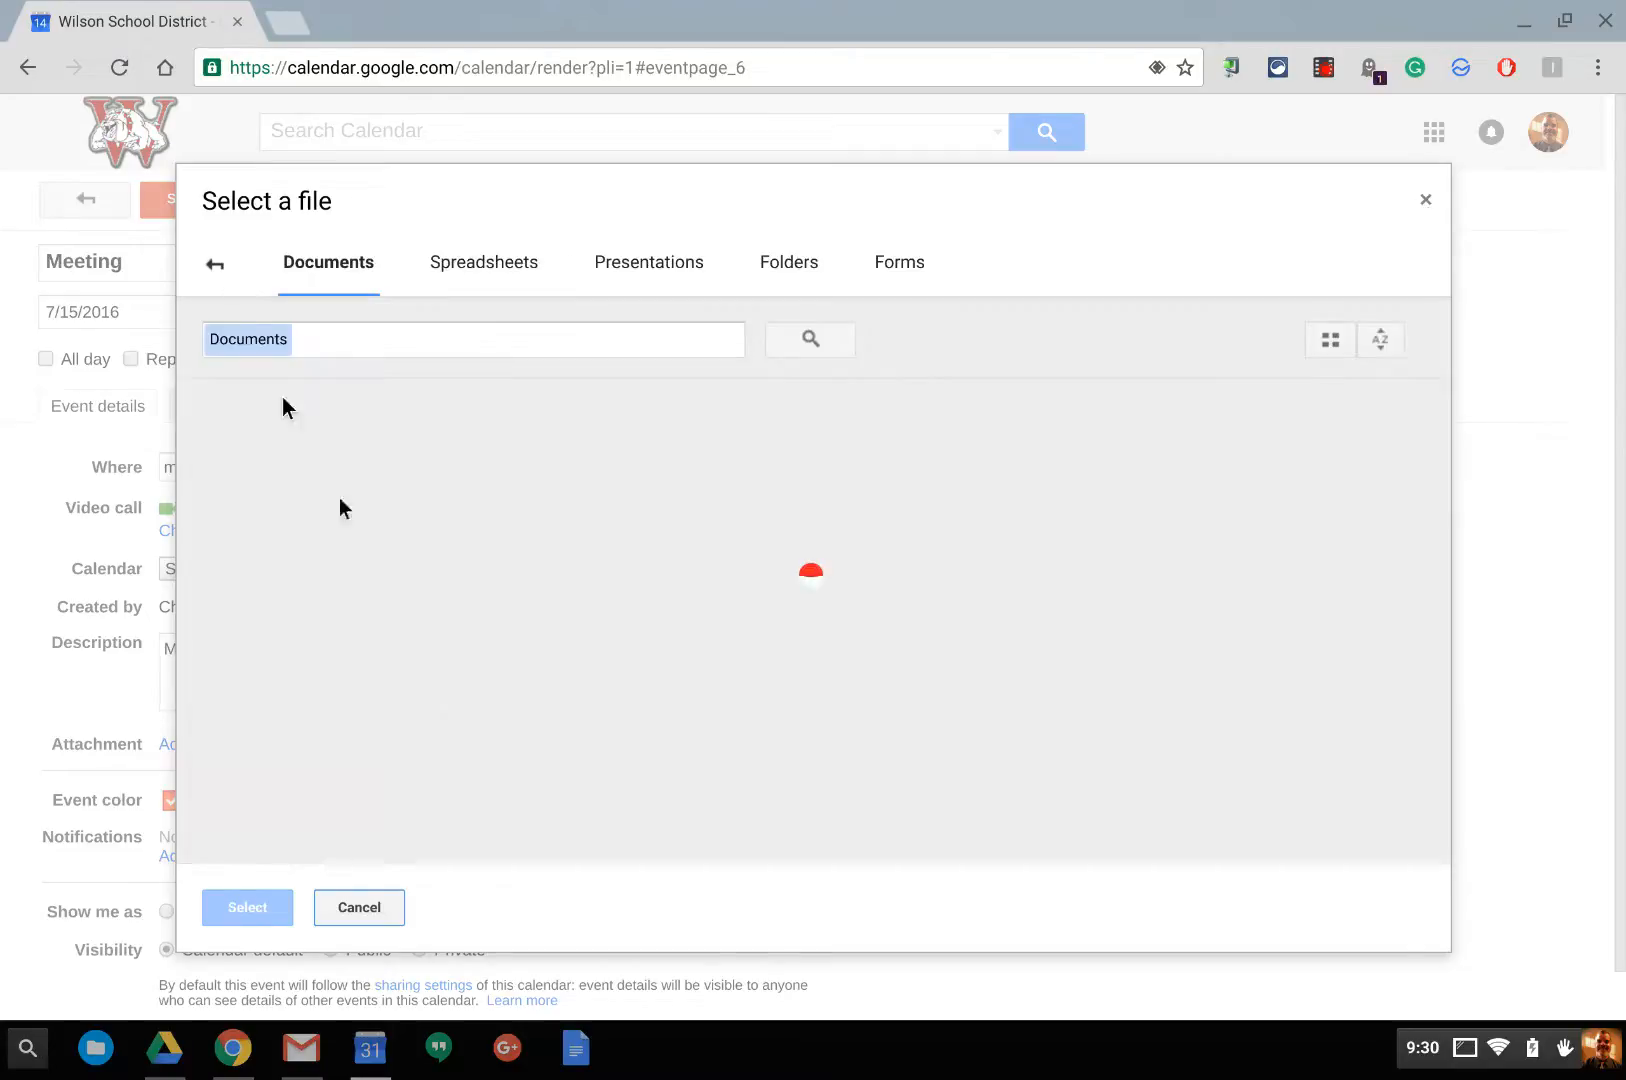
{"action": "scroll", "coordinate": [461, 702], "scroll_direction": "down", "scroll_amount": 2}
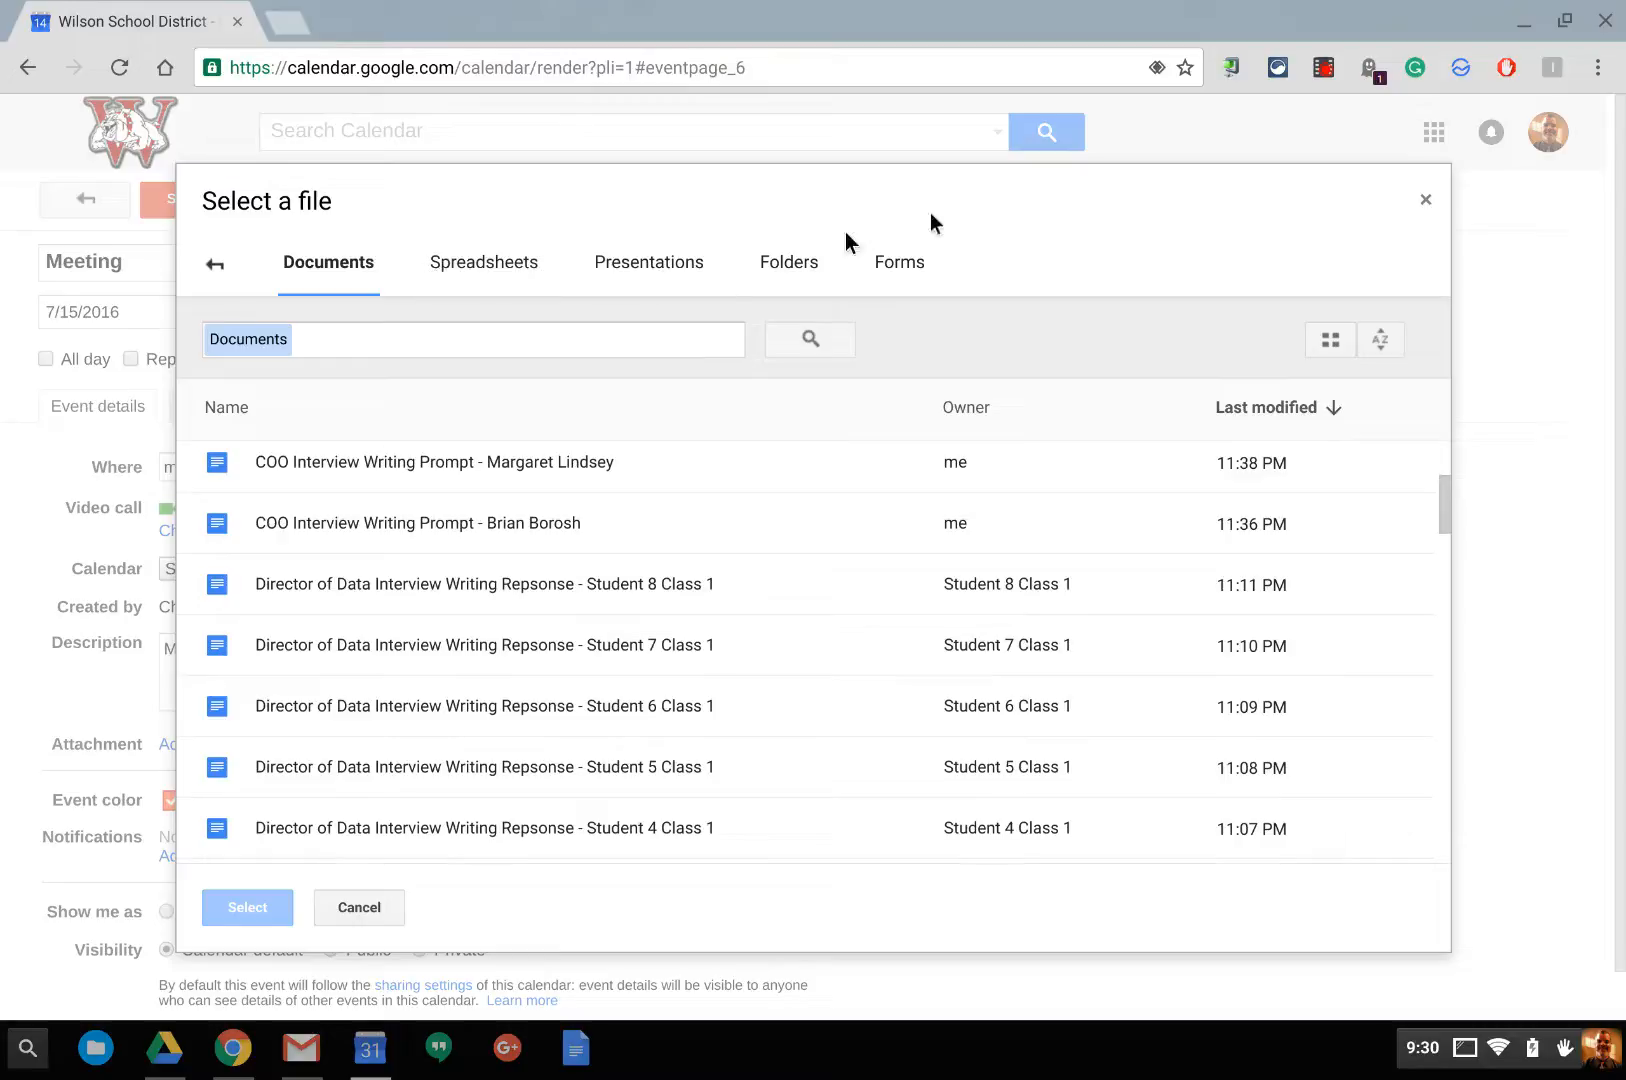
{"action": "left_click", "coordinate": [1425, 196]}
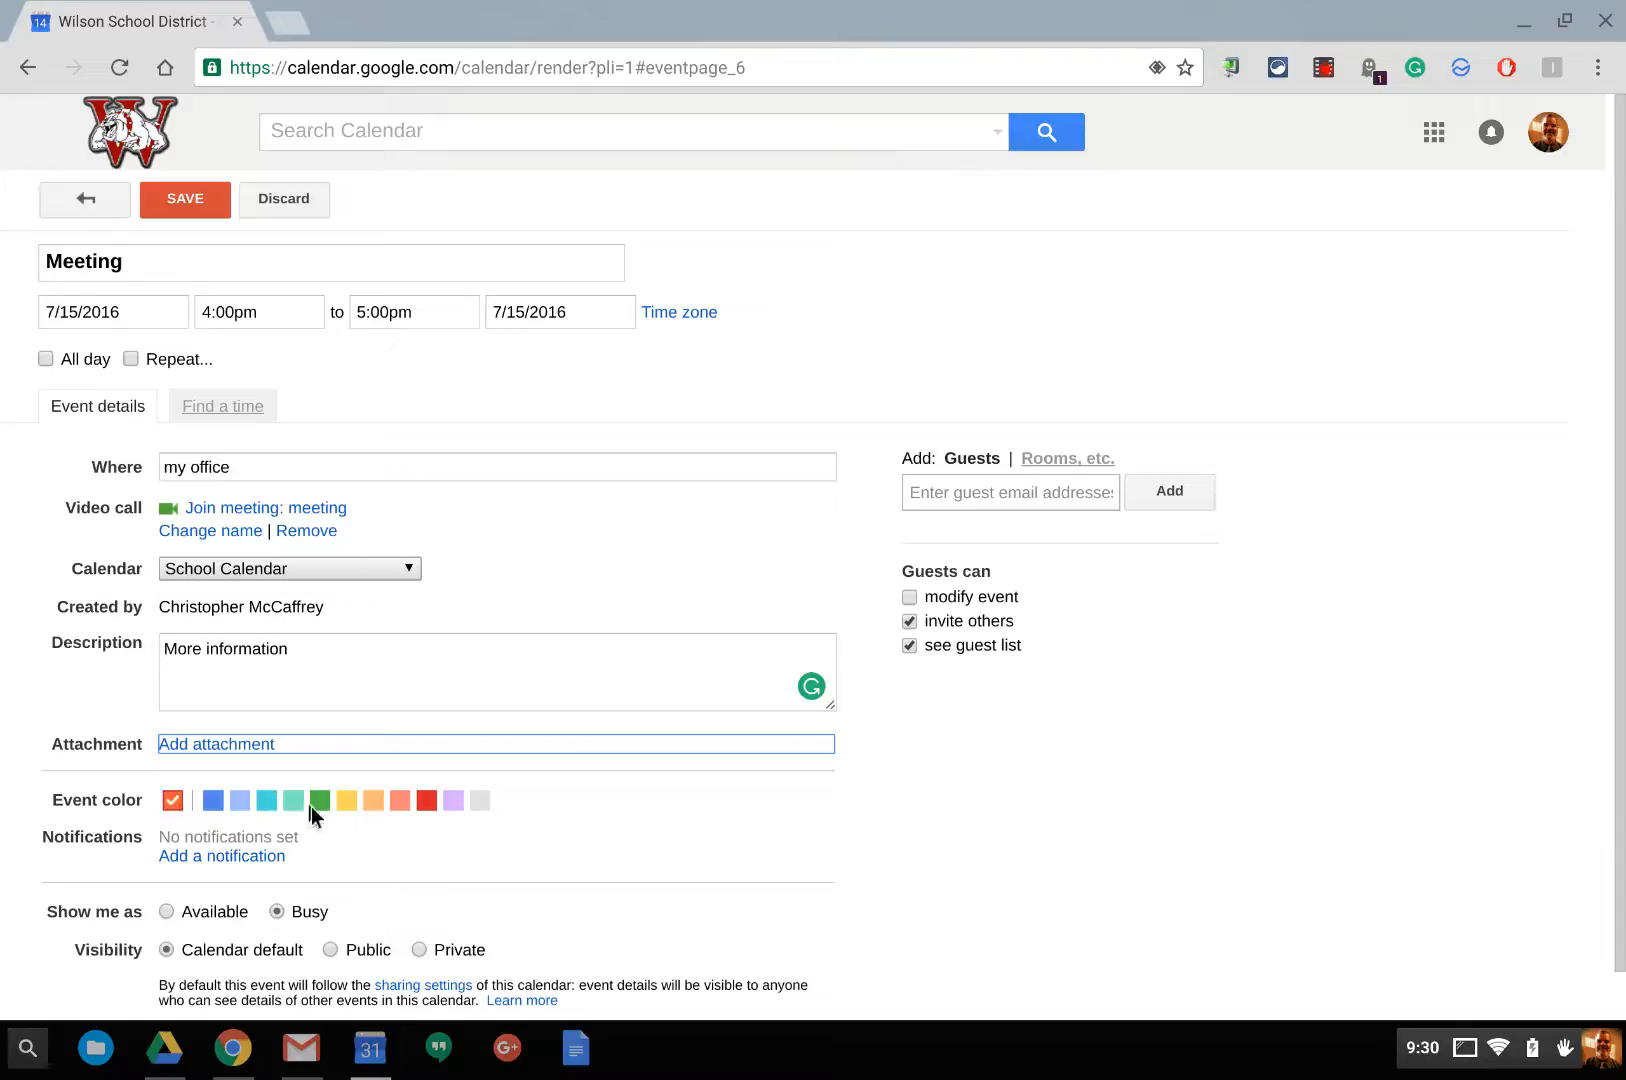
Add a notification to the Meeting event that is sent by Email 10 minutes before
{"action": "scroll", "coordinate": [378, 838], "scroll_direction": "down", "scroll_amount": 1}
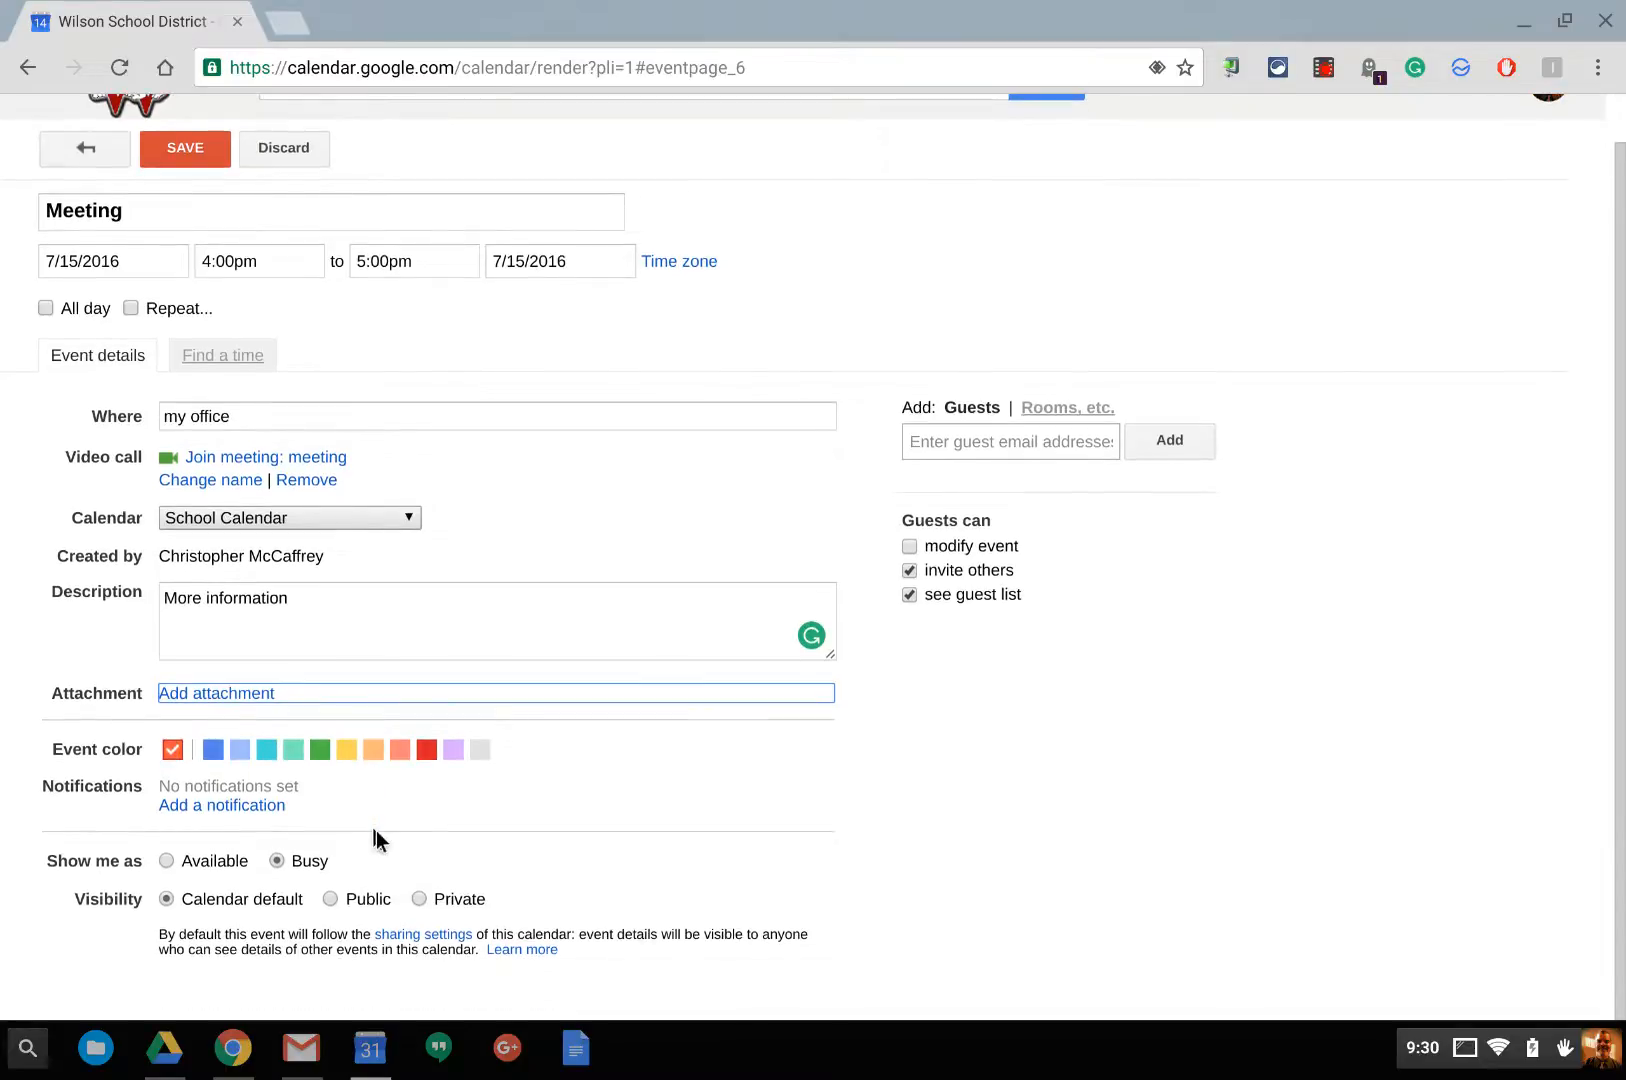
{"action": "left_click", "coordinate": [250, 812]}
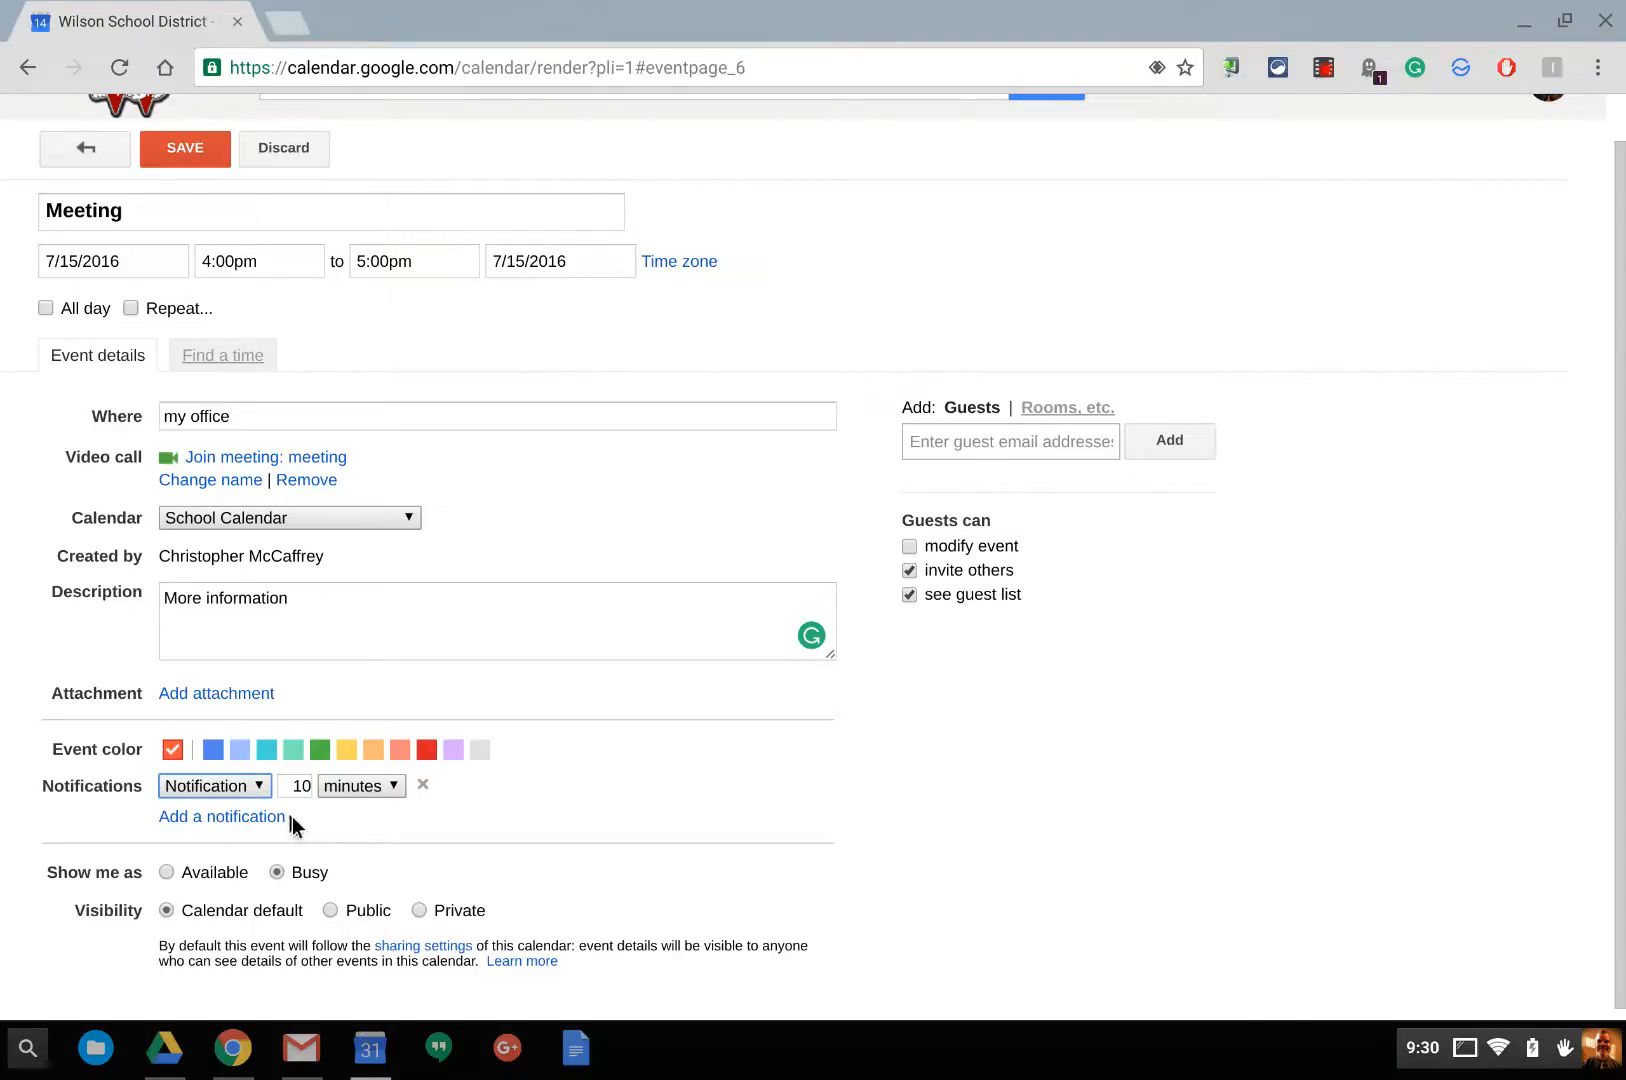
{"action": "left_click", "coordinate": [243, 786]}
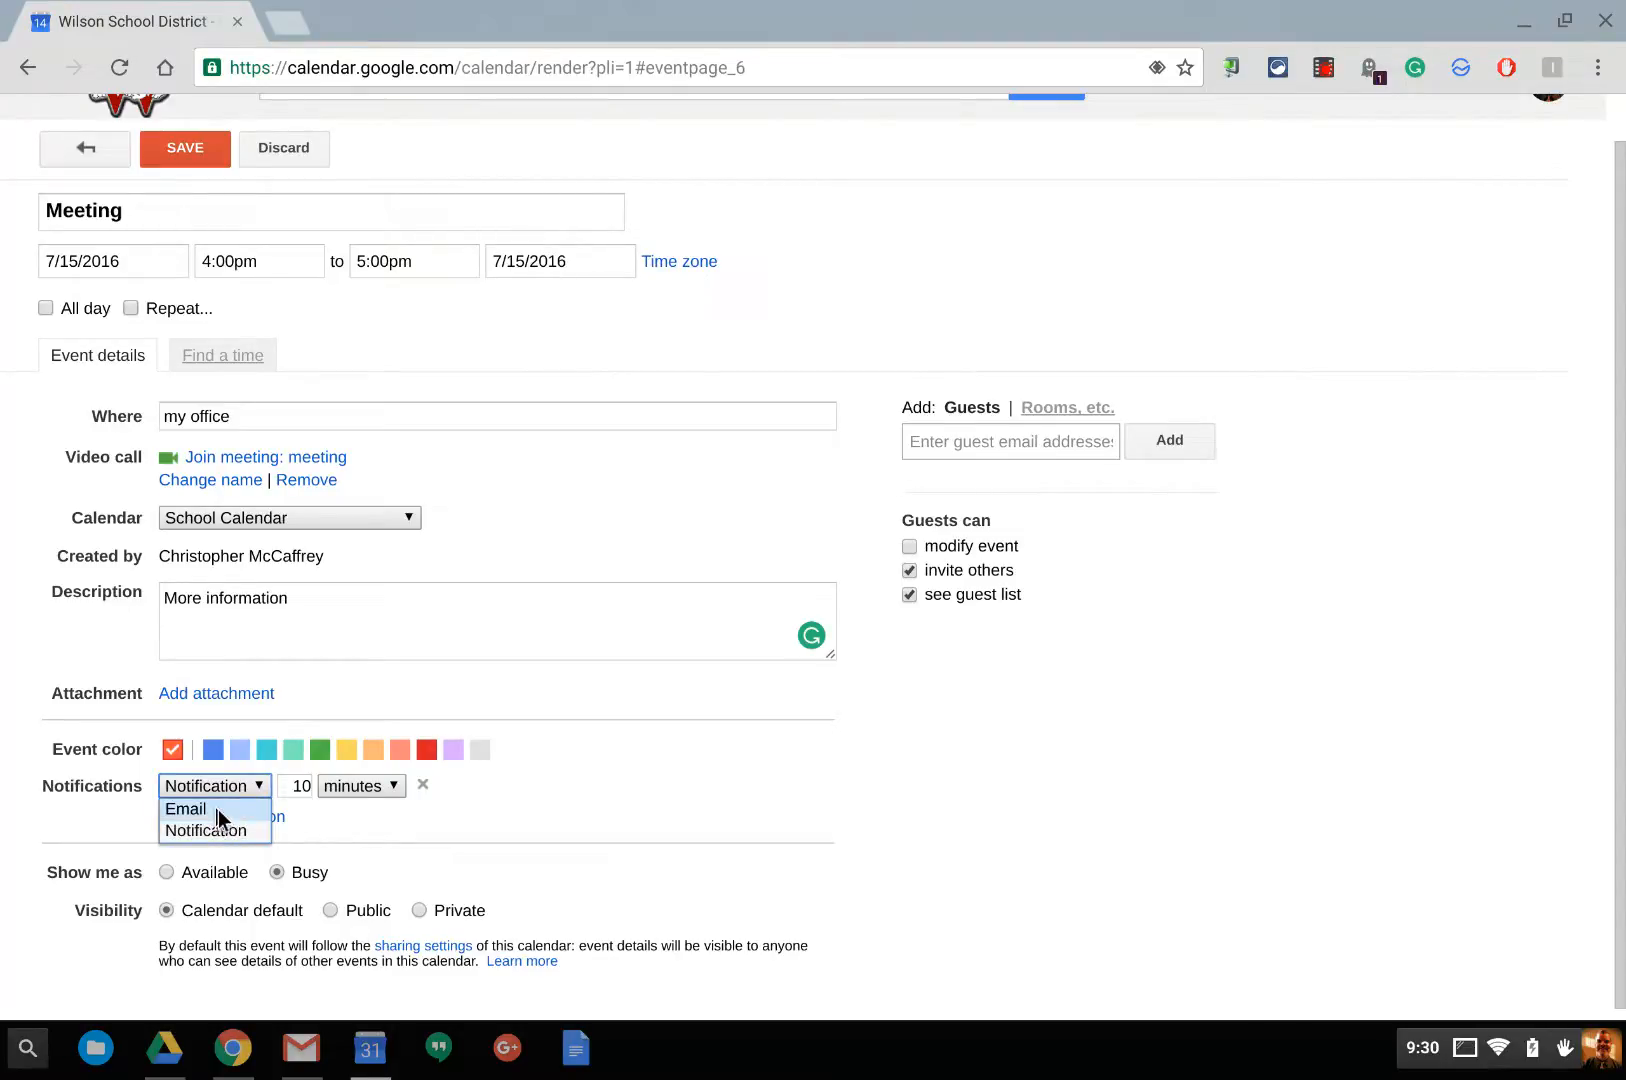
{"action": "left_click", "coordinate": [218, 809]}
{"action": "left_click", "coordinate": [329, 789]}
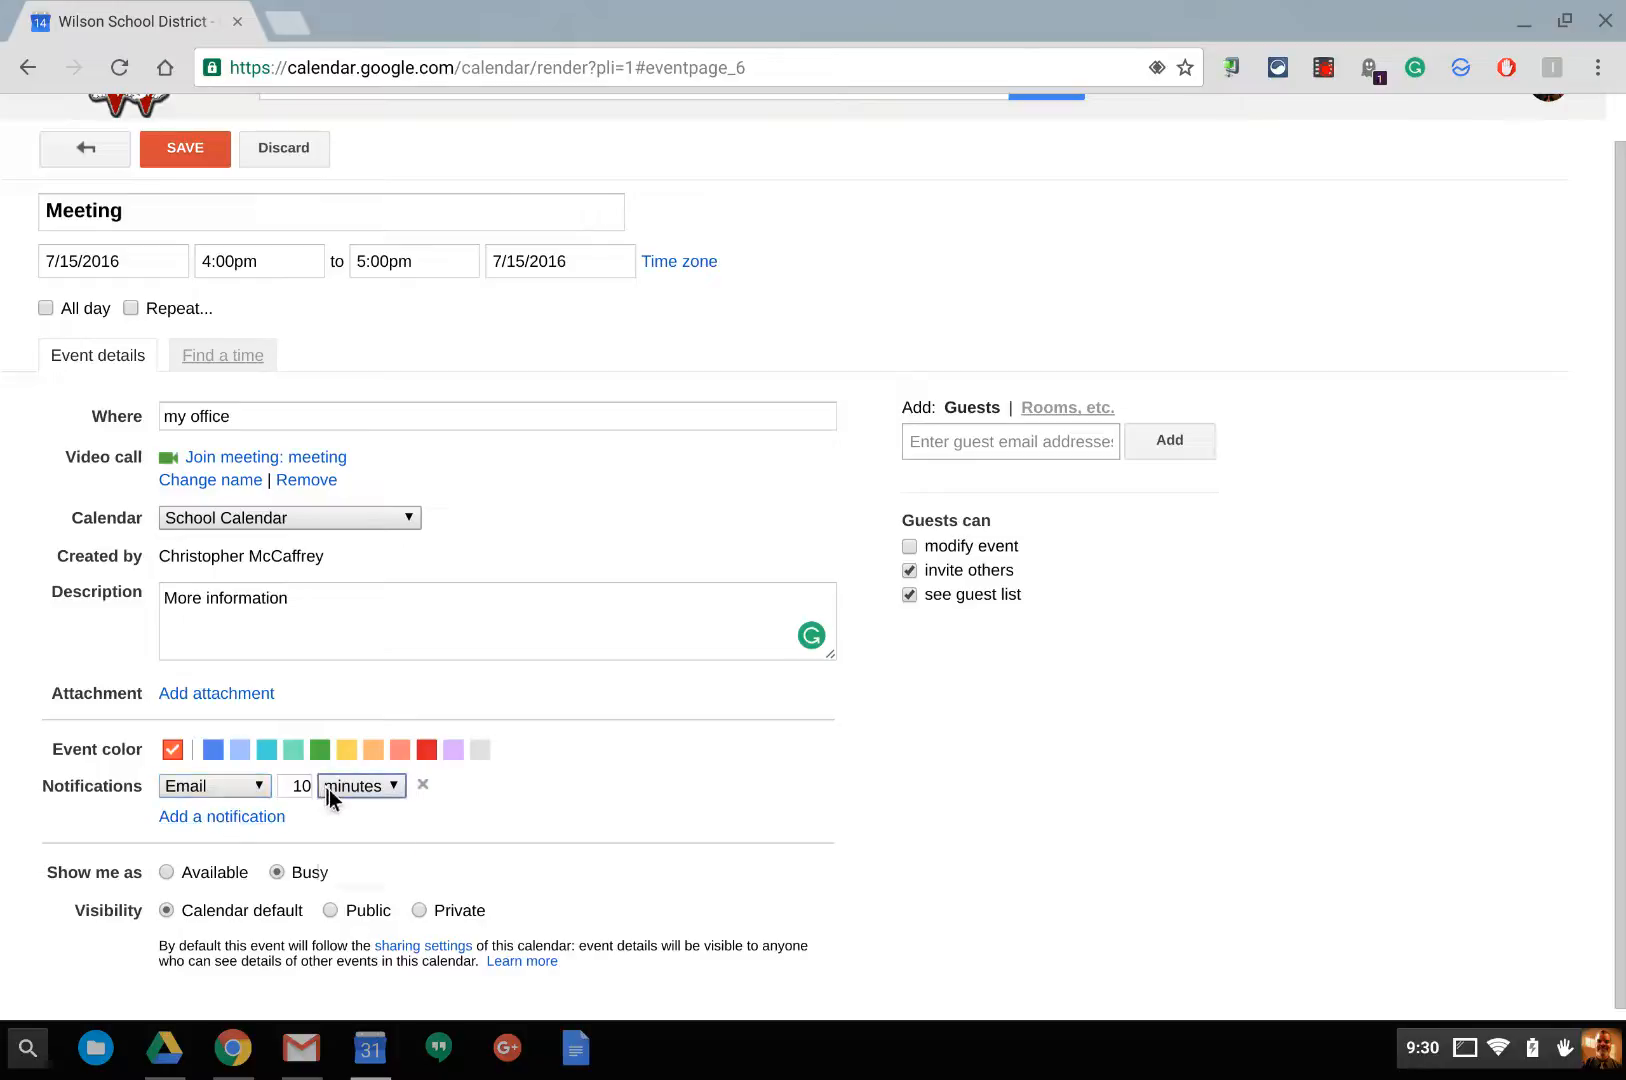
Add two more notifications to the event, and try Email and another time unit on the last one
{"action": "left_click", "coordinate": [275, 818]}
{"action": "left_click", "coordinate": [275, 853]}
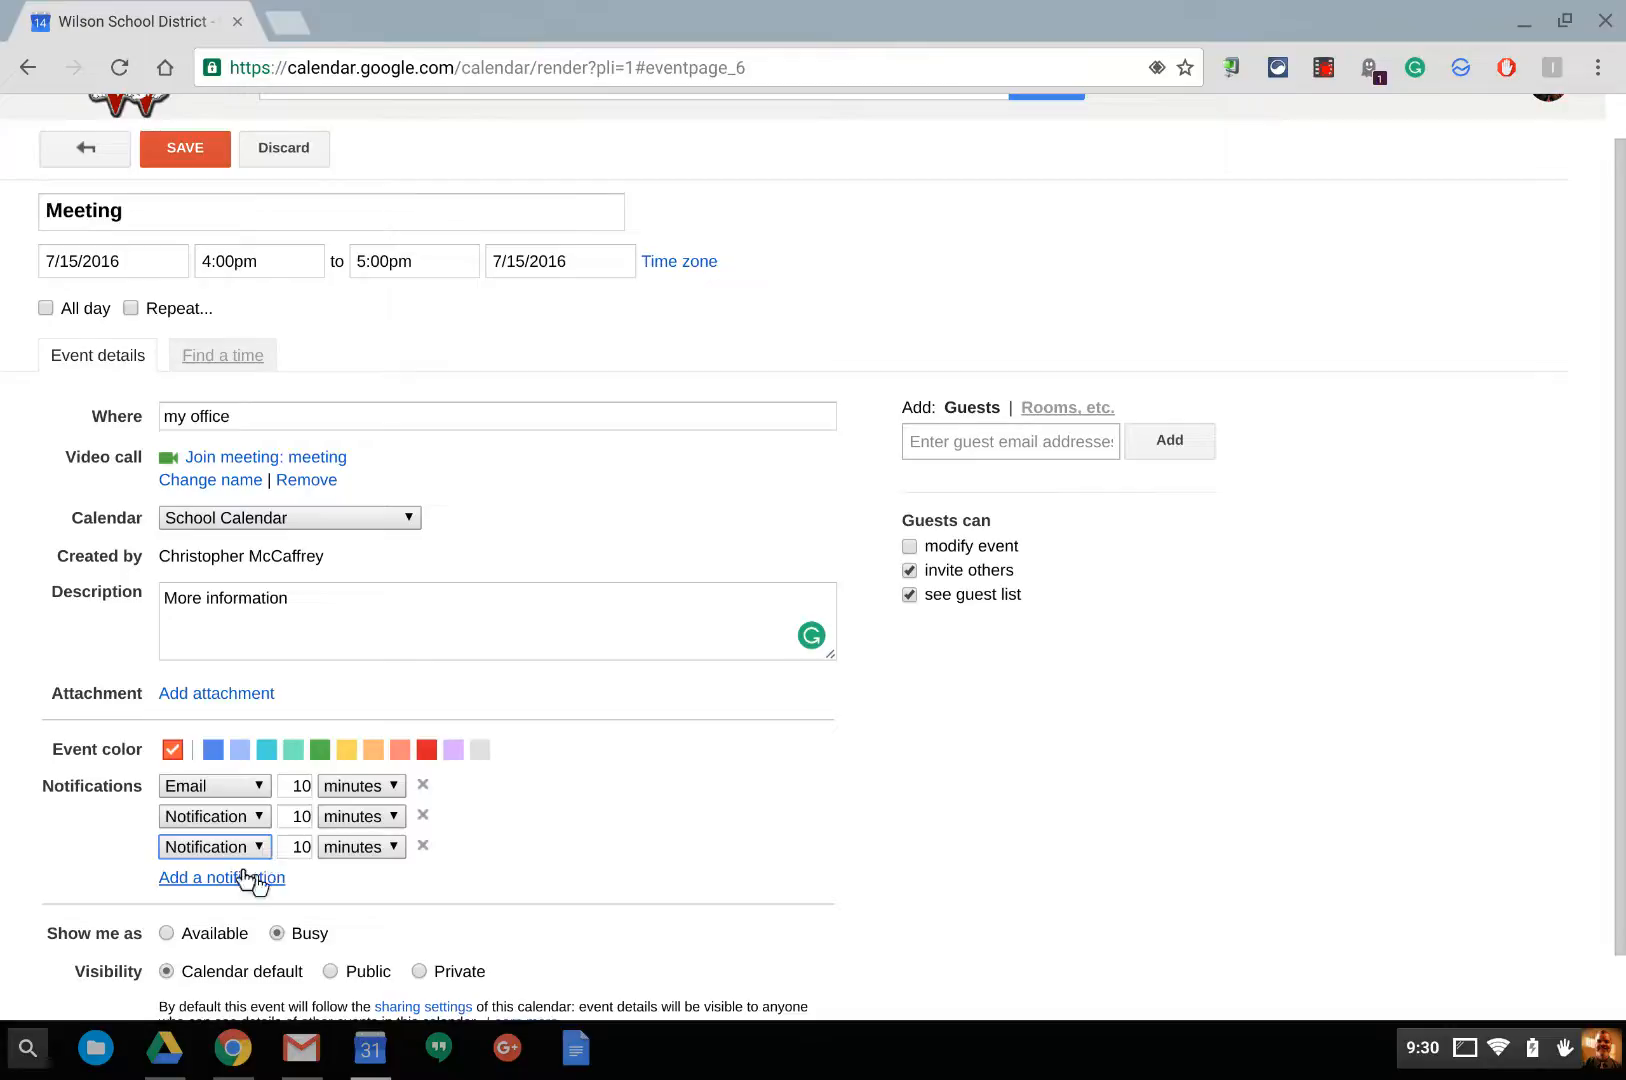
{"action": "left_click", "coordinate": [255, 847]}
{"action": "left_click", "coordinate": [252, 869]}
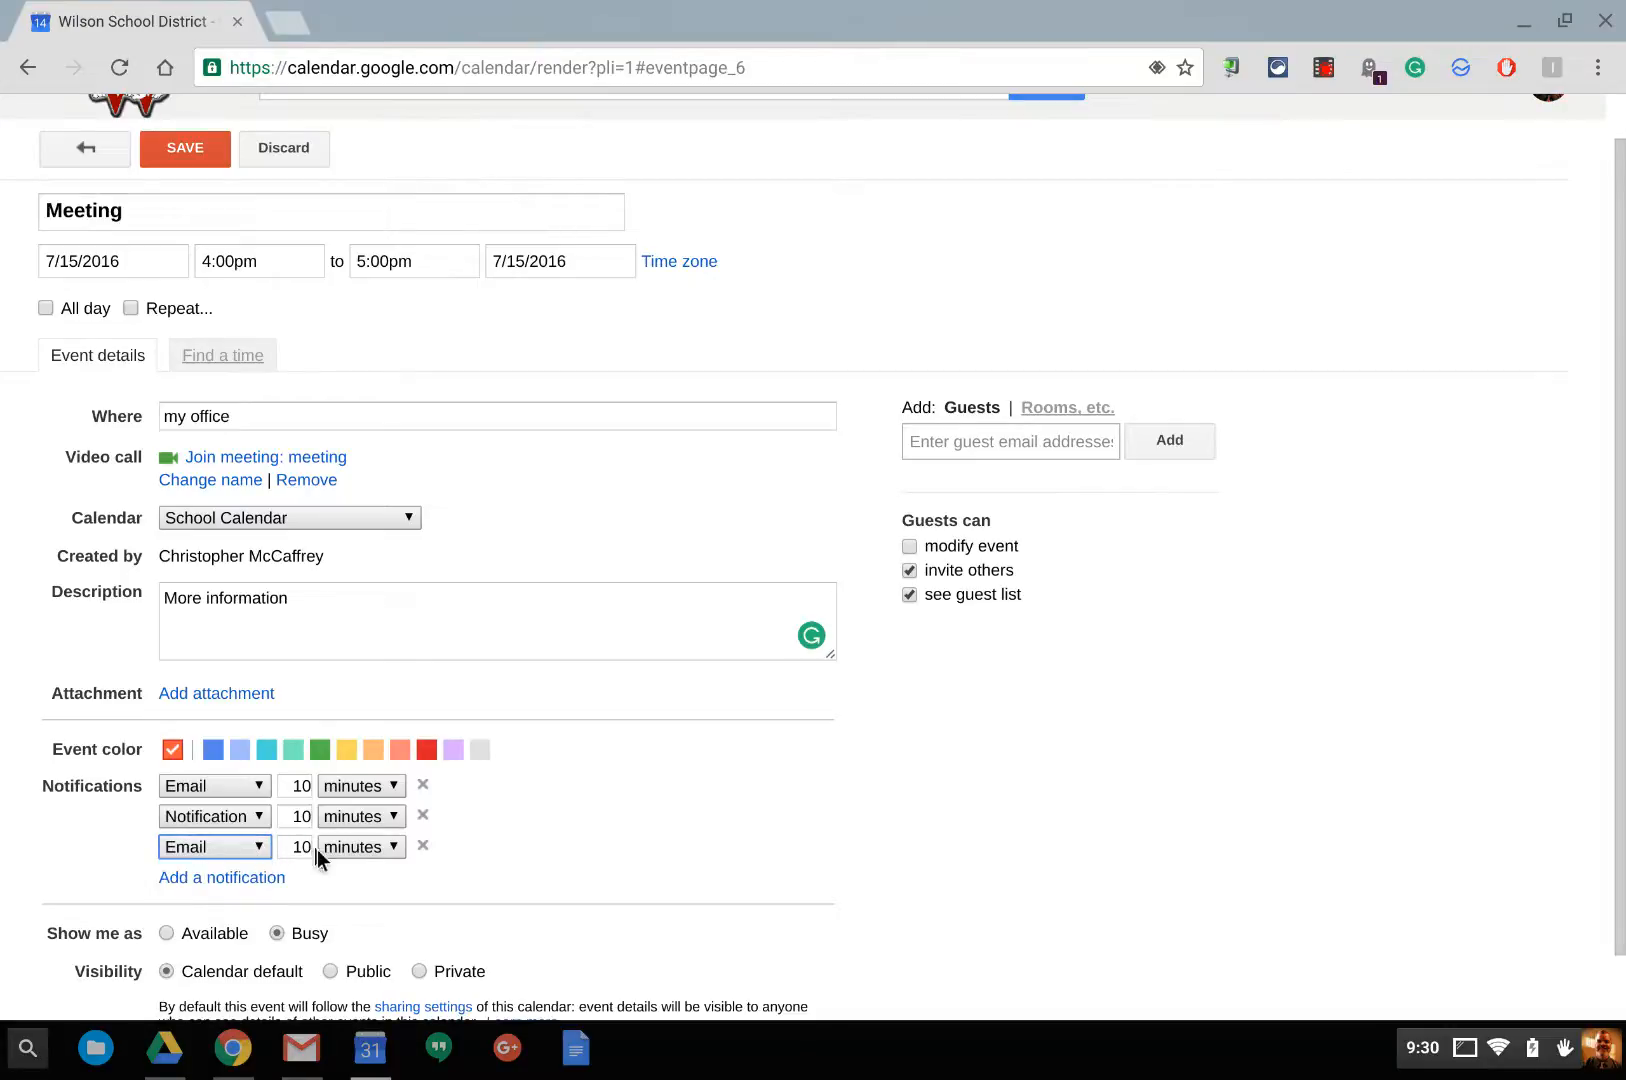
{"action": "left_click", "coordinate": [352, 849]}
{"action": "left_click", "coordinate": [339, 912]}
Remove all notifications from the Meeting event
{"action": "left_click", "coordinate": [423, 846]}
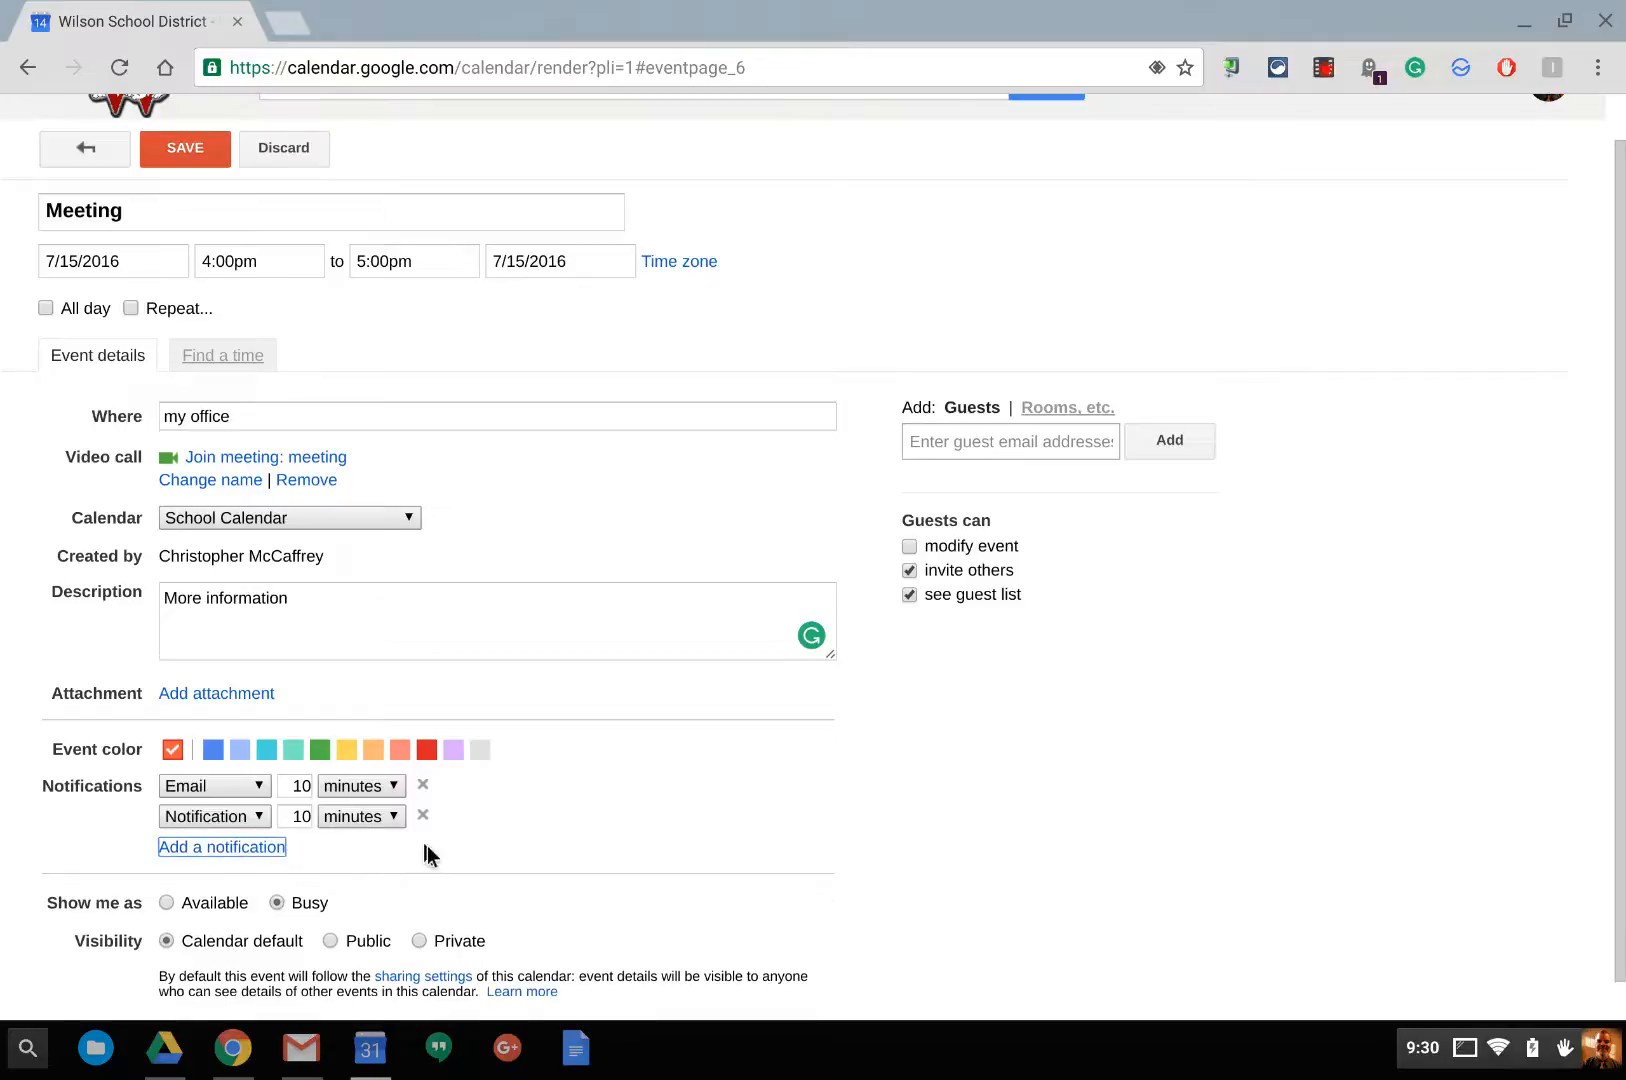
{"action": "left_click", "coordinate": [423, 815]}
{"action": "left_click", "coordinate": [423, 786]}
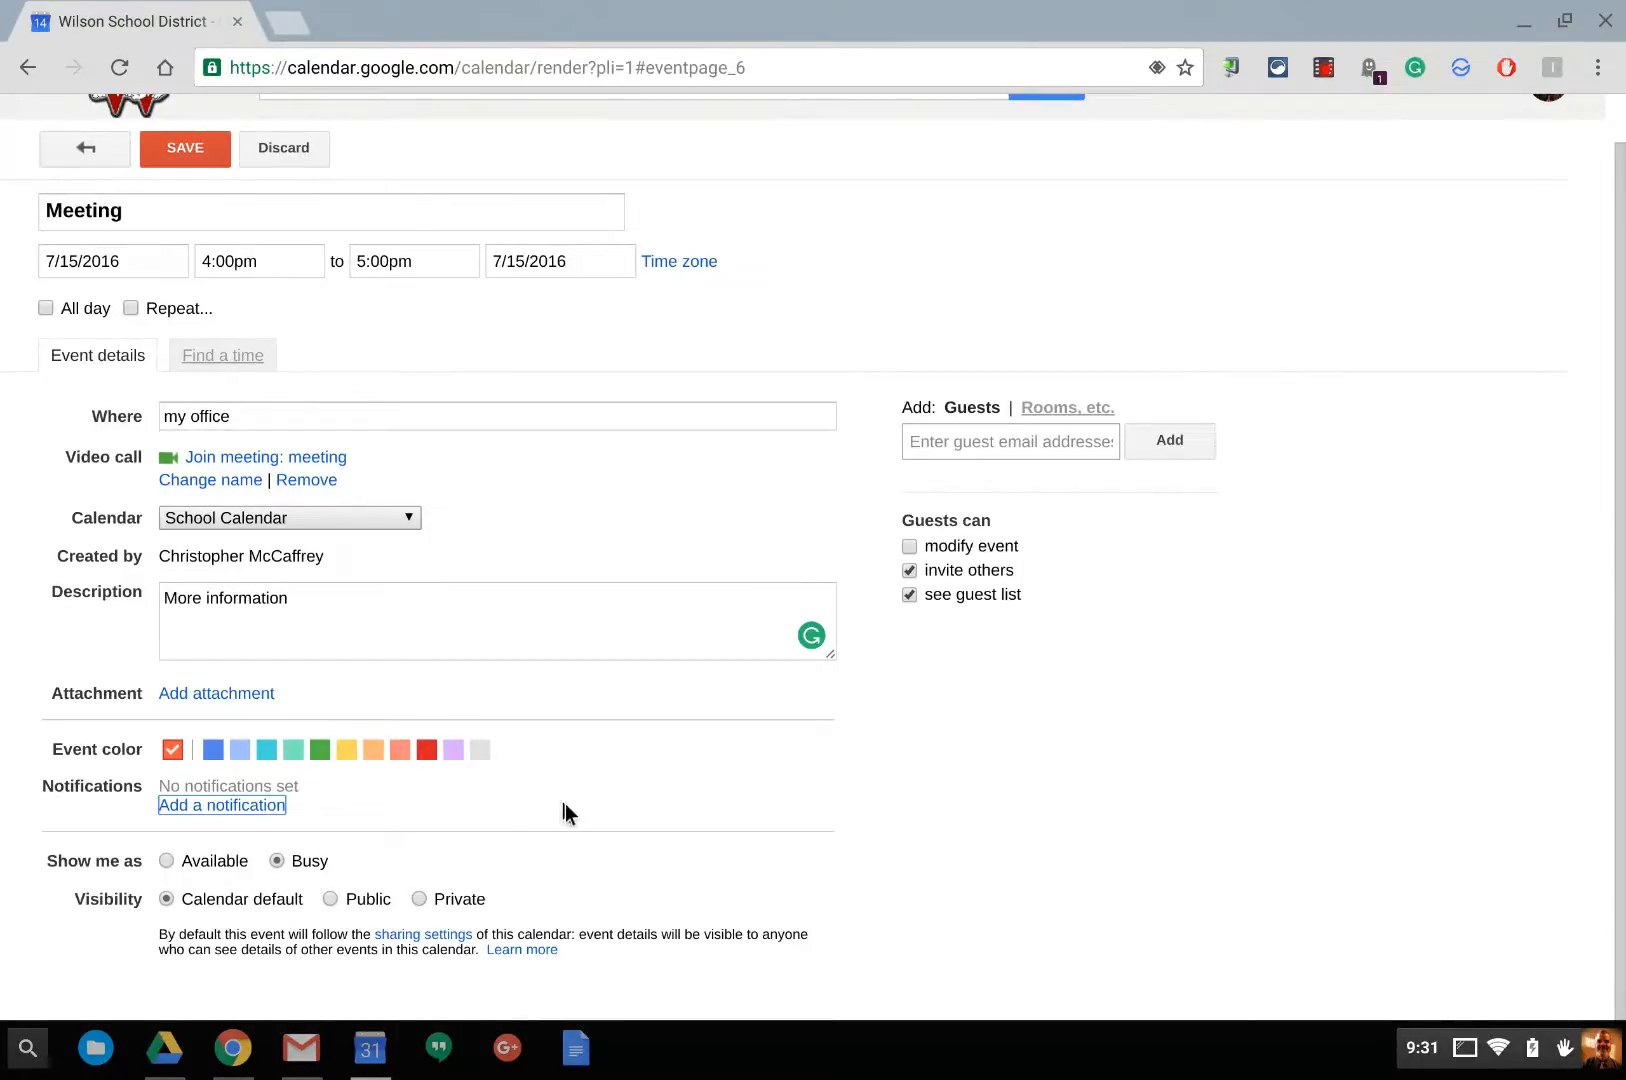
Invite two colleagues to the Meeting event as guests, using the suggested contacts
{"action": "left_click", "coordinate": [975, 442]}
{"action": "type", "text": "dan"}
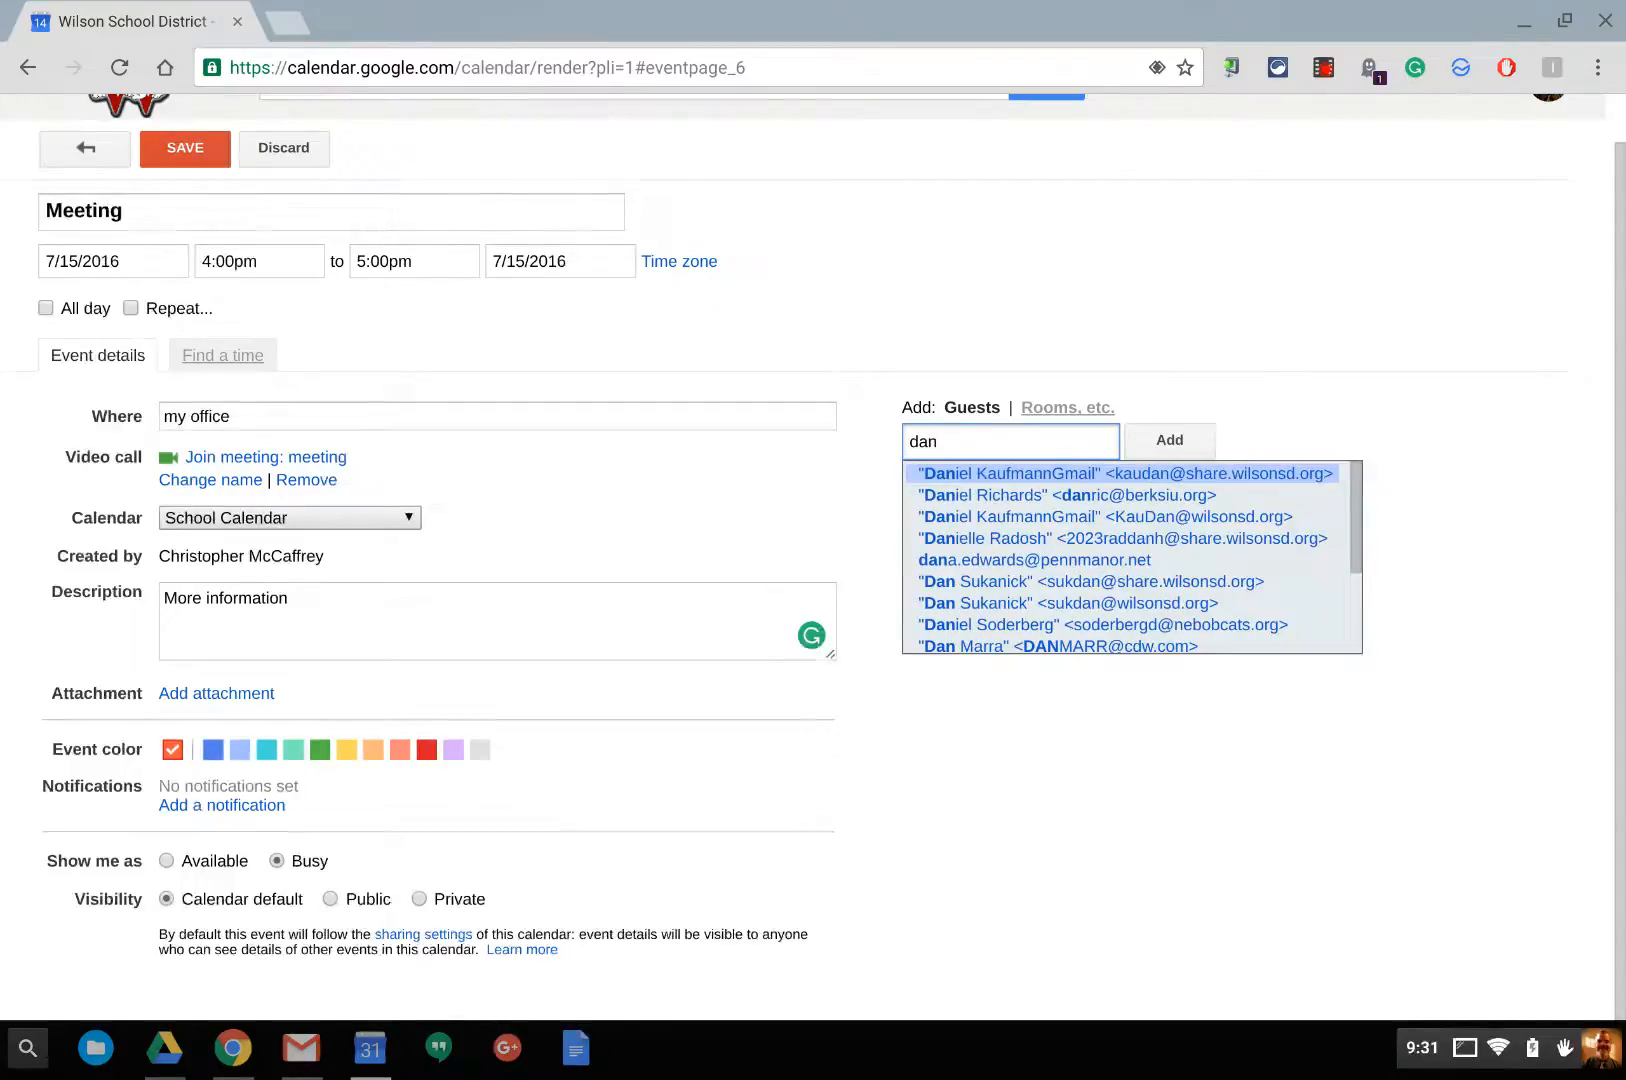
{"action": "key", "text": "Return"}
{"action": "type", "text": "rc"}
{"action": "key", "text": "BackSpace"}
{"action": "type", "text": "ick"}
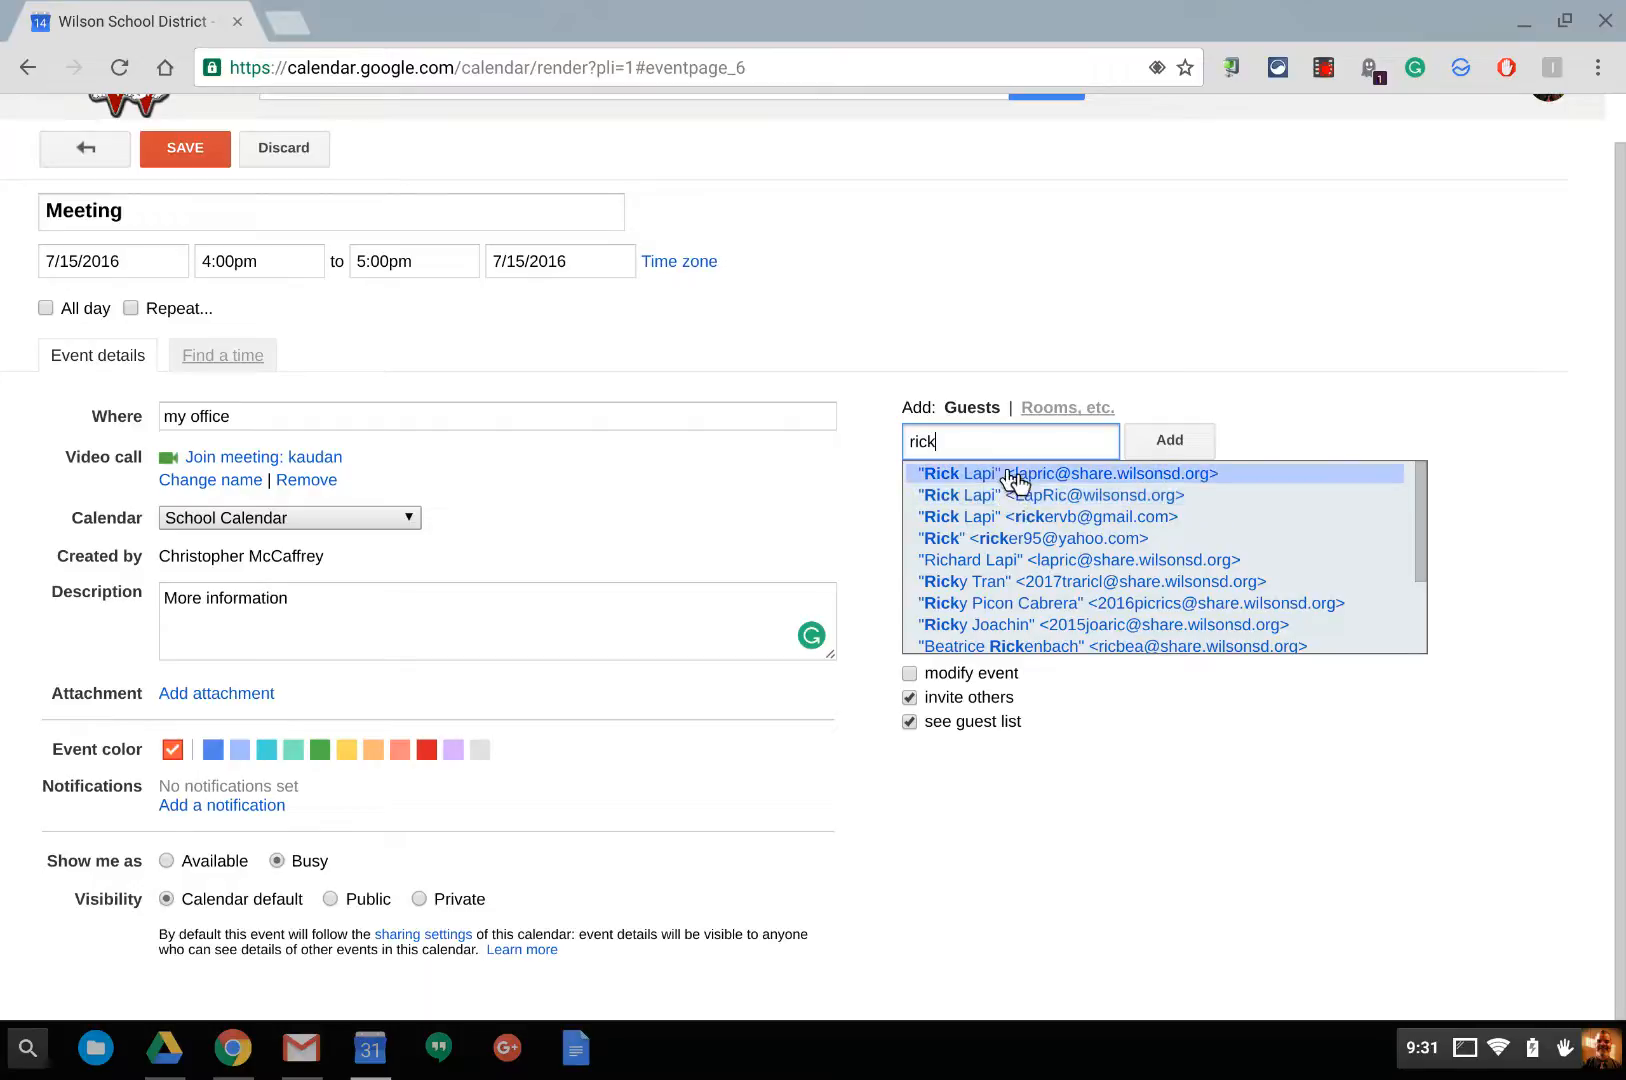
{"action": "left_click", "coordinate": [1012, 476]}
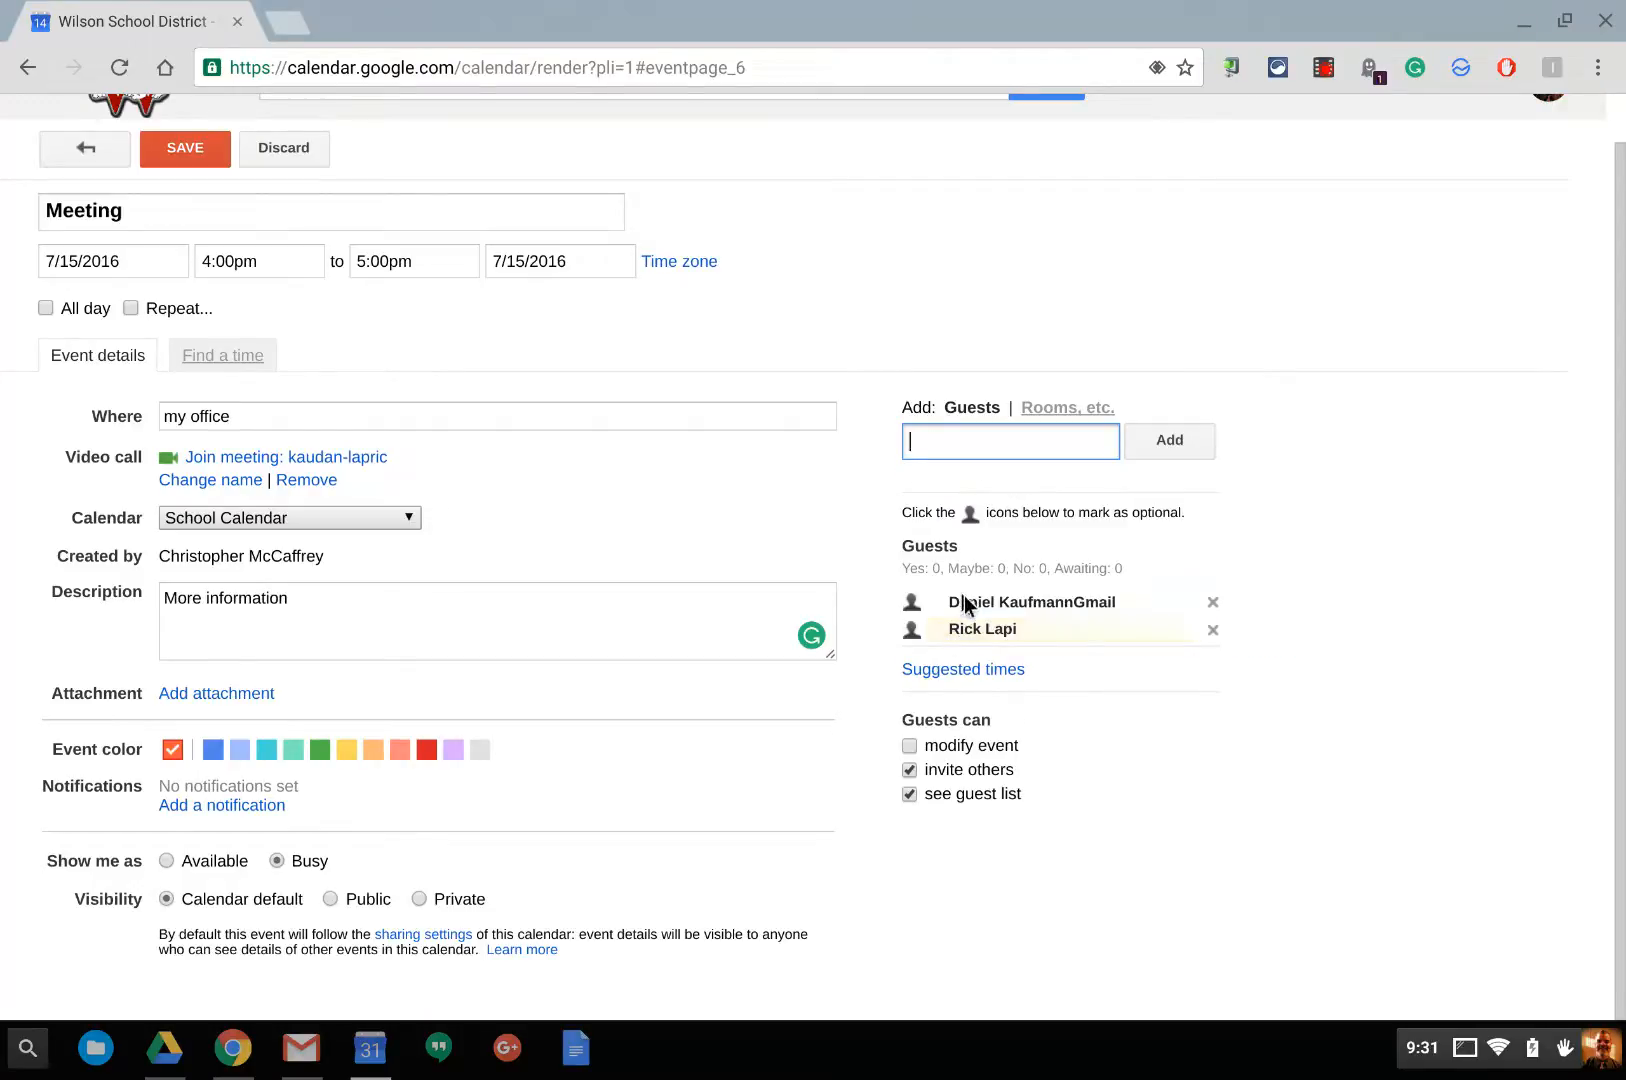
Try the guest permissions for modifying the event and seeing the guest list, restoring each to its original setting
{"action": "left_click", "coordinate": [909, 746]}
{"action": "left_click", "coordinate": [910, 748]}
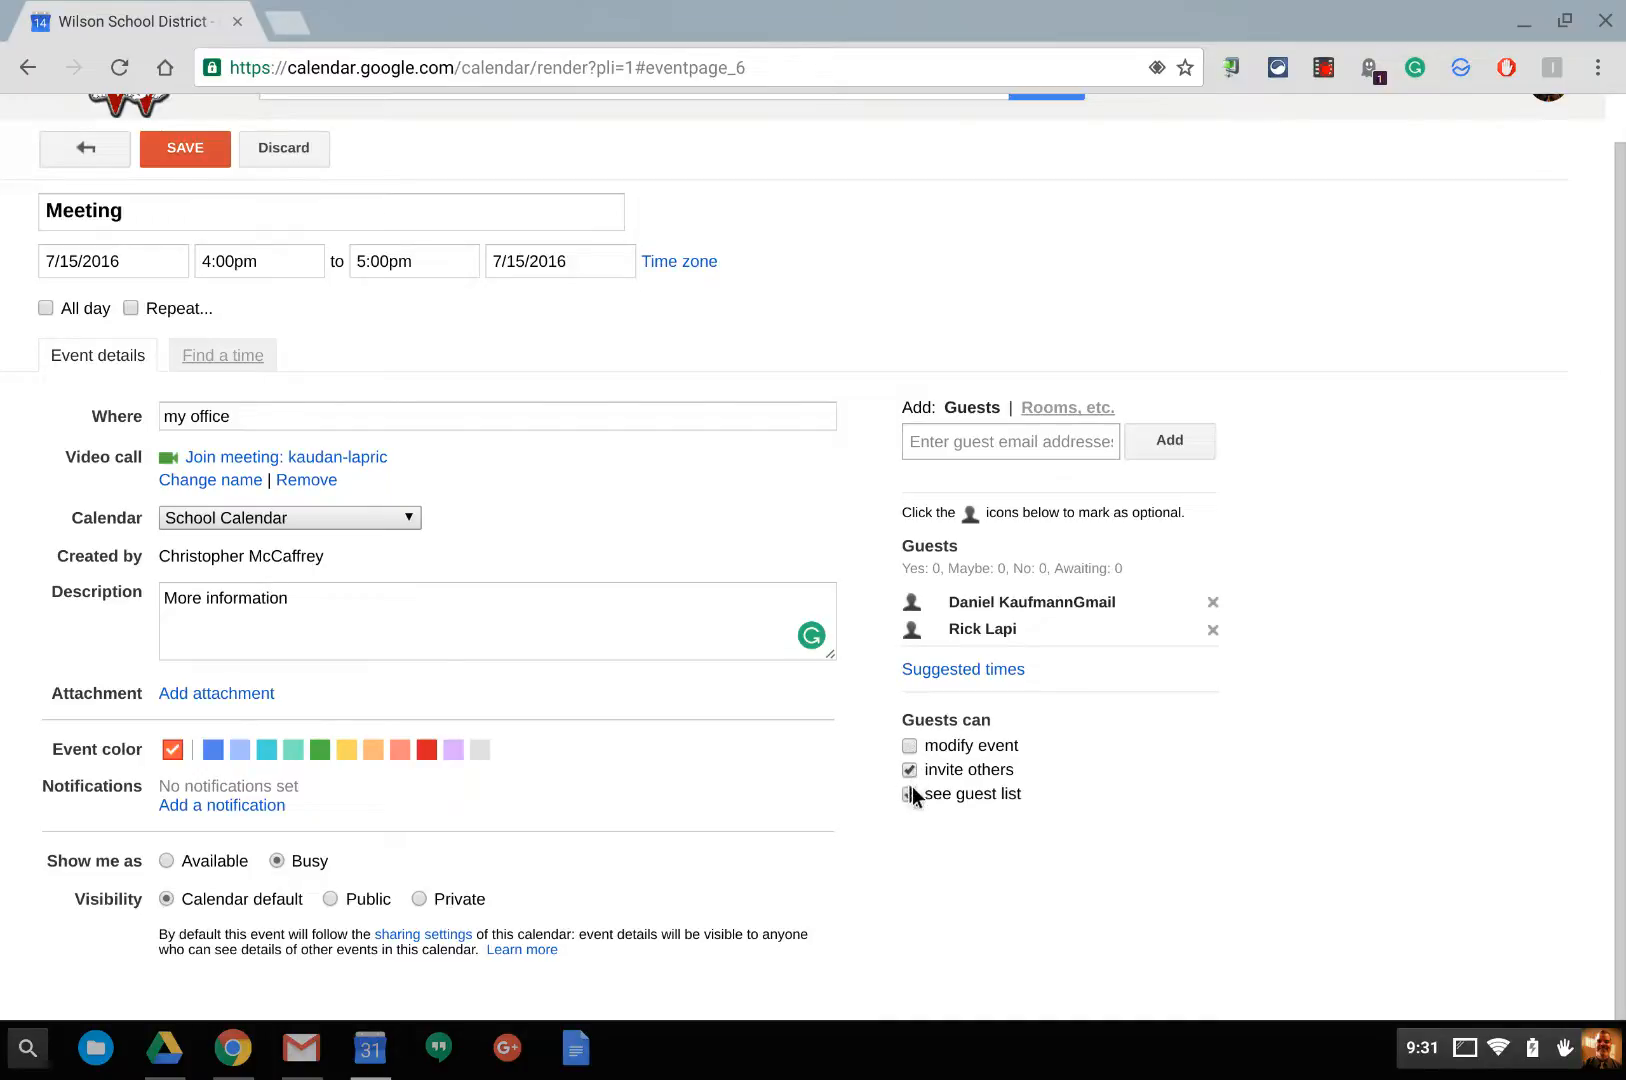
{"action": "left_click", "coordinate": [911, 789]}
{"action": "left_click", "coordinate": [911, 789]}
Open the guests' side-by-side schedules for finding a time, and browse day by day back to Saturday, Jul 9, 2016
{"action": "left_click", "coordinate": [235, 367]}
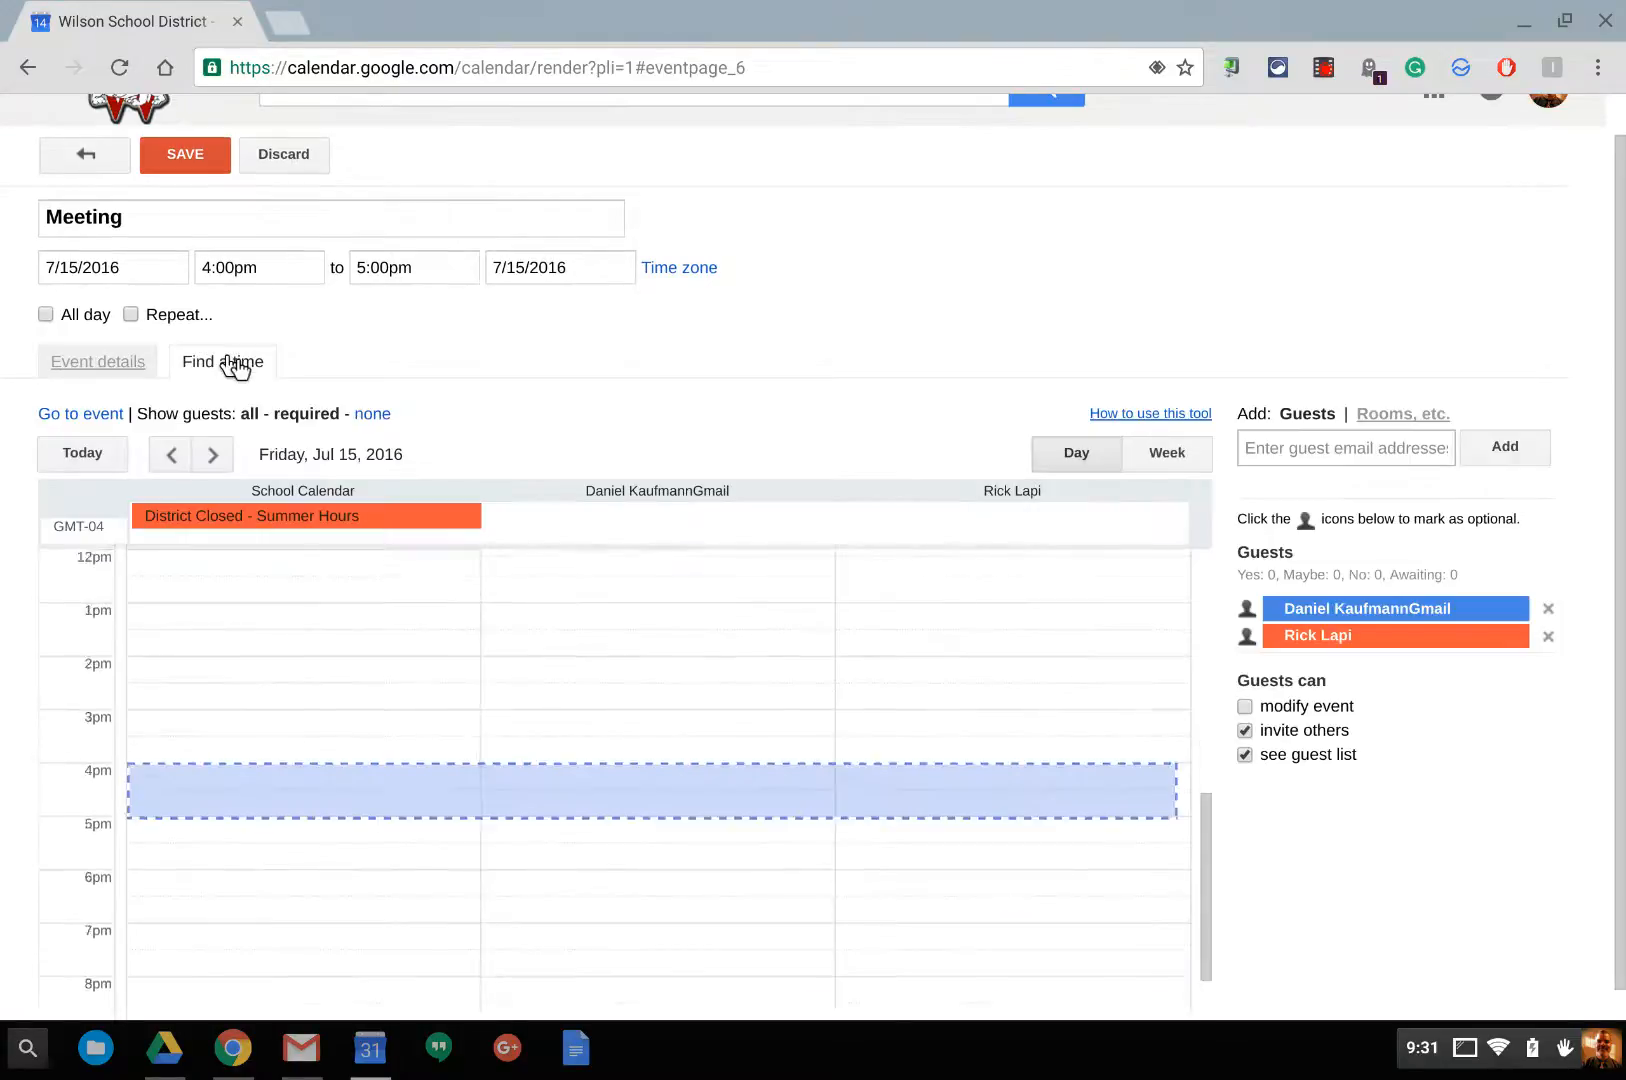
{"action": "scroll", "coordinate": [446, 564], "scroll_direction": "up", "scroll_amount": 2}
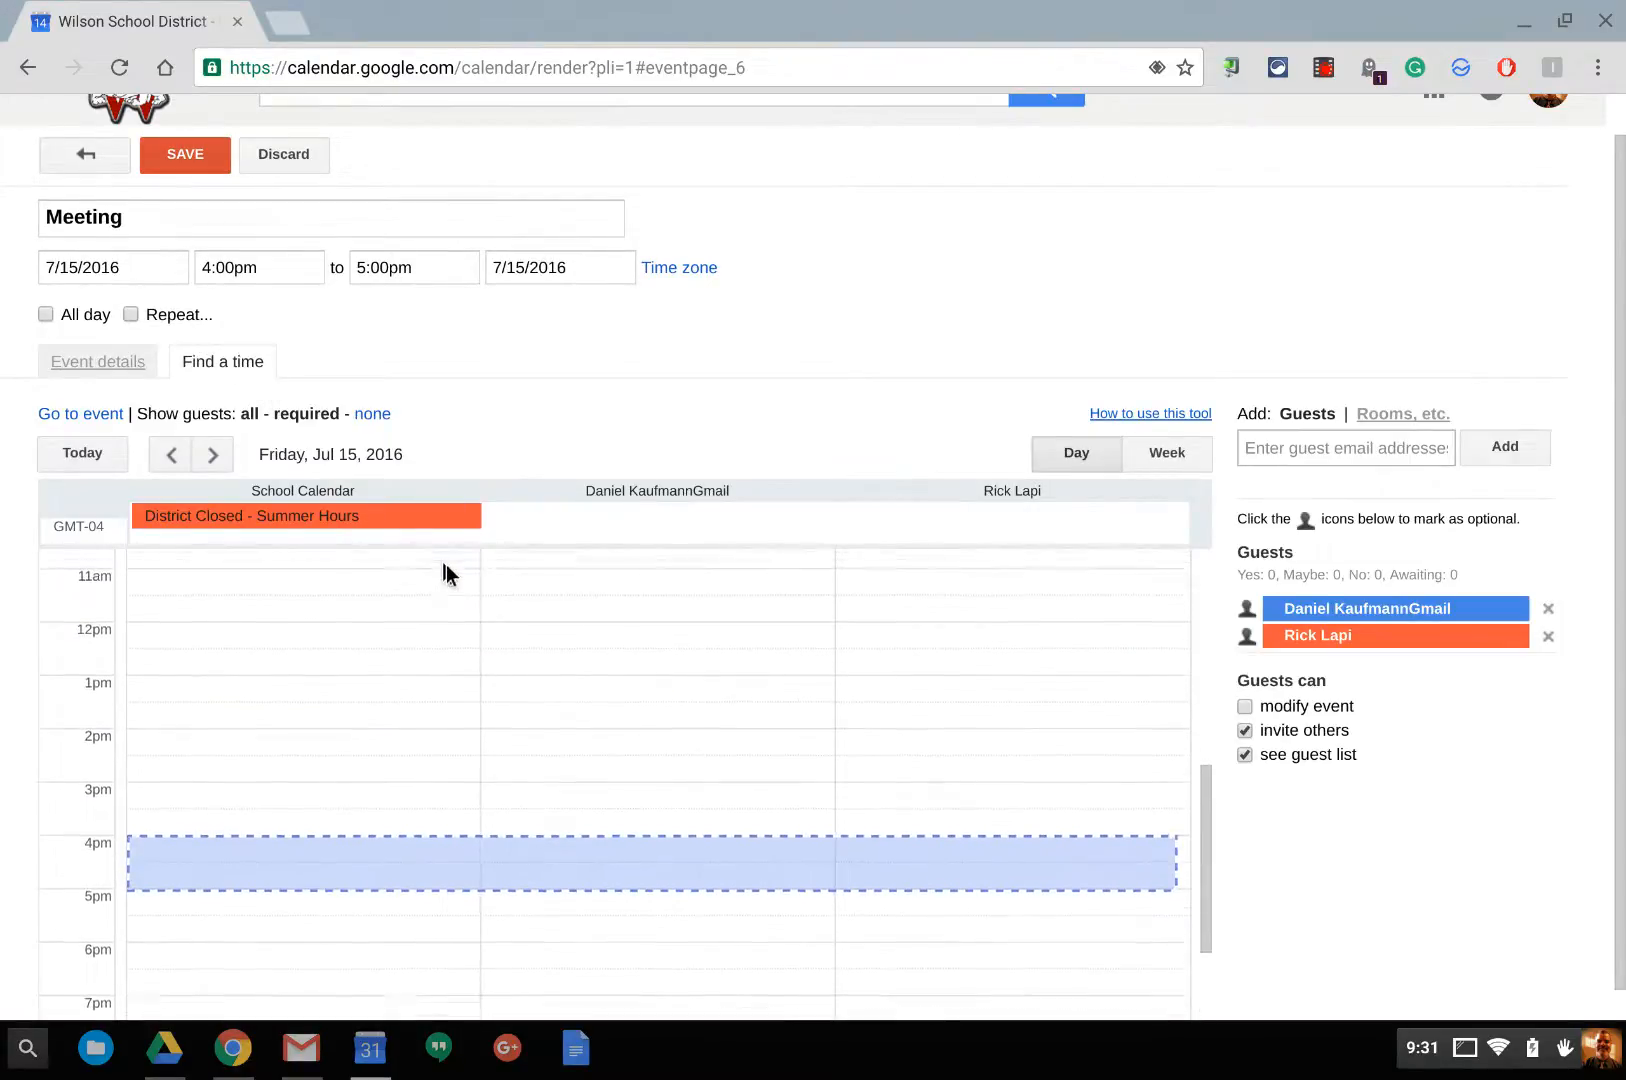
{"action": "left_click", "coordinate": [170, 457]}
{"action": "left_click", "coordinate": [170, 457]}
{"action": "left_click", "coordinate": [170, 457]}
{"action": "left_click", "coordinate": [170, 457]}
{"action": "left_click", "coordinate": [170, 457]}
{"action": "left_click", "coordinate": [170, 457]}
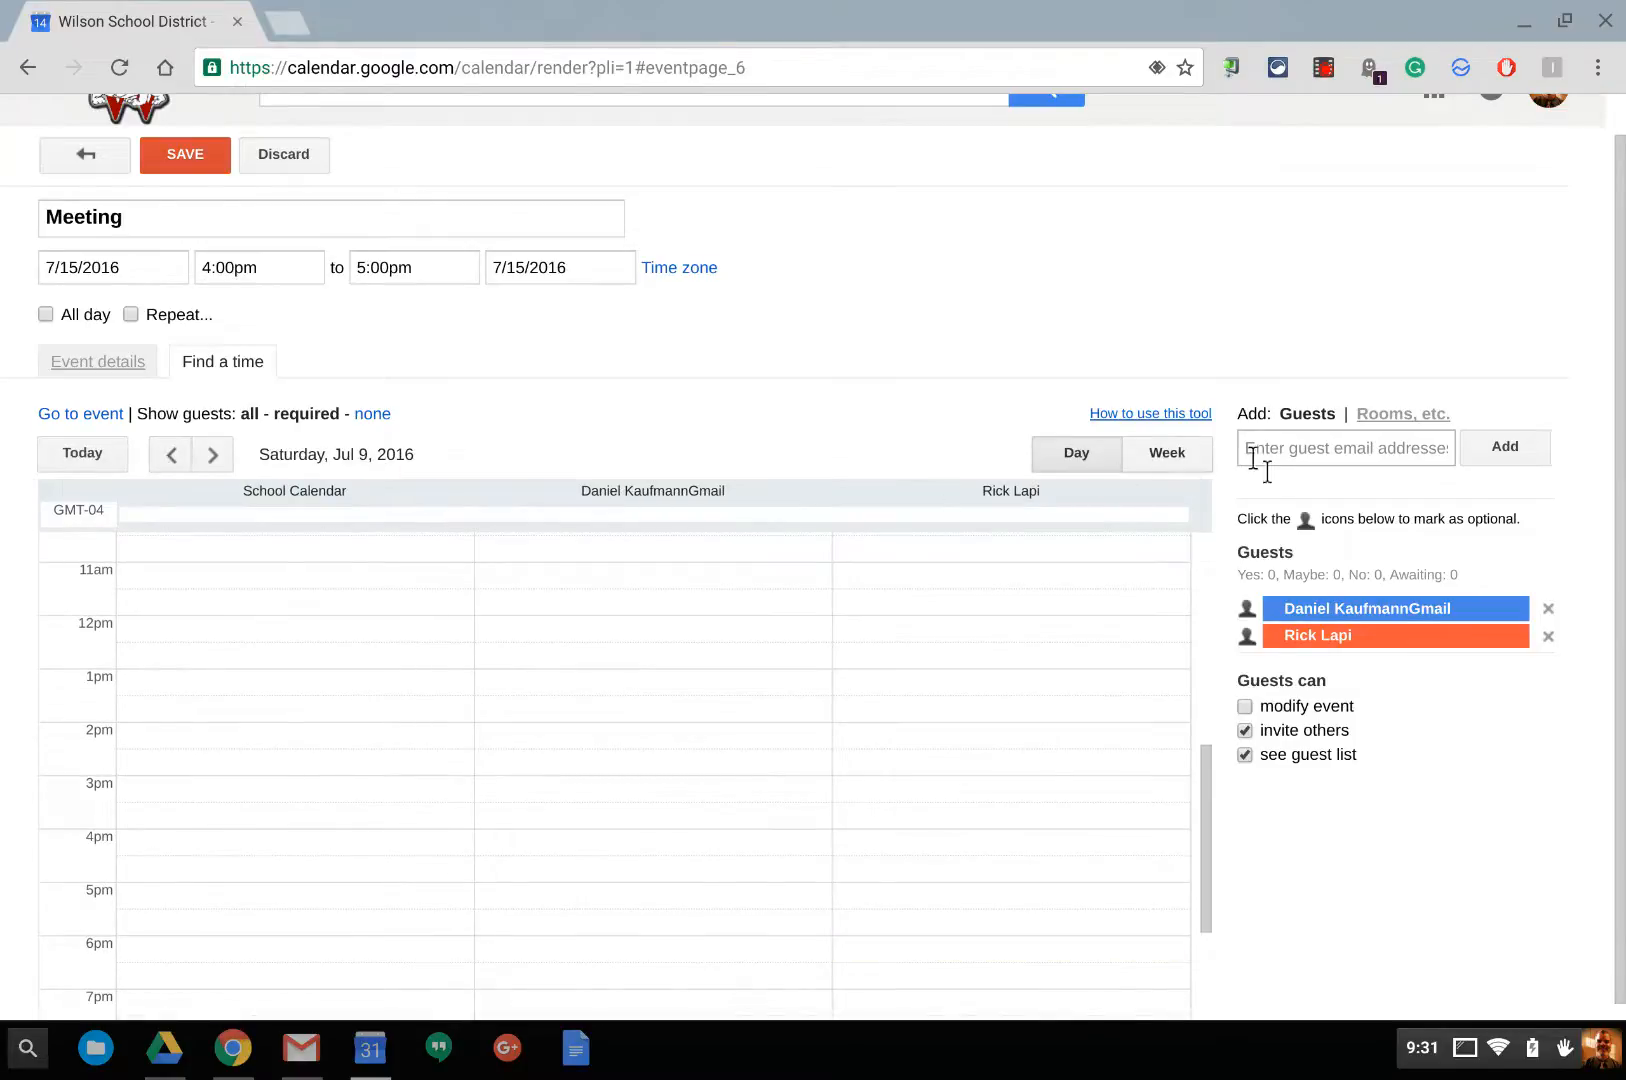
Show the guests' schedules by week and browse back to May 22 – 28, 2016
{"action": "left_click", "coordinate": [1160, 458]}
{"action": "left_click", "coordinate": [172, 457]}
{"action": "left_click", "coordinate": [172, 457]}
{"action": "left_click", "coordinate": [172, 457]}
{"action": "left_click", "coordinate": [172, 457]}
{"action": "left_click", "coordinate": [172, 457]}
{"action": "left_click", "coordinate": [172, 457]}
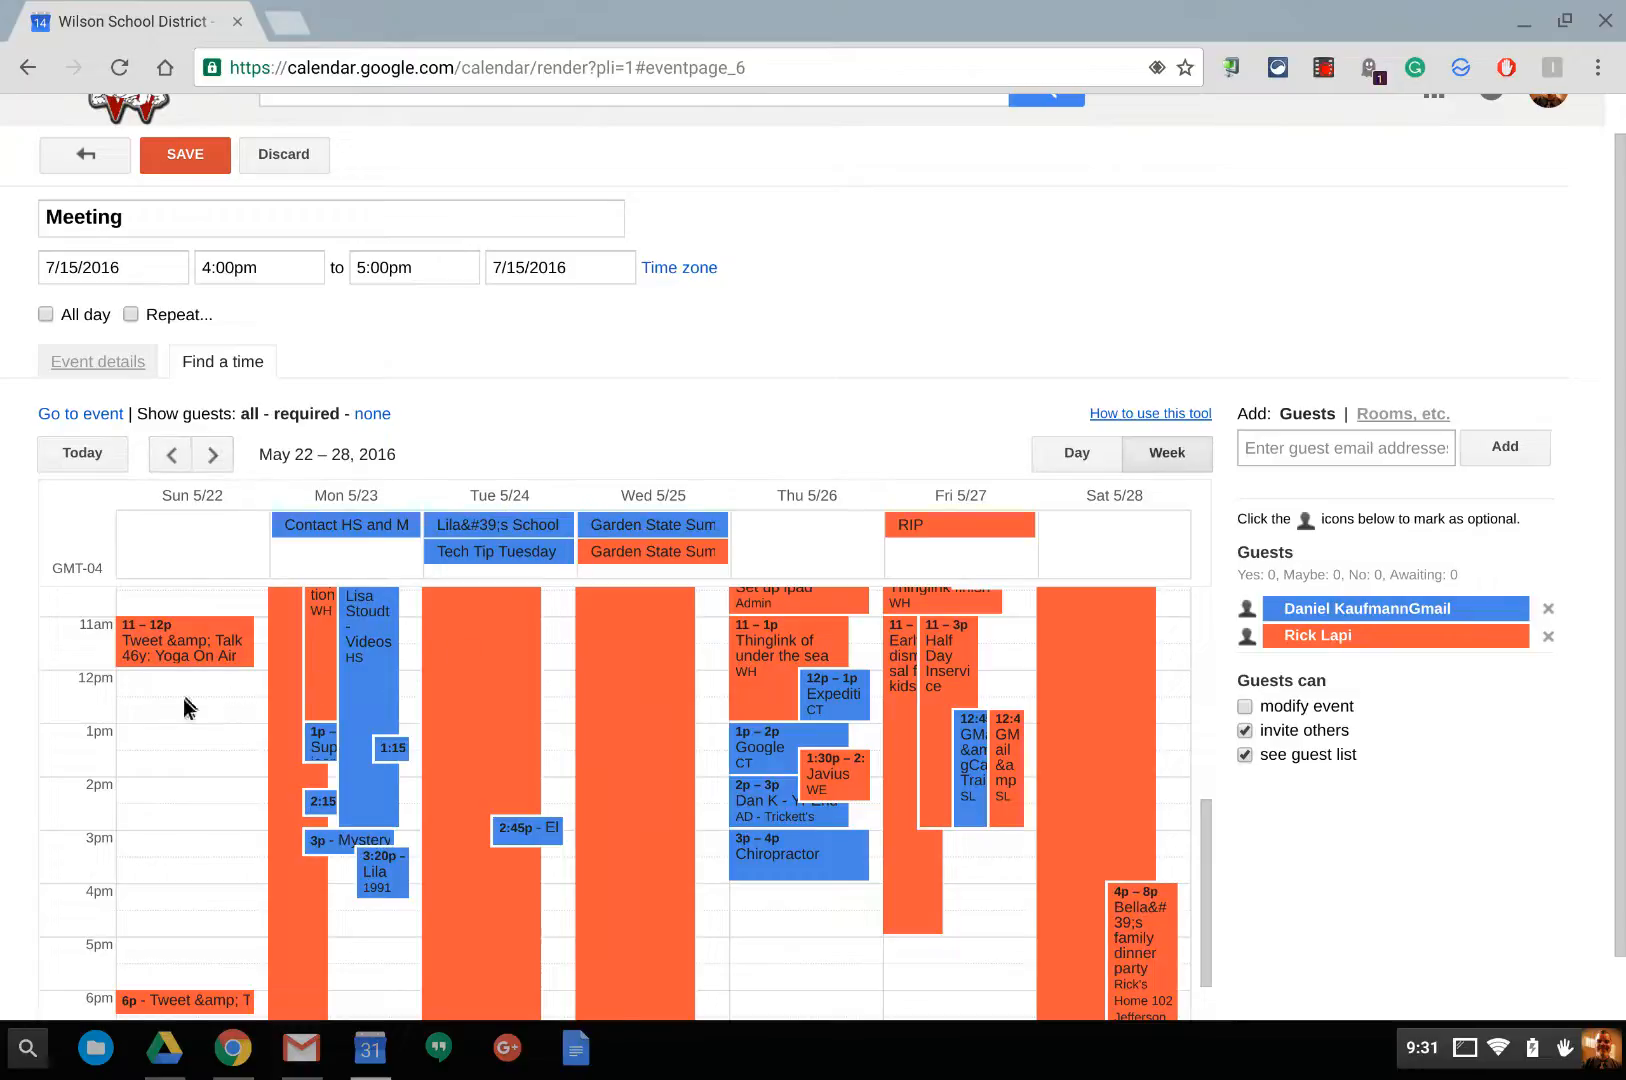
Compare the guests' appointments in day view for Friday, May 27, 2016, and move the meeting to the 5:00pm to 6:00pm slot
{"action": "left_click", "coordinate": [1070, 455]}
{"action": "scroll", "coordinate": [354, 630], "scroll_direction": "up", "scroll_amount": 2}
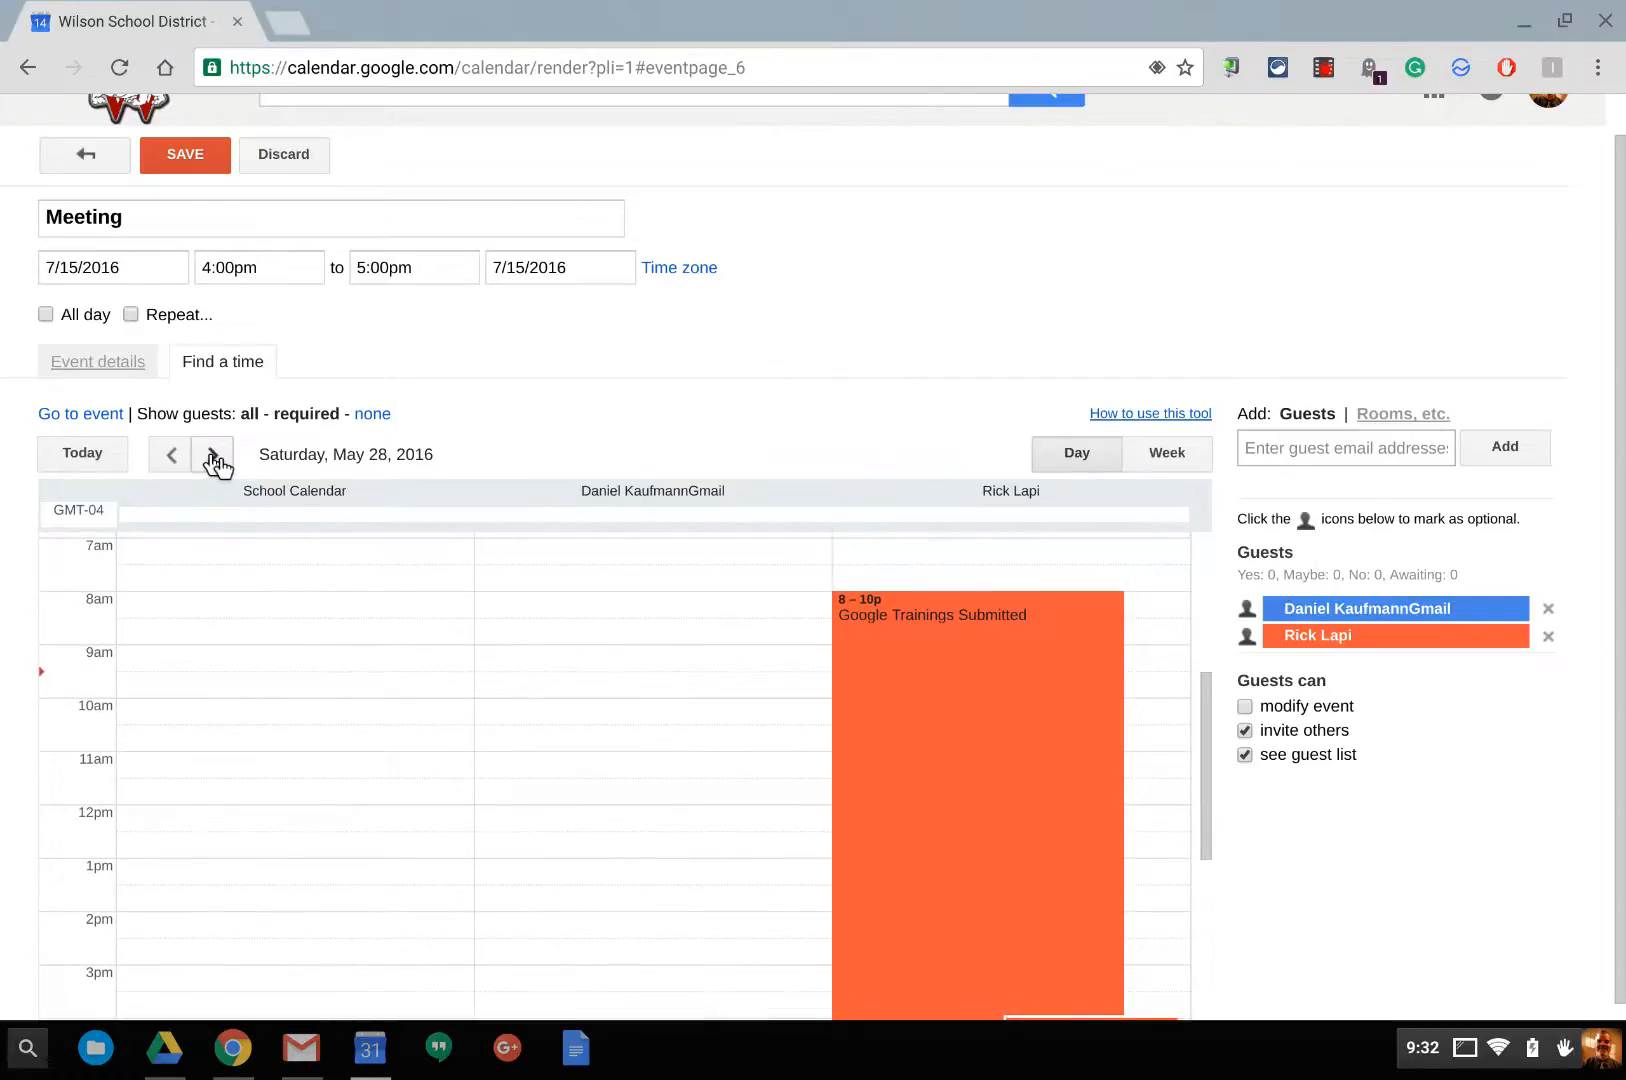
{"action": "left_click", "coordinate": [172, 456]}
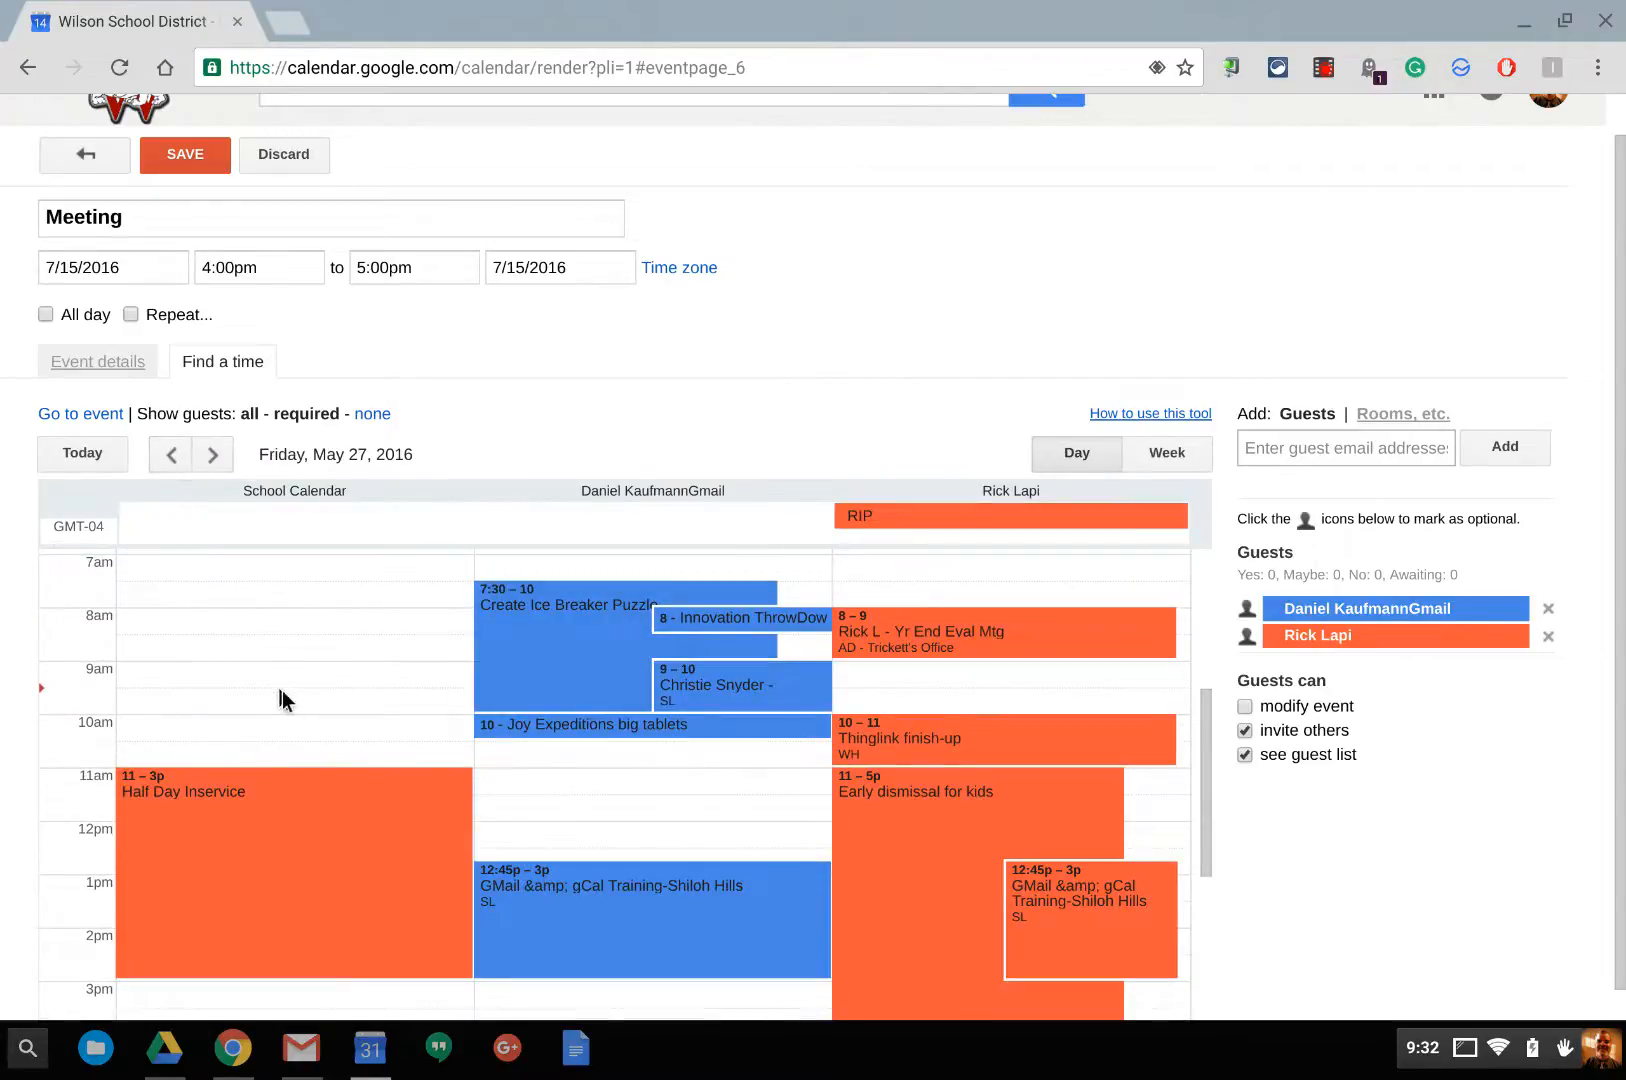
{"action": "scroll", "coordinate": [282, 690], "scroll_direction": "down", "scroll_amount": 2}
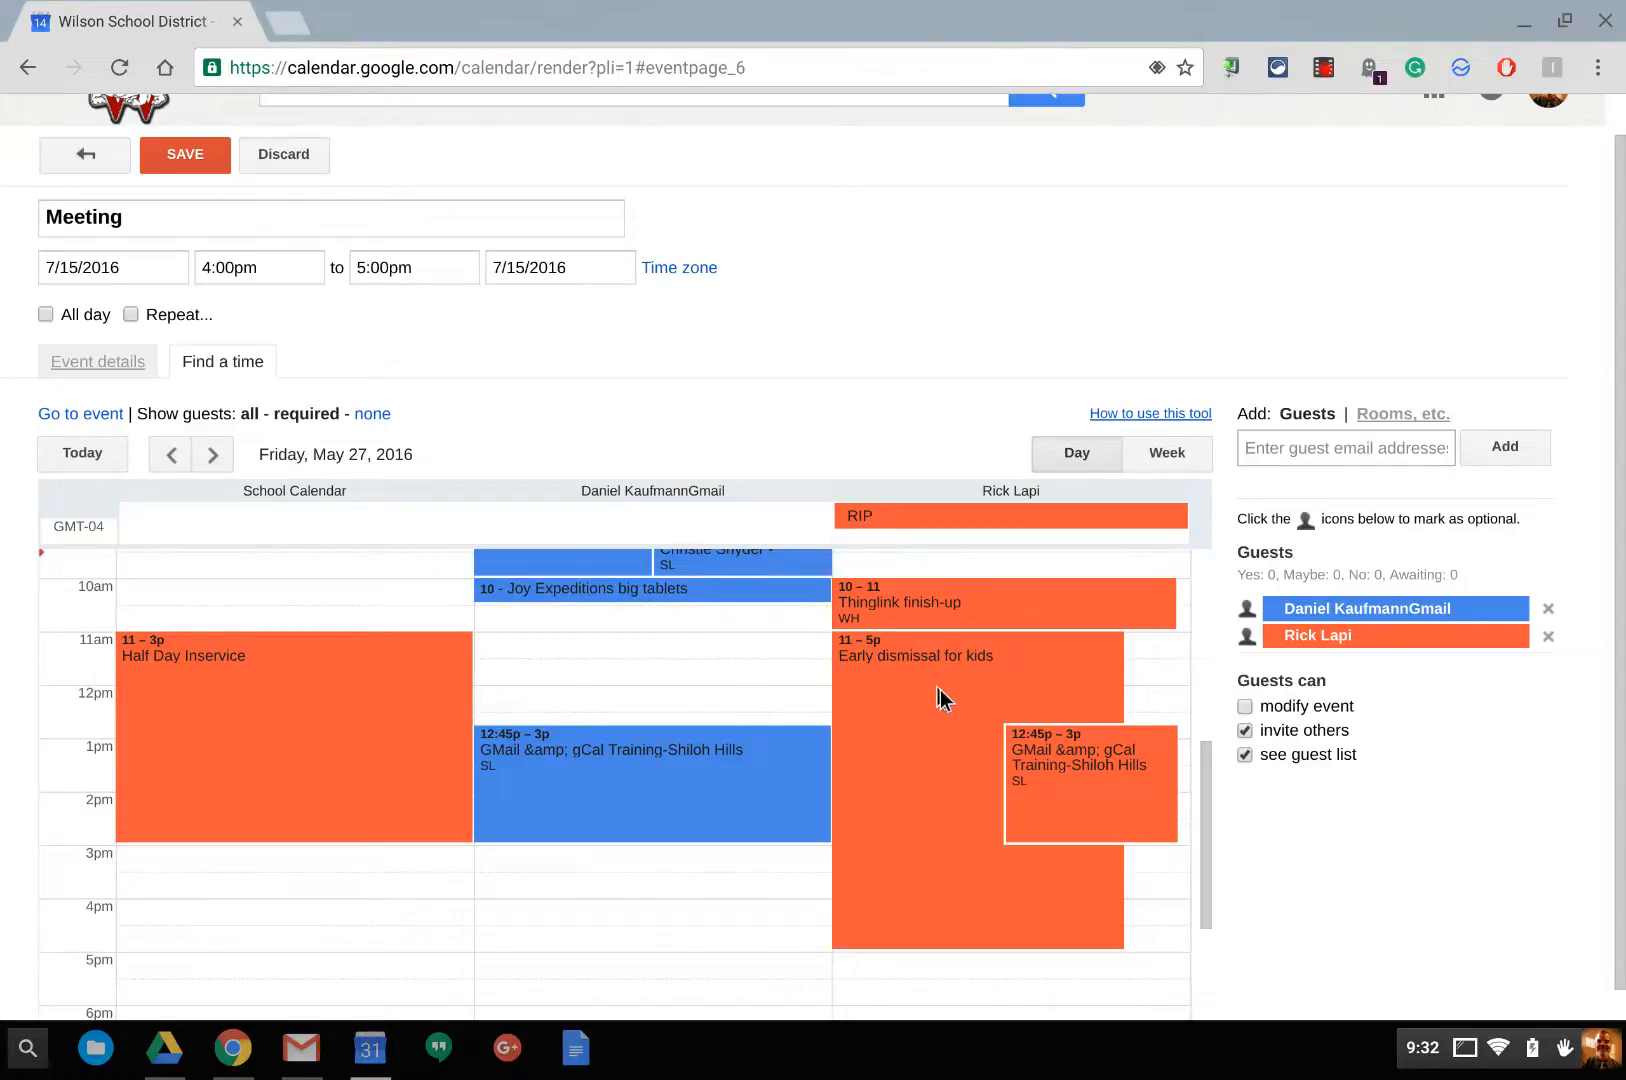
{"action": "mouse_move", "coordinate": [889, 710]}
{"action": "scroll", "coordinate": [889, 710], "scroll_direction": "down", "scroll_amount": 3}
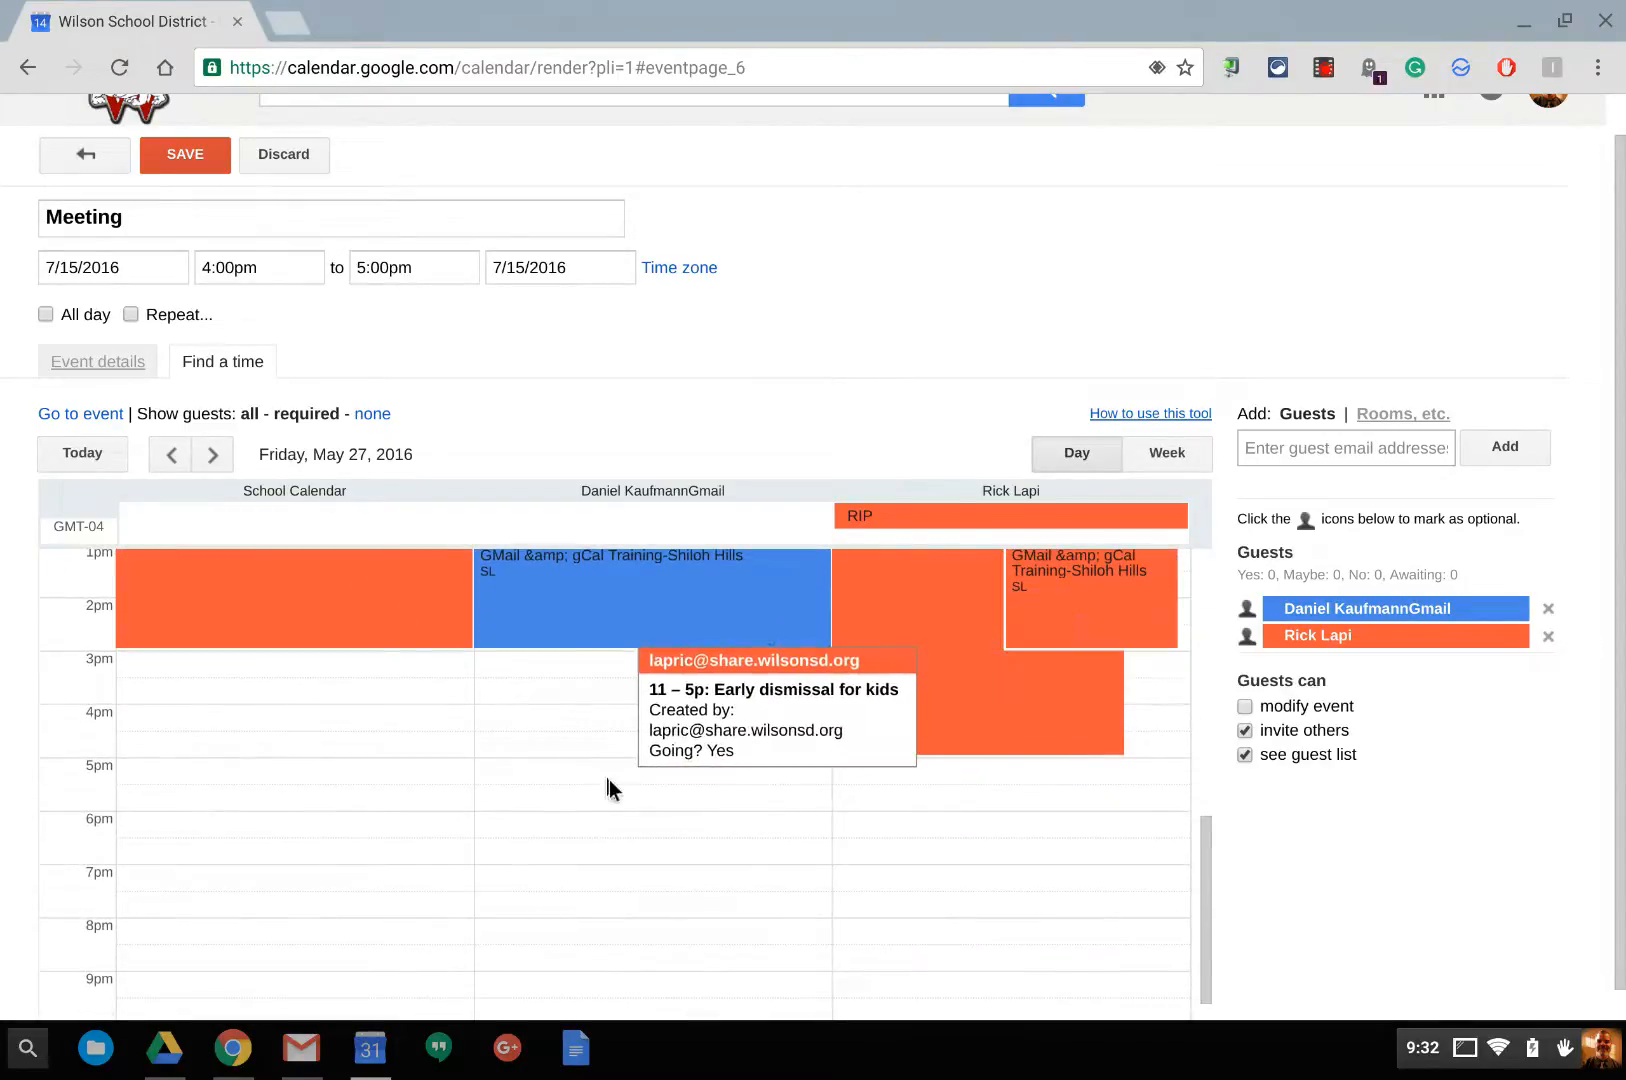
{"action": "scroll", "coordinate": [610, 784], "scroll_direction": "up", "scroll_amount": 7}
{"action": "mouse_move", "coordinate": [553, 800]}
{"action": "scroll", "coordinate": [553, 800], "scroll_direction": "down", "scroll_amount": 6}
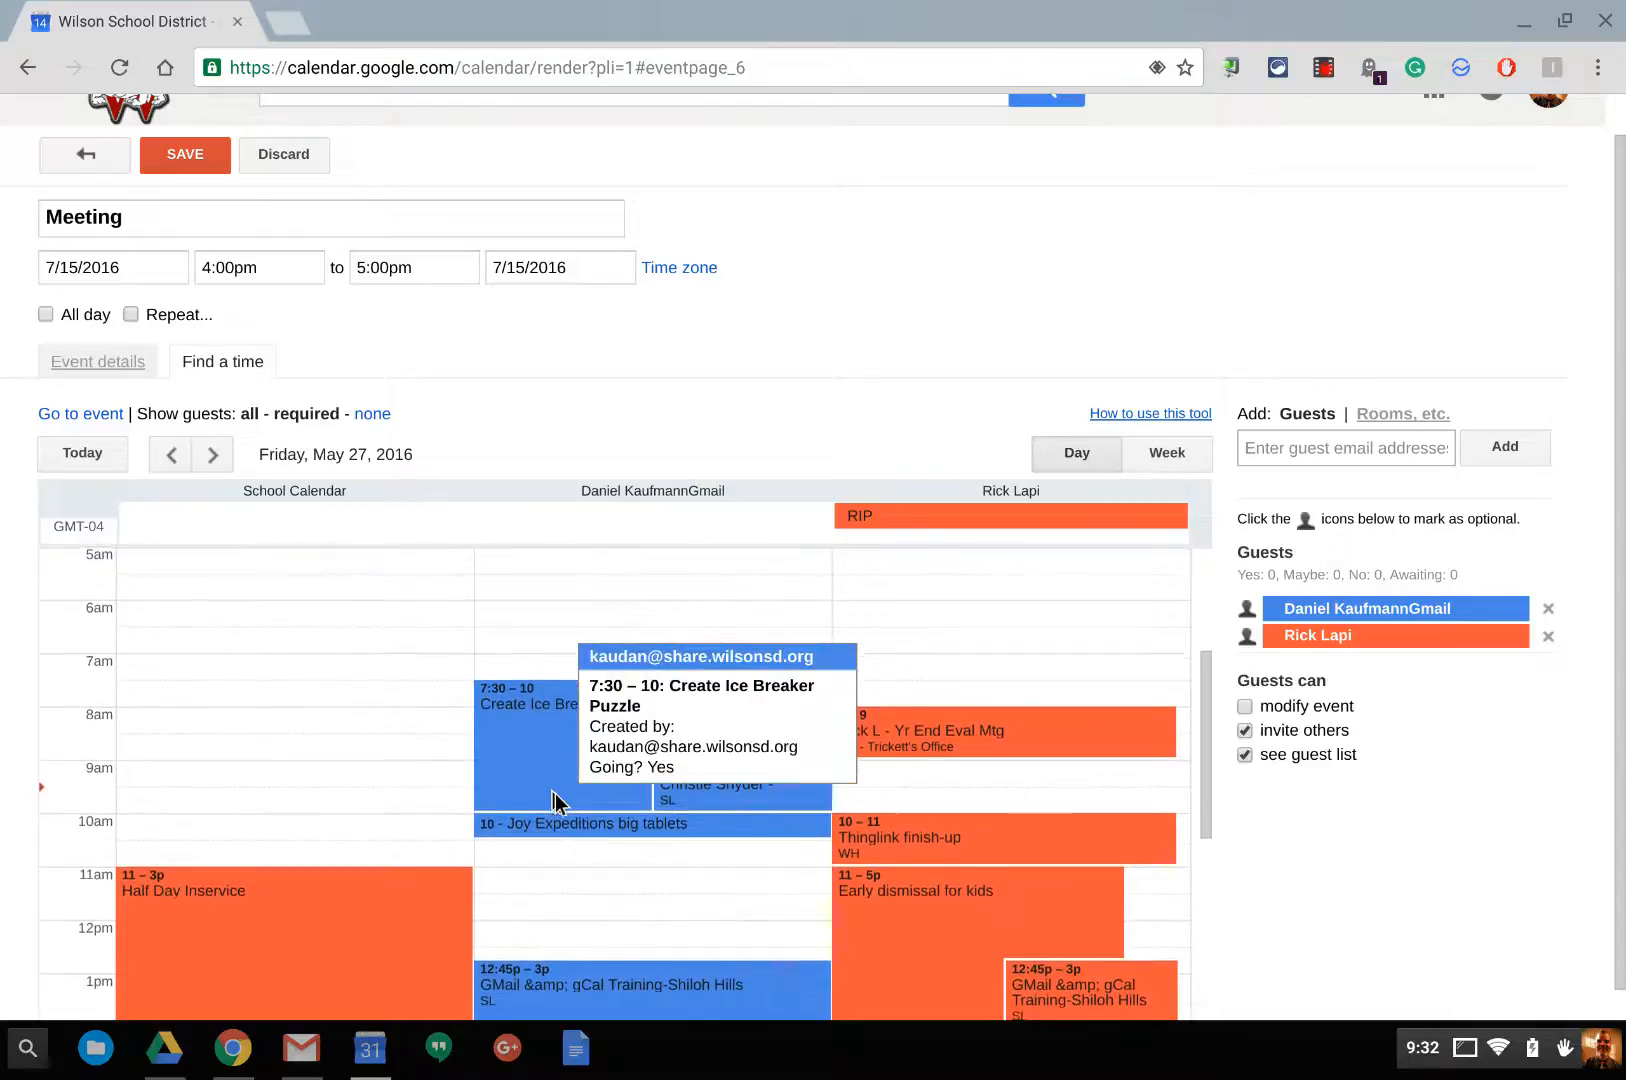
{"action": "left_click", "coordinate": [405, 852]}
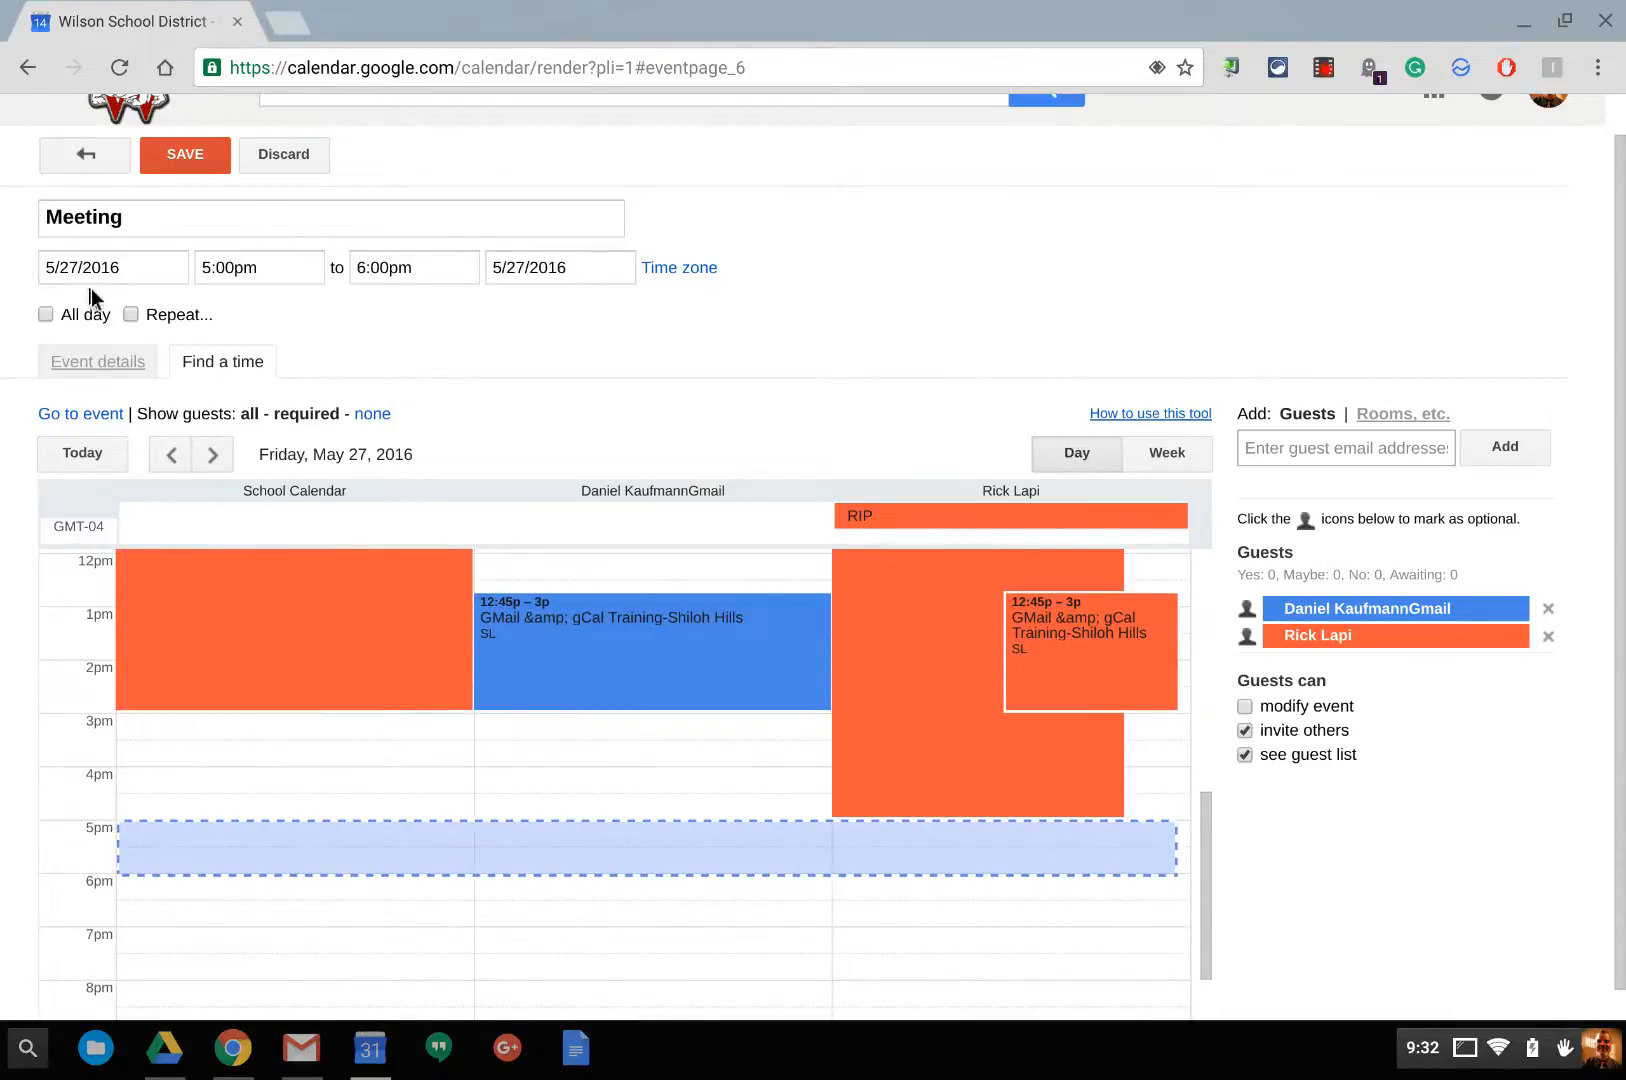
Browse the guests' daily schedules forward to Friday, Jun 3, 2016, and examine the morning appointments
{"action": "left_click", "coordinate": [212, 455]}
{"action": "left_click", "coordinate": [212, 455]}
{"action": "left_click", "coordinate": [212, 455]}
{"action": "left_click", "coordinate": [212, 455]}
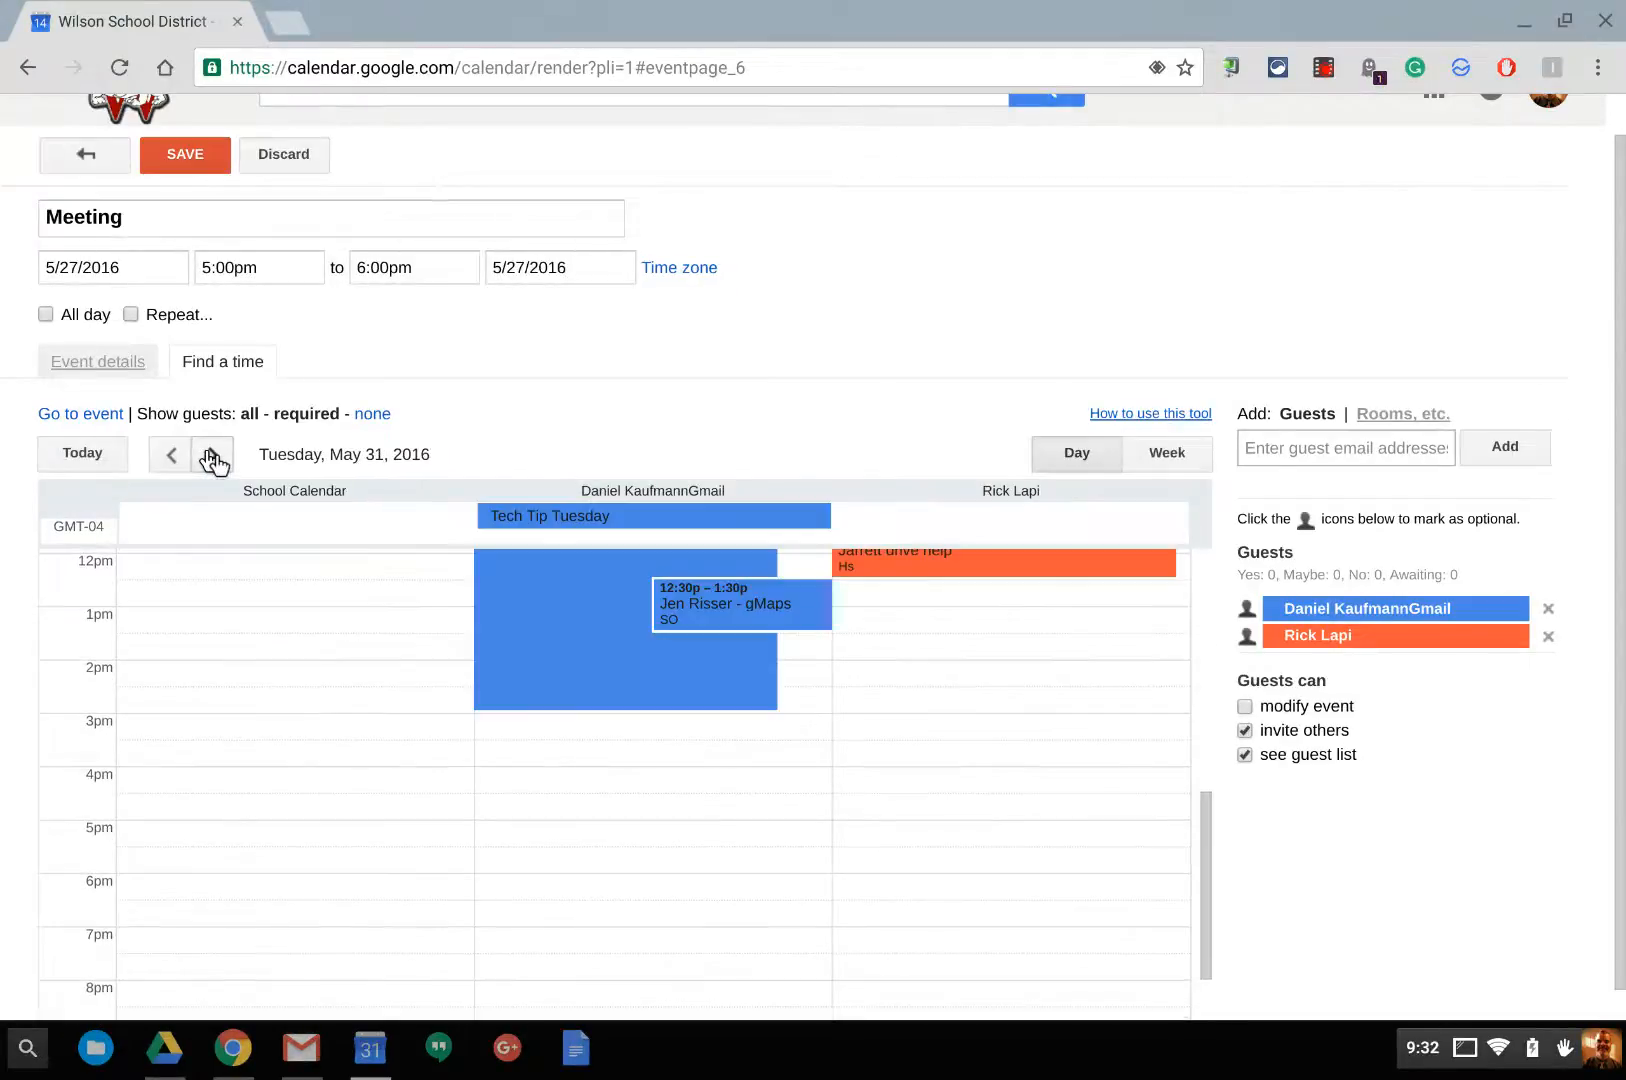
{"action": "left_click", "coordinate": [212, 455]}
{"action": "left_click", "coordinate": [212, 455]}
{"action": "left_click", "coordinate": [212, 455]}
{"action": "scroll", "coordinate": [526, 612], "scroll_direction": "up", "scroll_amount": 4}
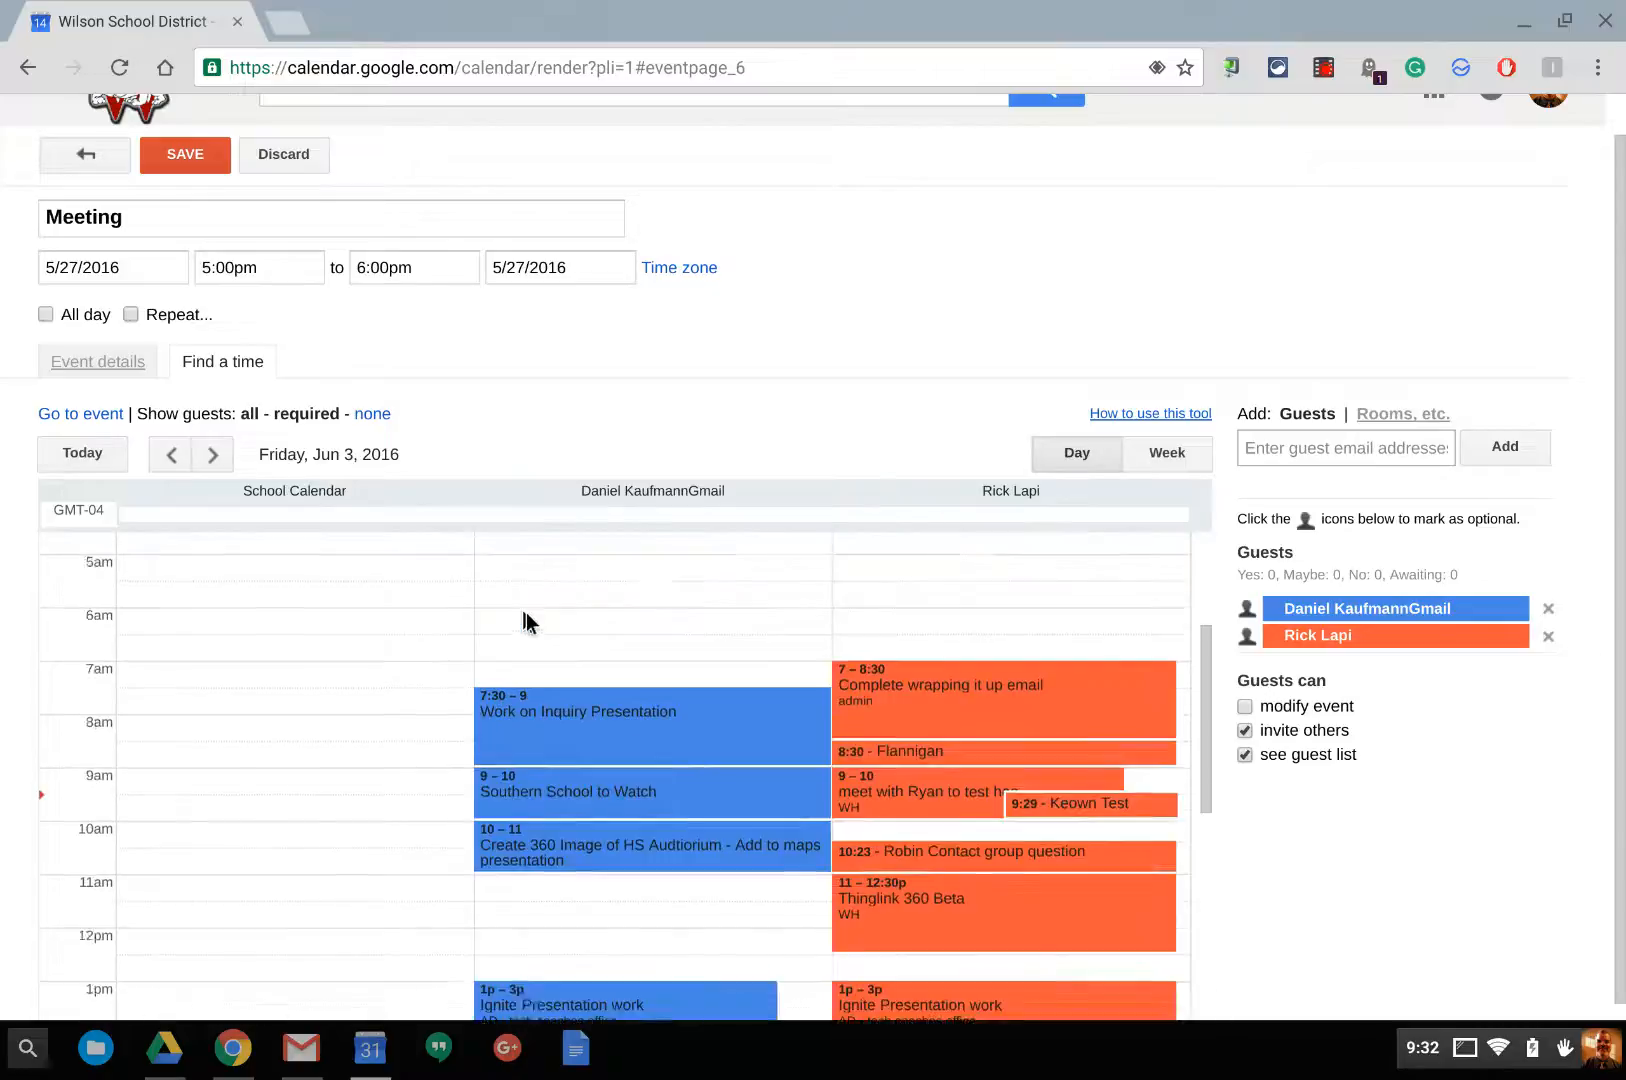
Move the meeting to the 12:30pm to 1:30pm slot on Friday, Jun 3, 2016 in the guests' schedules
{"action": "scroll", "coordinate": [526, 622], "scroll_direction": "down", "scroll_amount": 3}
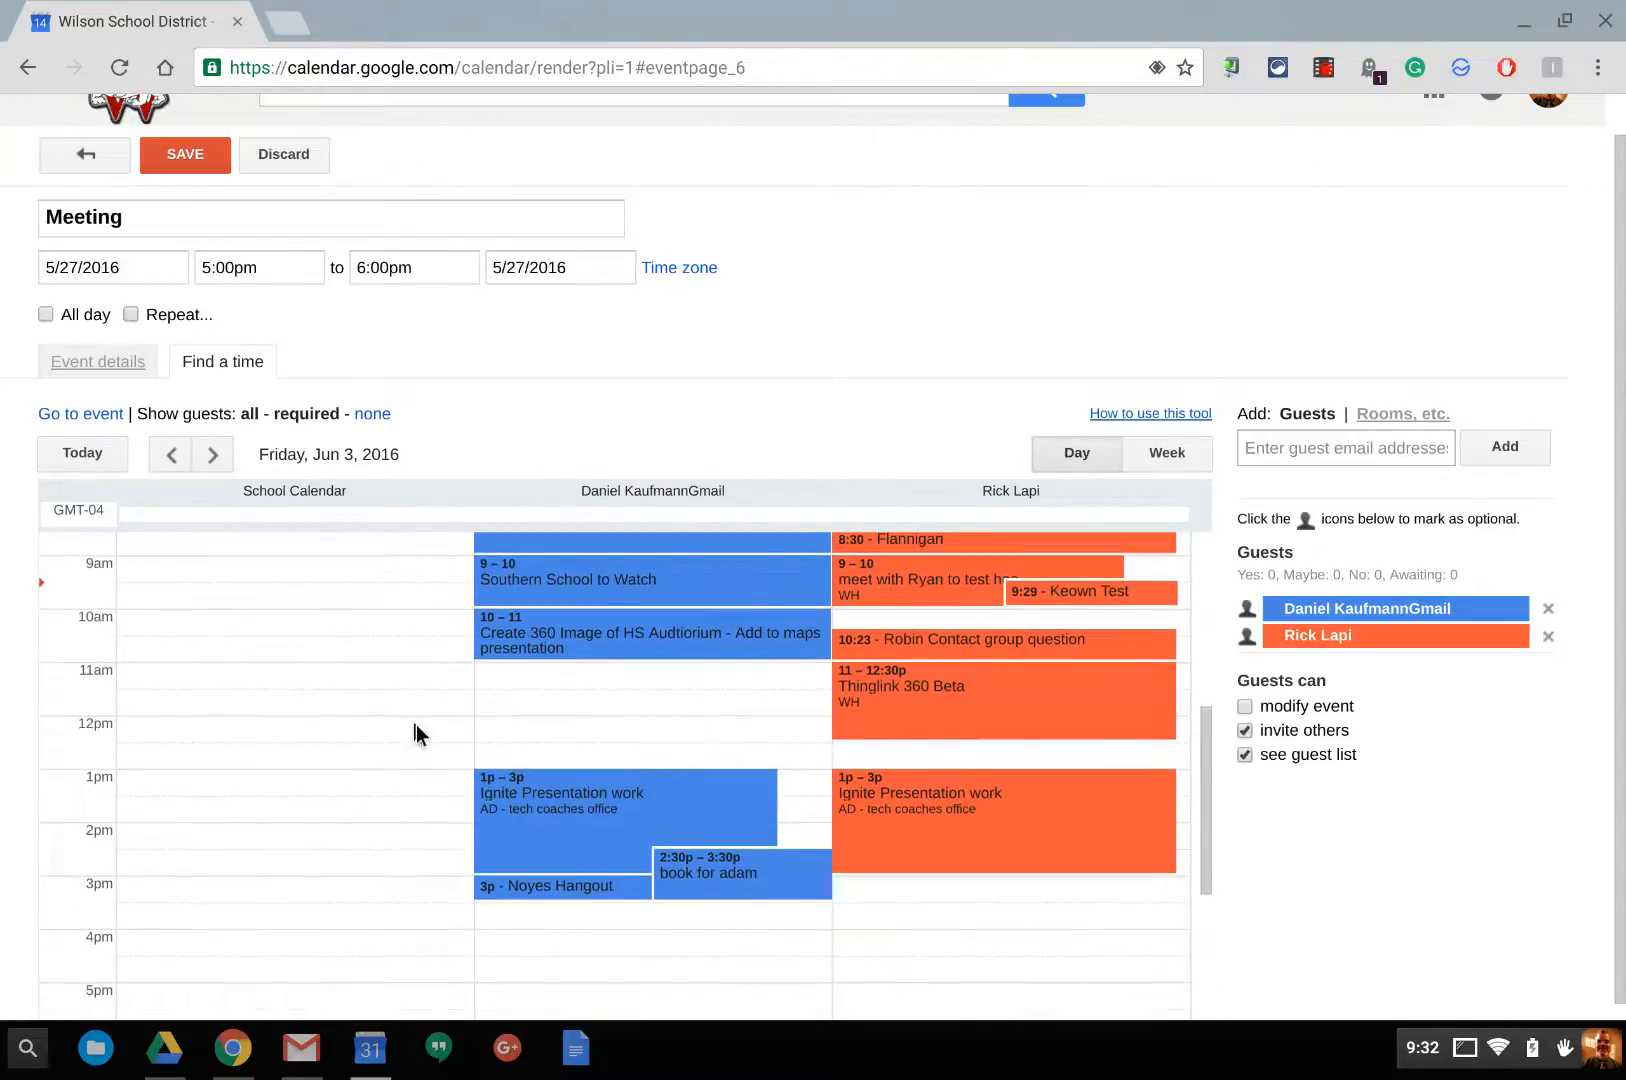
{"action": "left_click", "coordinate": [388, 754]}
{"action": "mouse_move", "coordinate": [535, 782]}
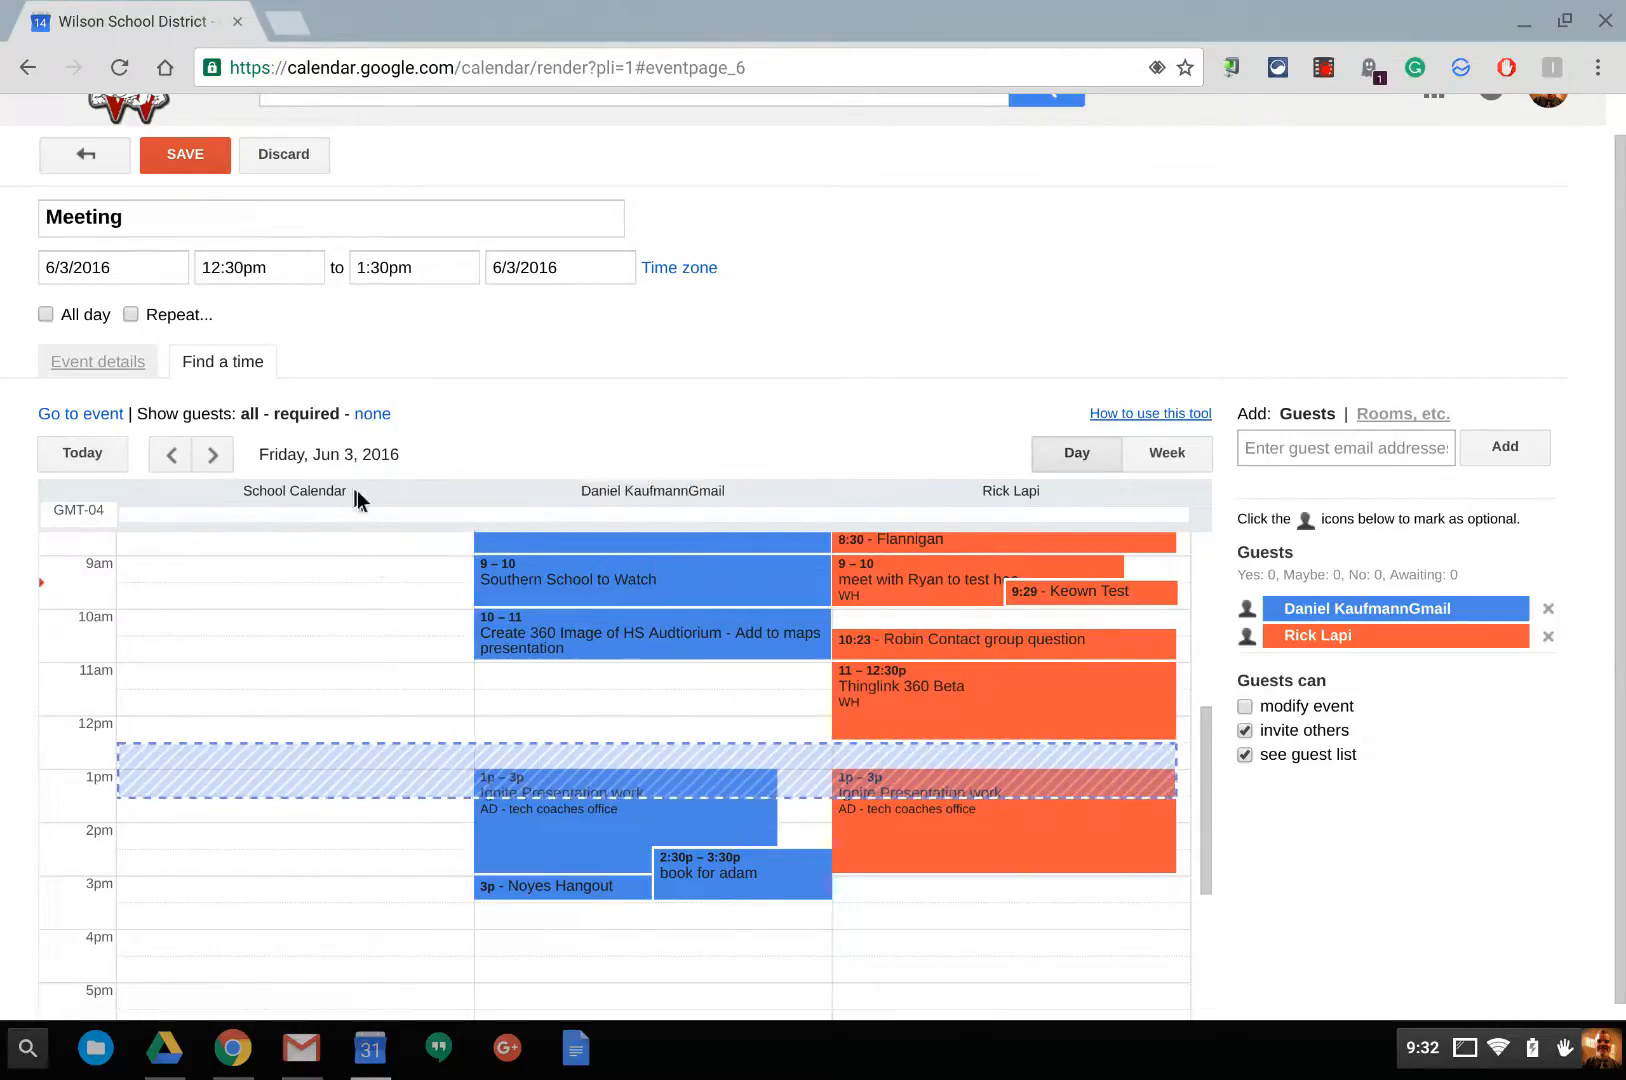
Return to the event details and set the meeting's date to July 14, 2016
{"action": "left_click", "coordinate": [110, 364]}
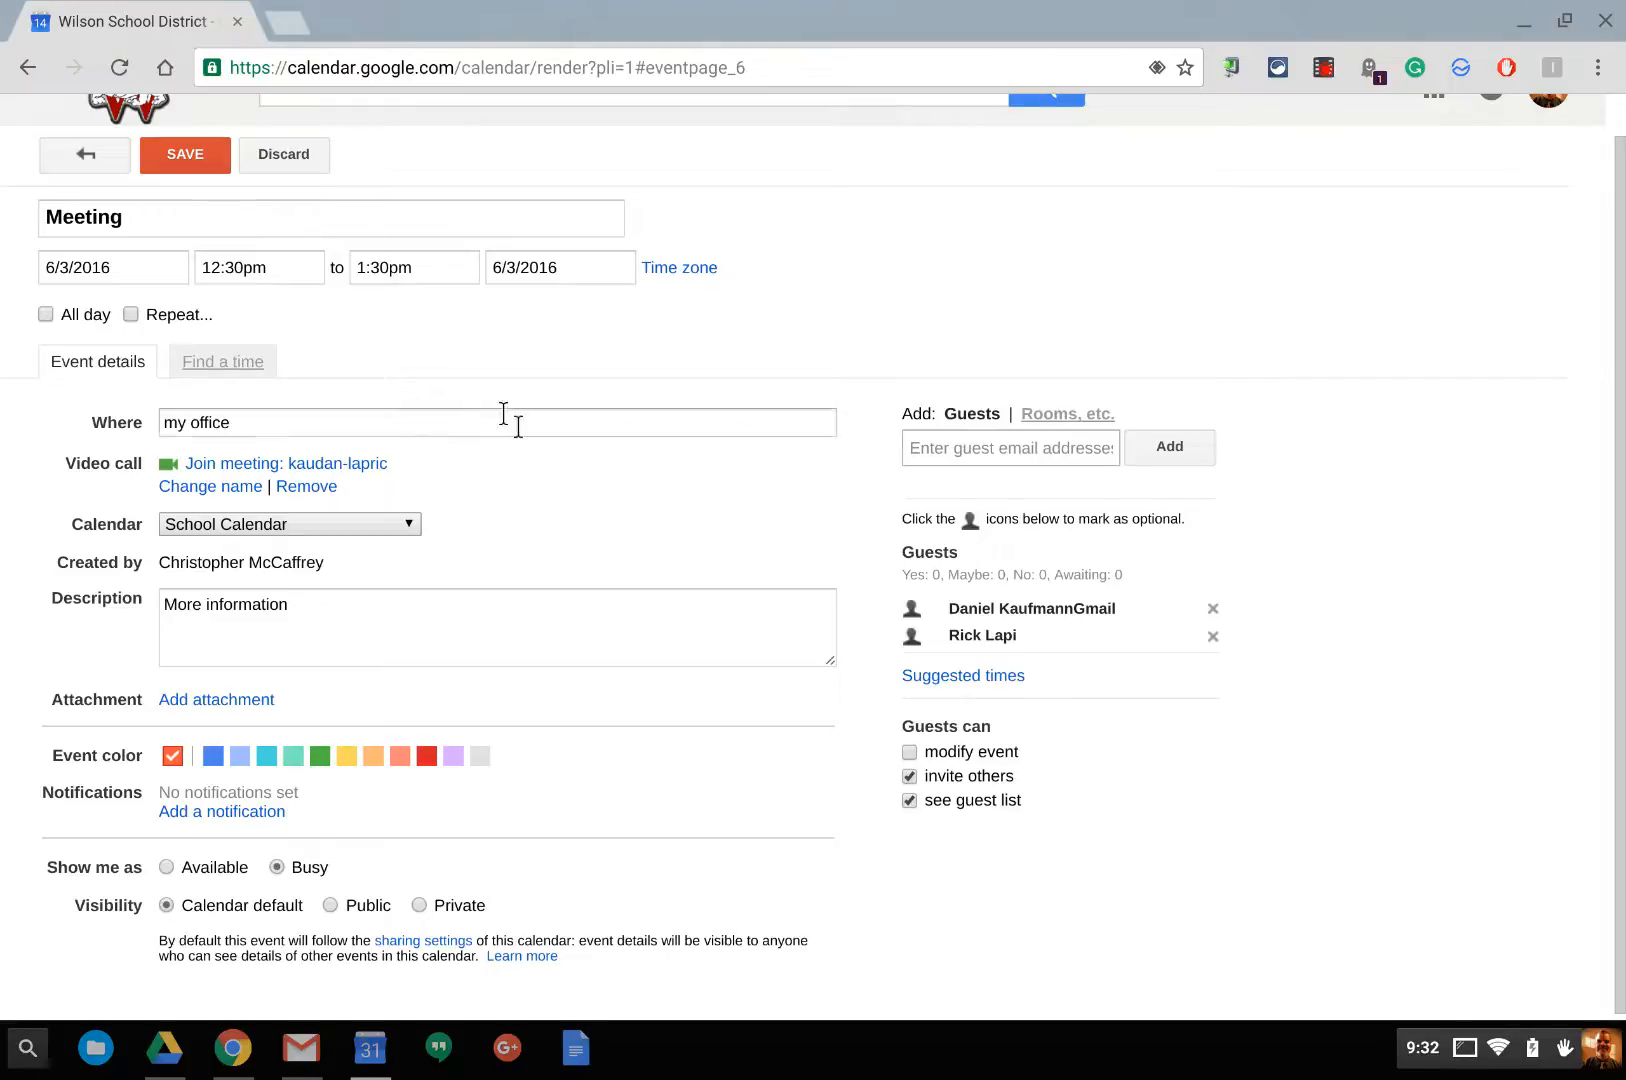
{"action": "left_click", "coordinate": [70, 268]}
{"action": "left_click", "coordinate": [222, 298]}
{"action": "left_click", "coordinate": [222, 298]}
{"action": "left_click", "coordinate": [52, 300]}
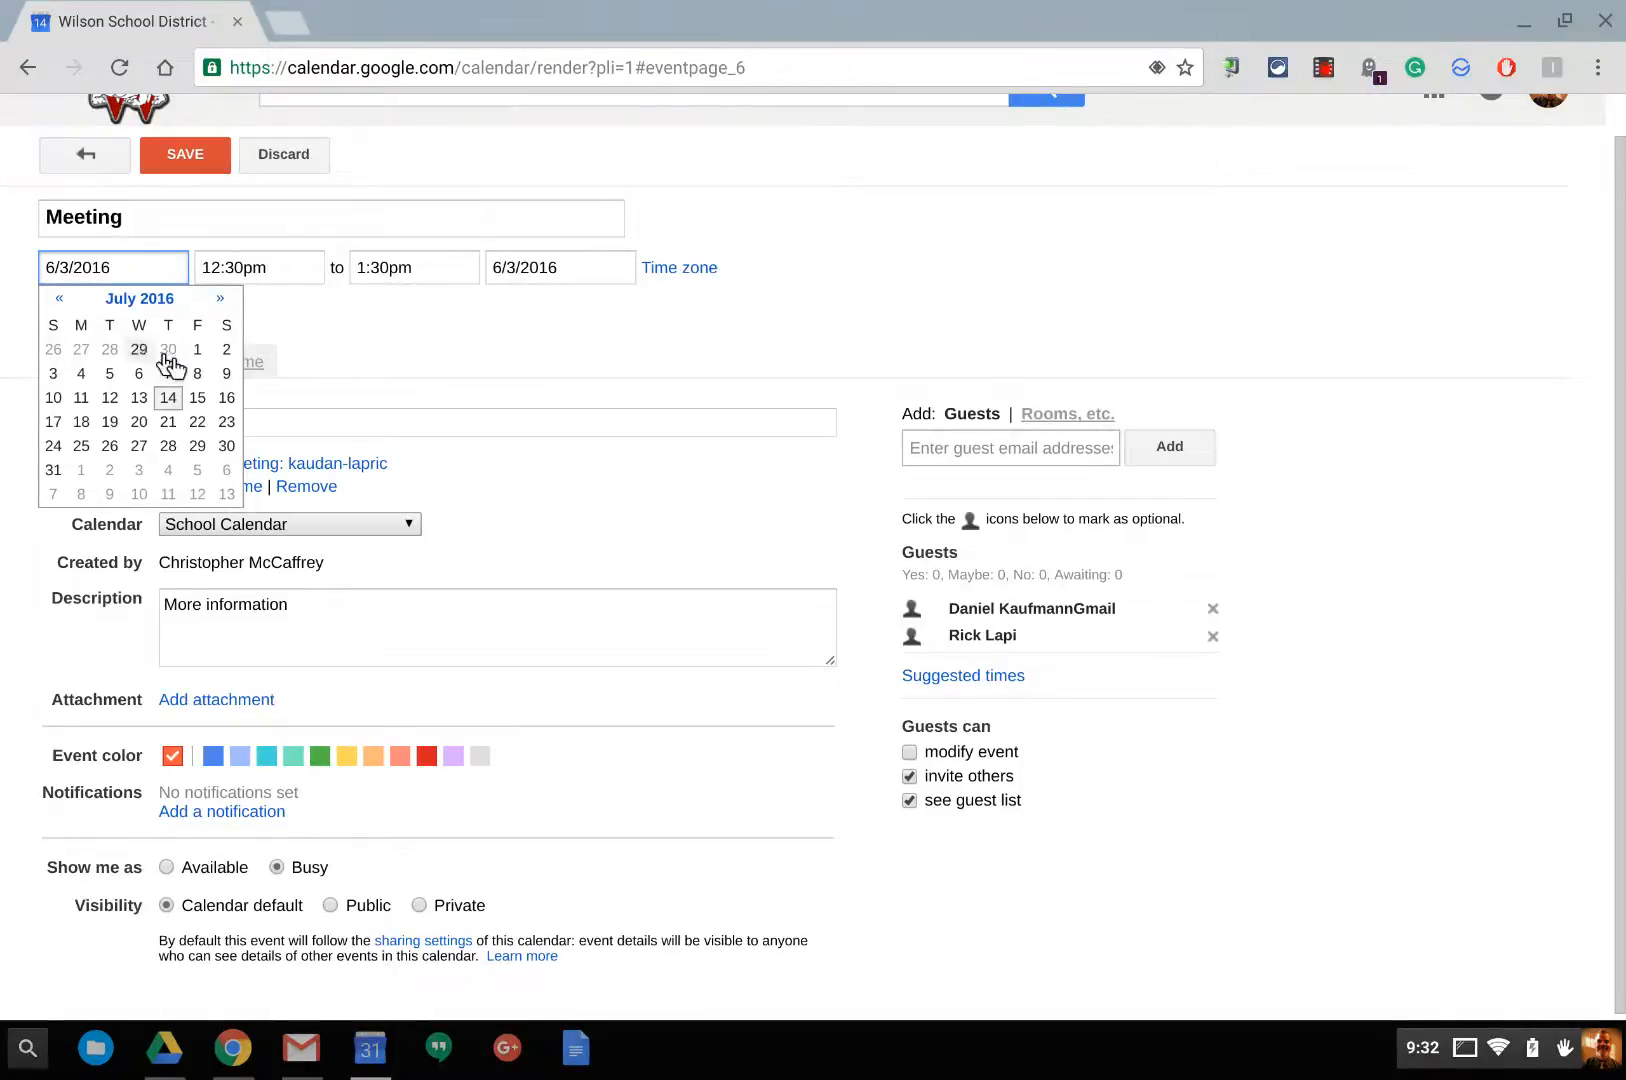
{"action": "left_click", "coordinate": [171, 405]}
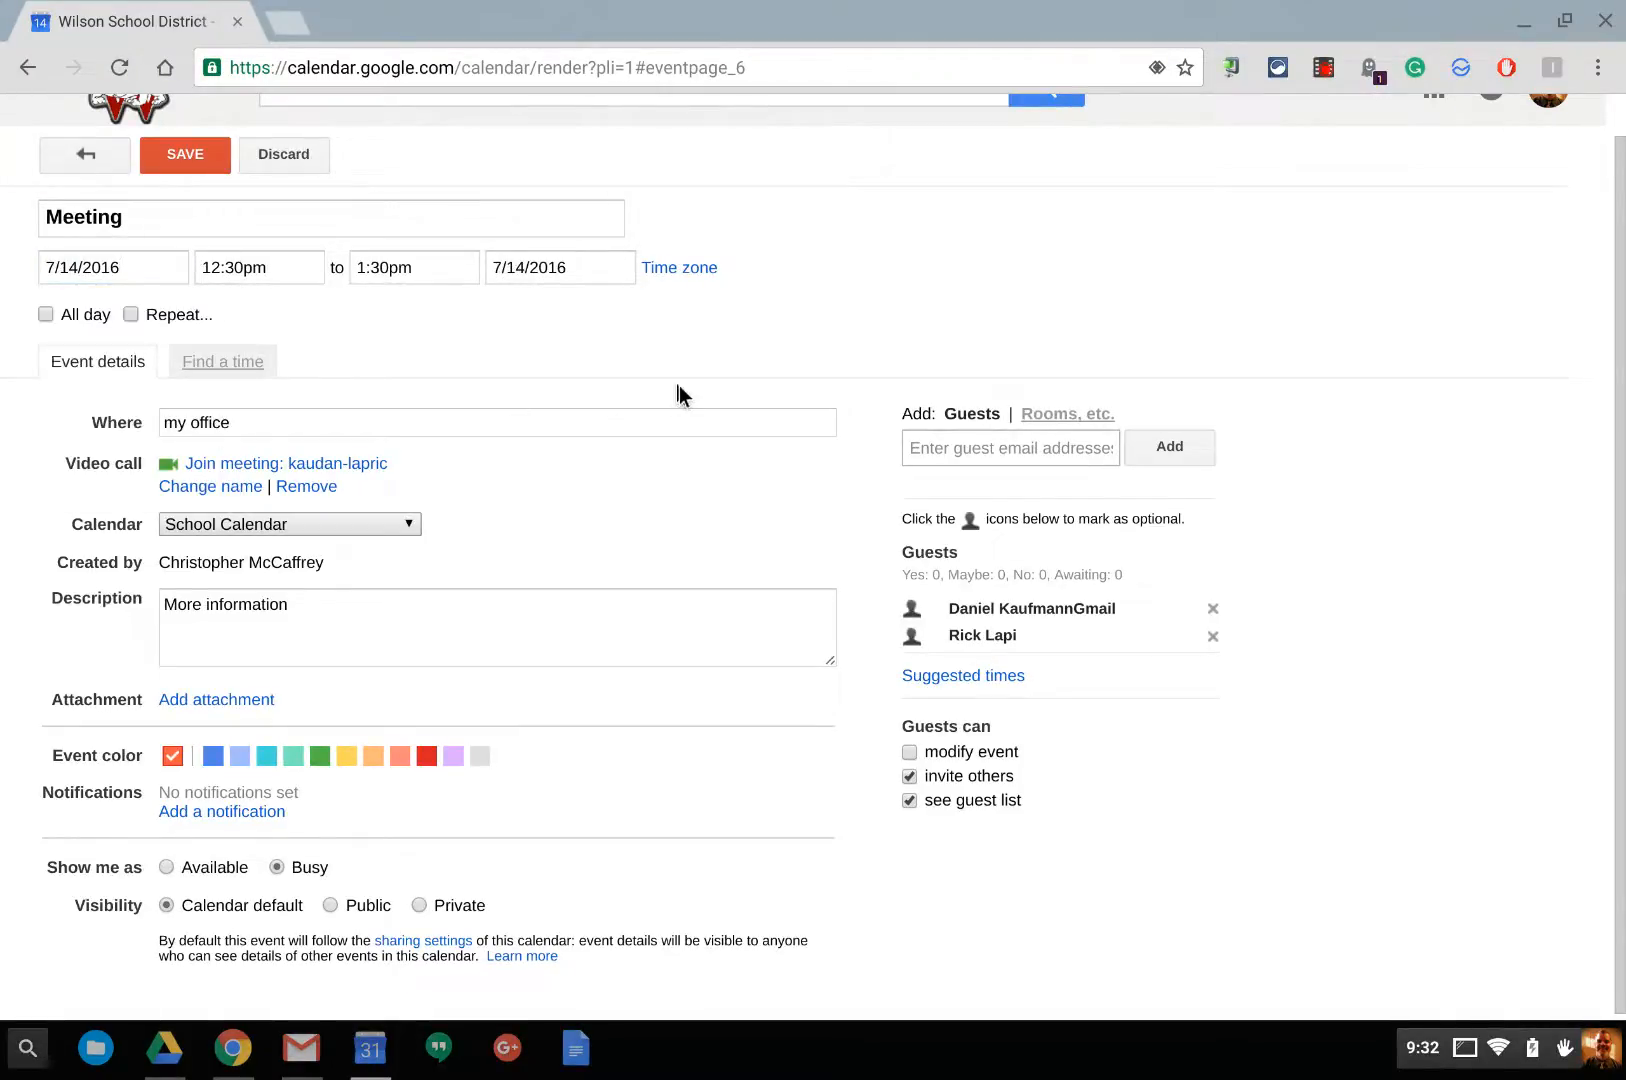
List the bookable rooms, compare all rooms with only the available ones, and add A617 ITEP Lab to the meeting
{"action": "left_click", "coordinate": [962, 458]}
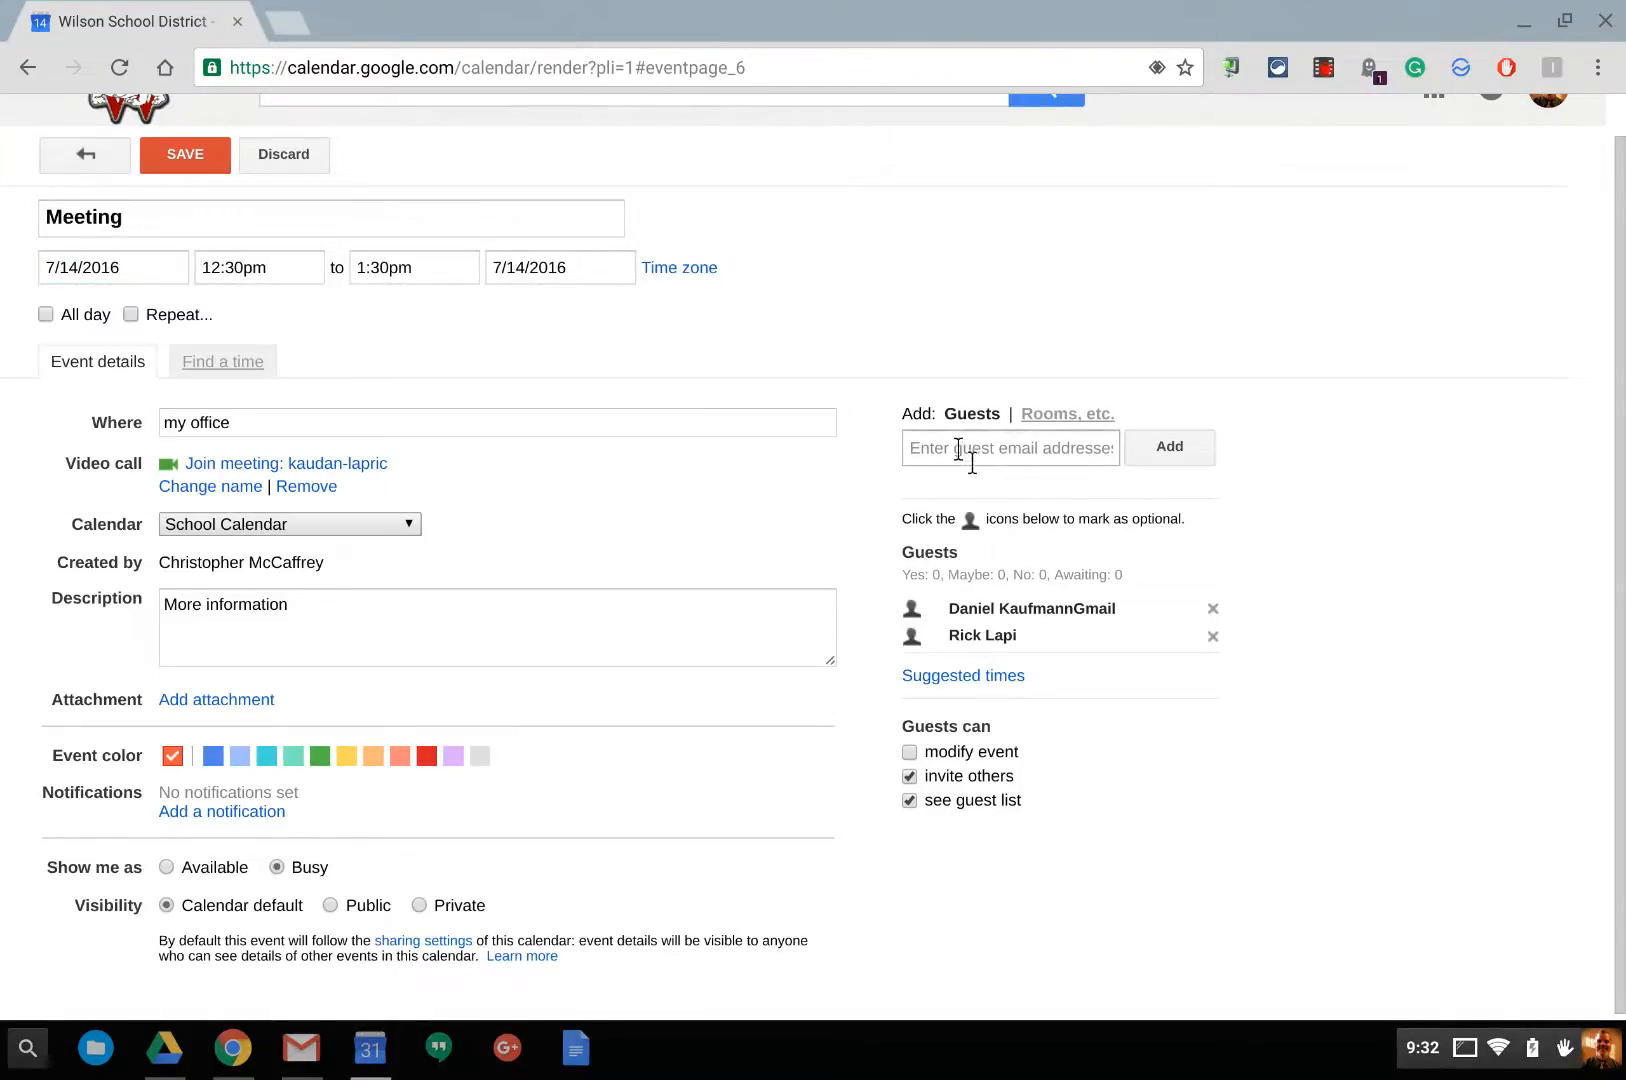
{"action": "left_click", "coordinate": [1070, 414]}
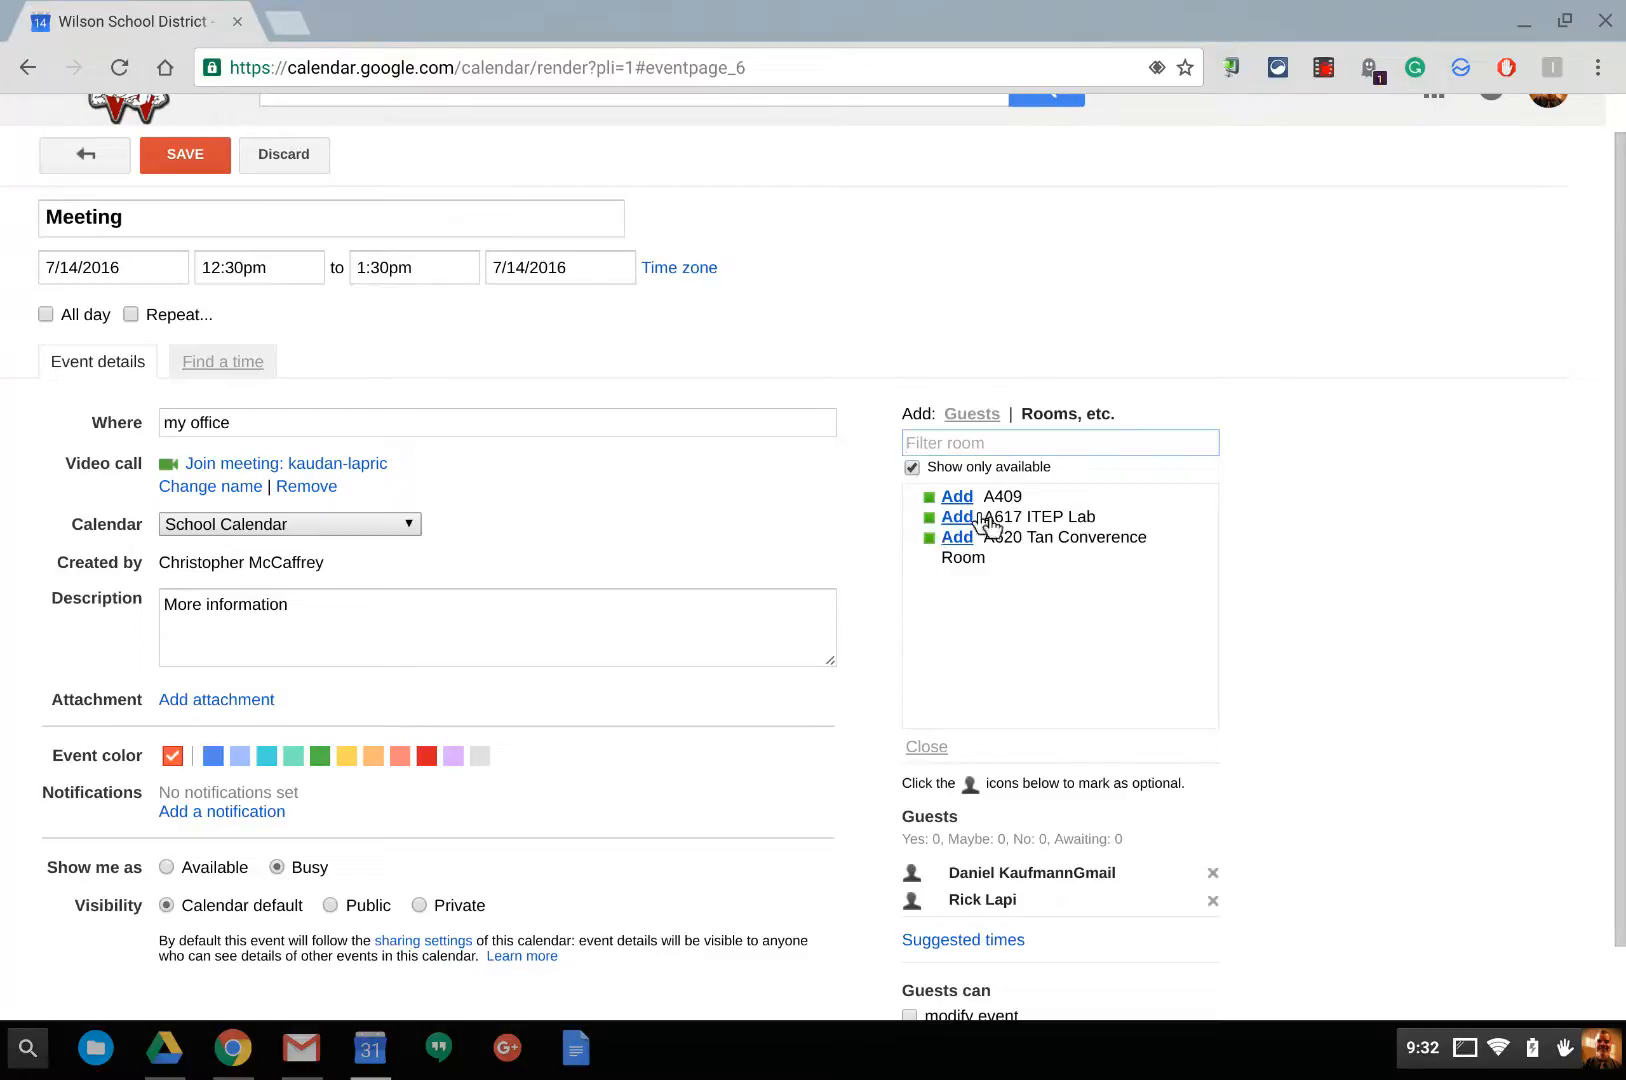
{"action": "left_click", "coordinate": [911, 467]}
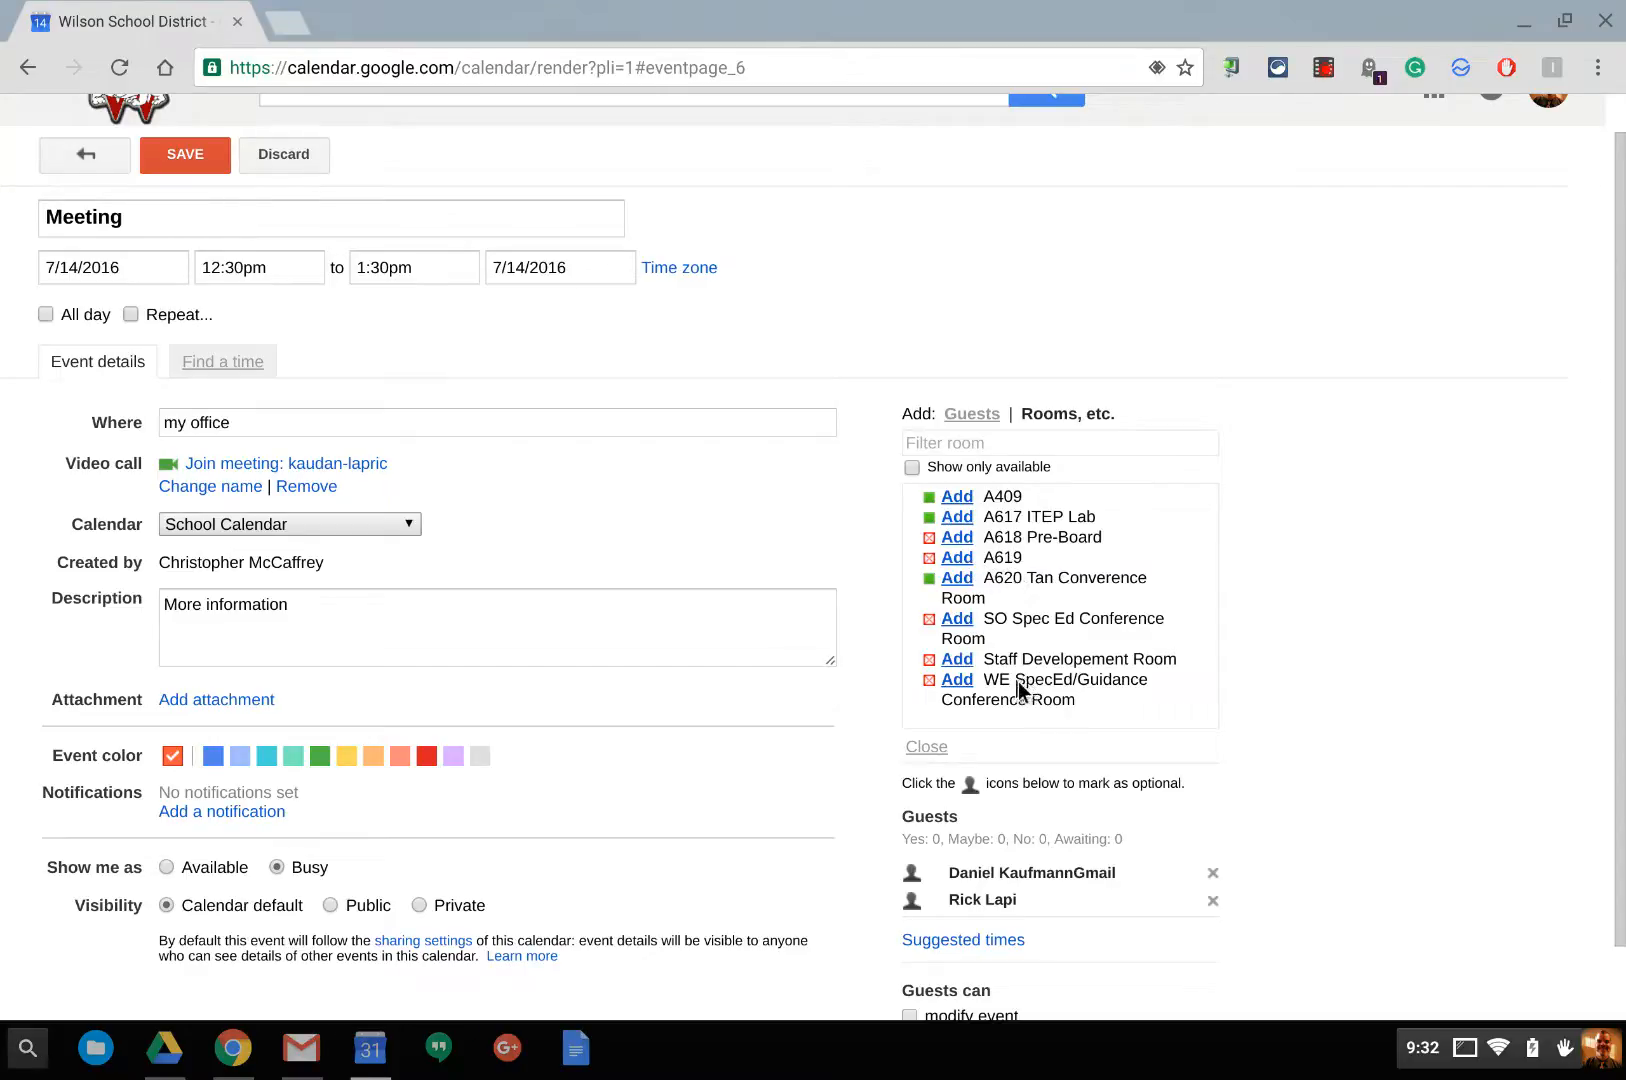
{"action": "left_click", "coordinate": [912, 470]}
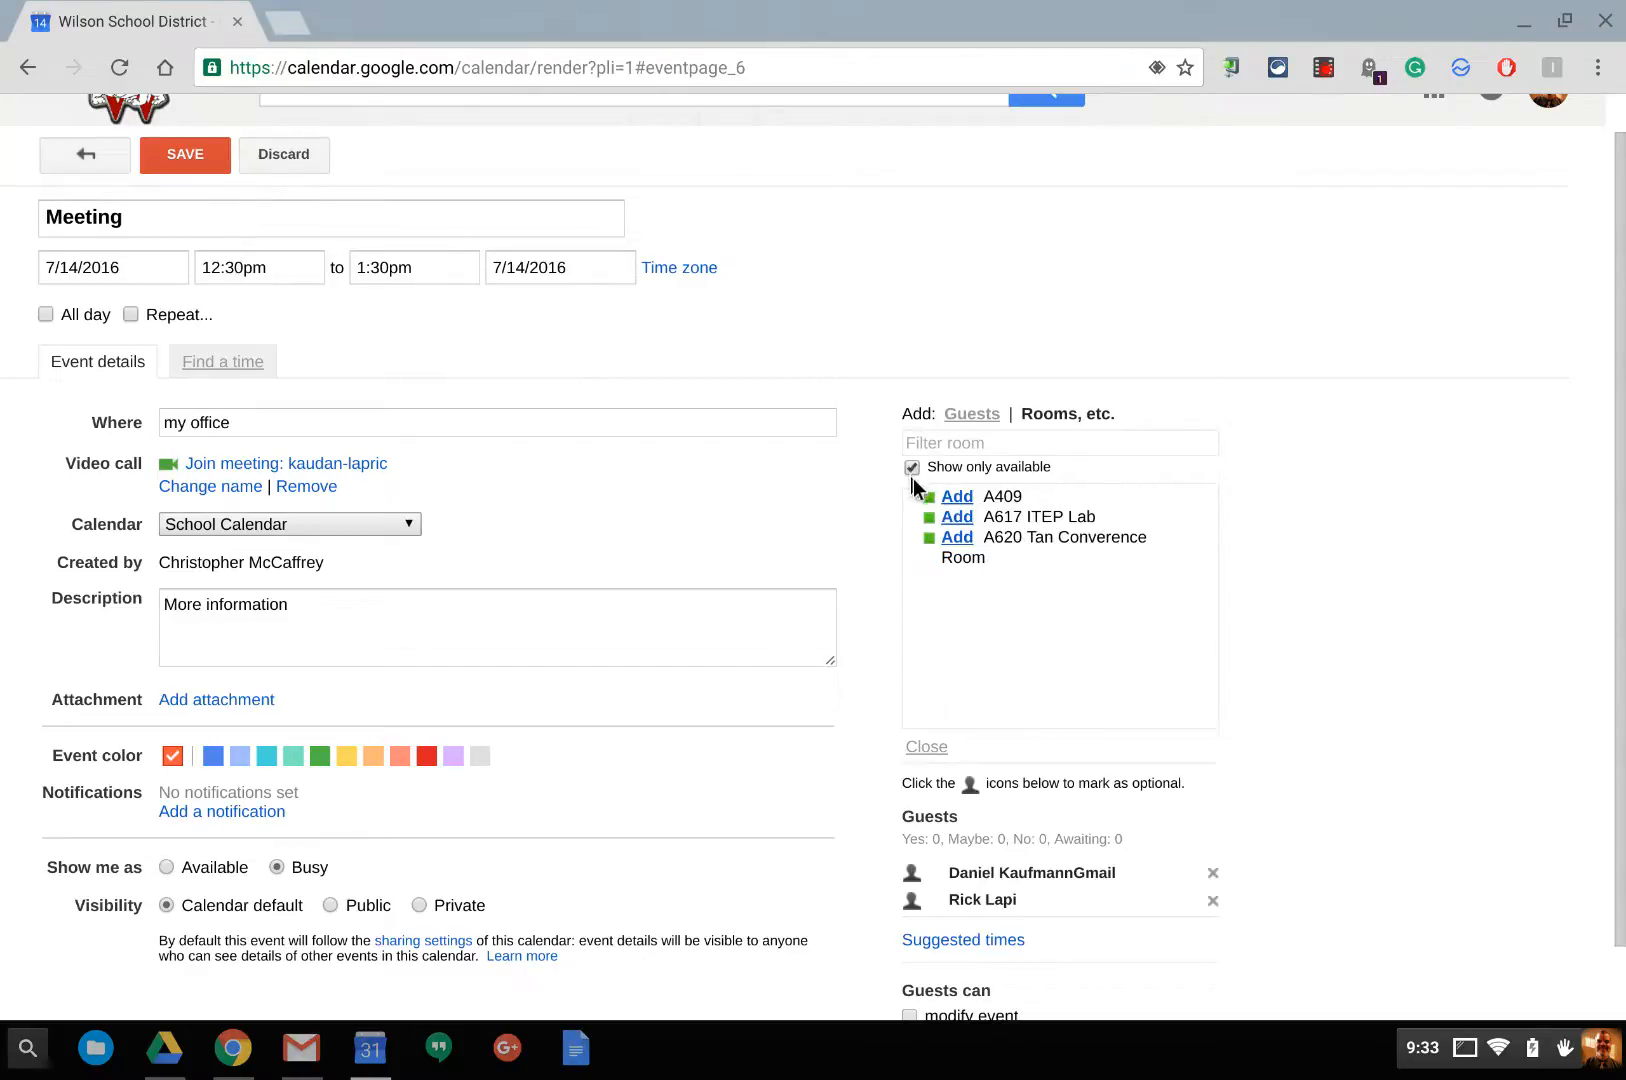
{"action": "left_click", "coordinate": [957, 518]}
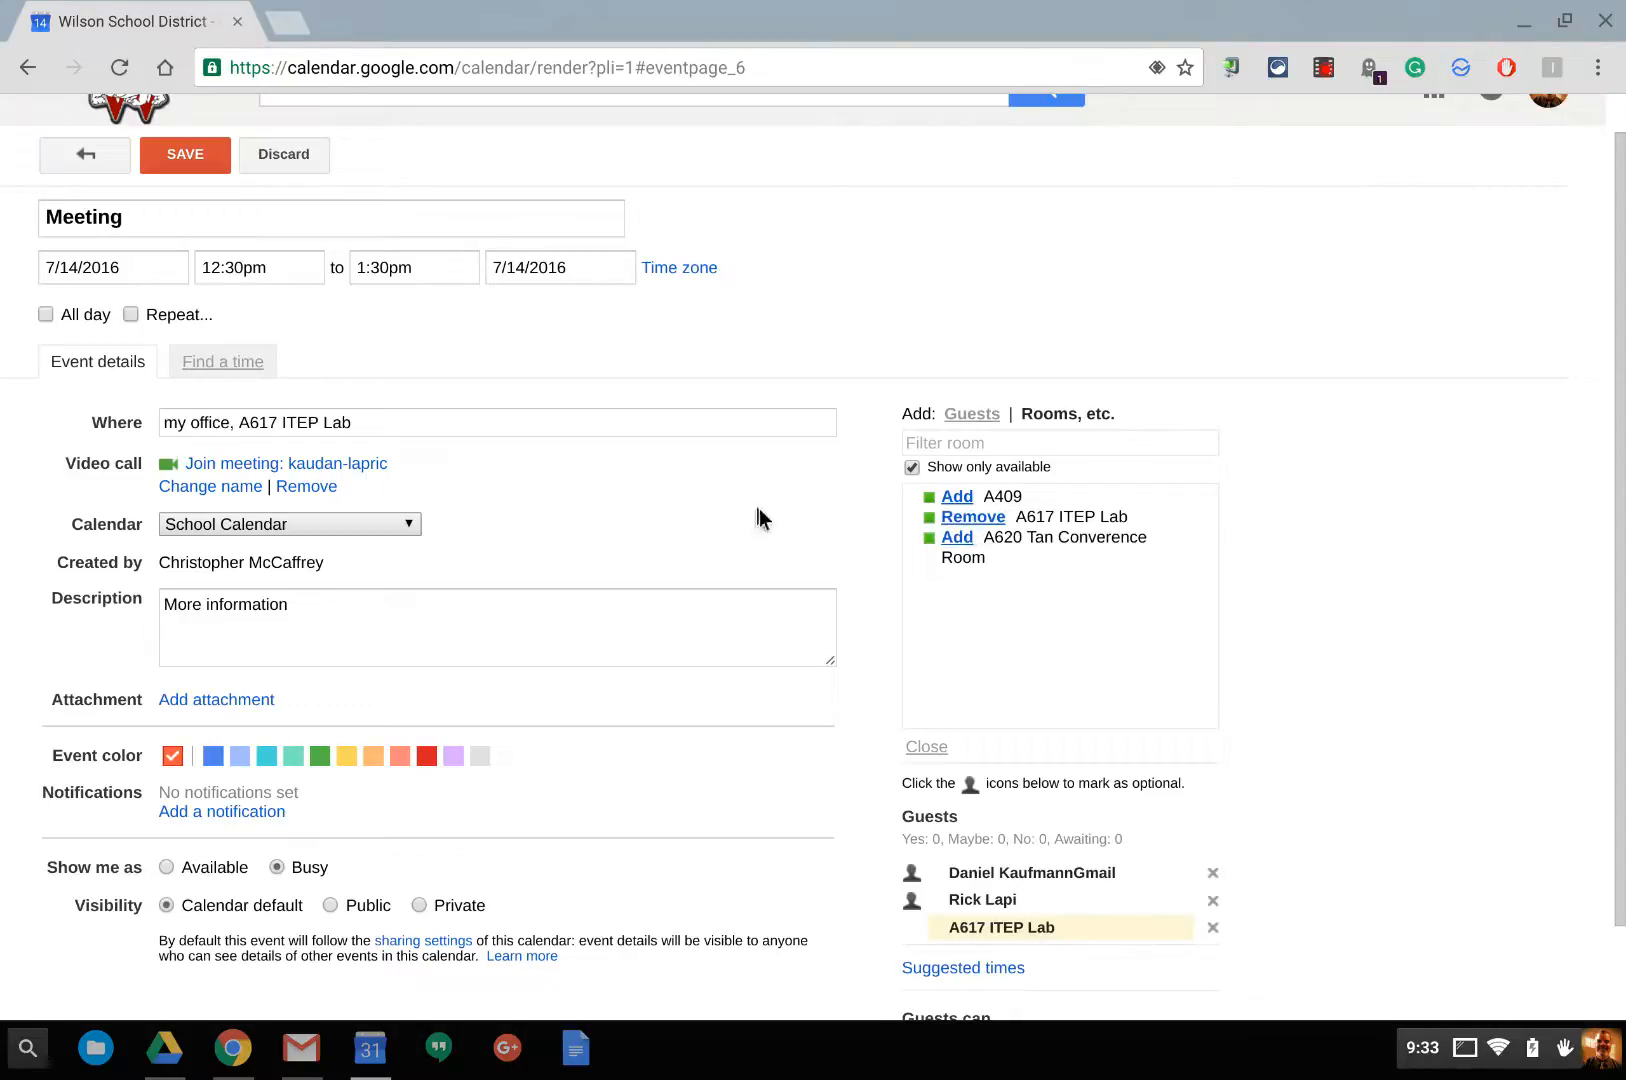
Remove "my office" from the meeting's location so that only A617 ITEP Lab is kept
{"action": "left_click_drag", "start_coordinate": [241, 424], "coordinate": [130, 422]}
{"action": "key", "text": "BackSpace"}
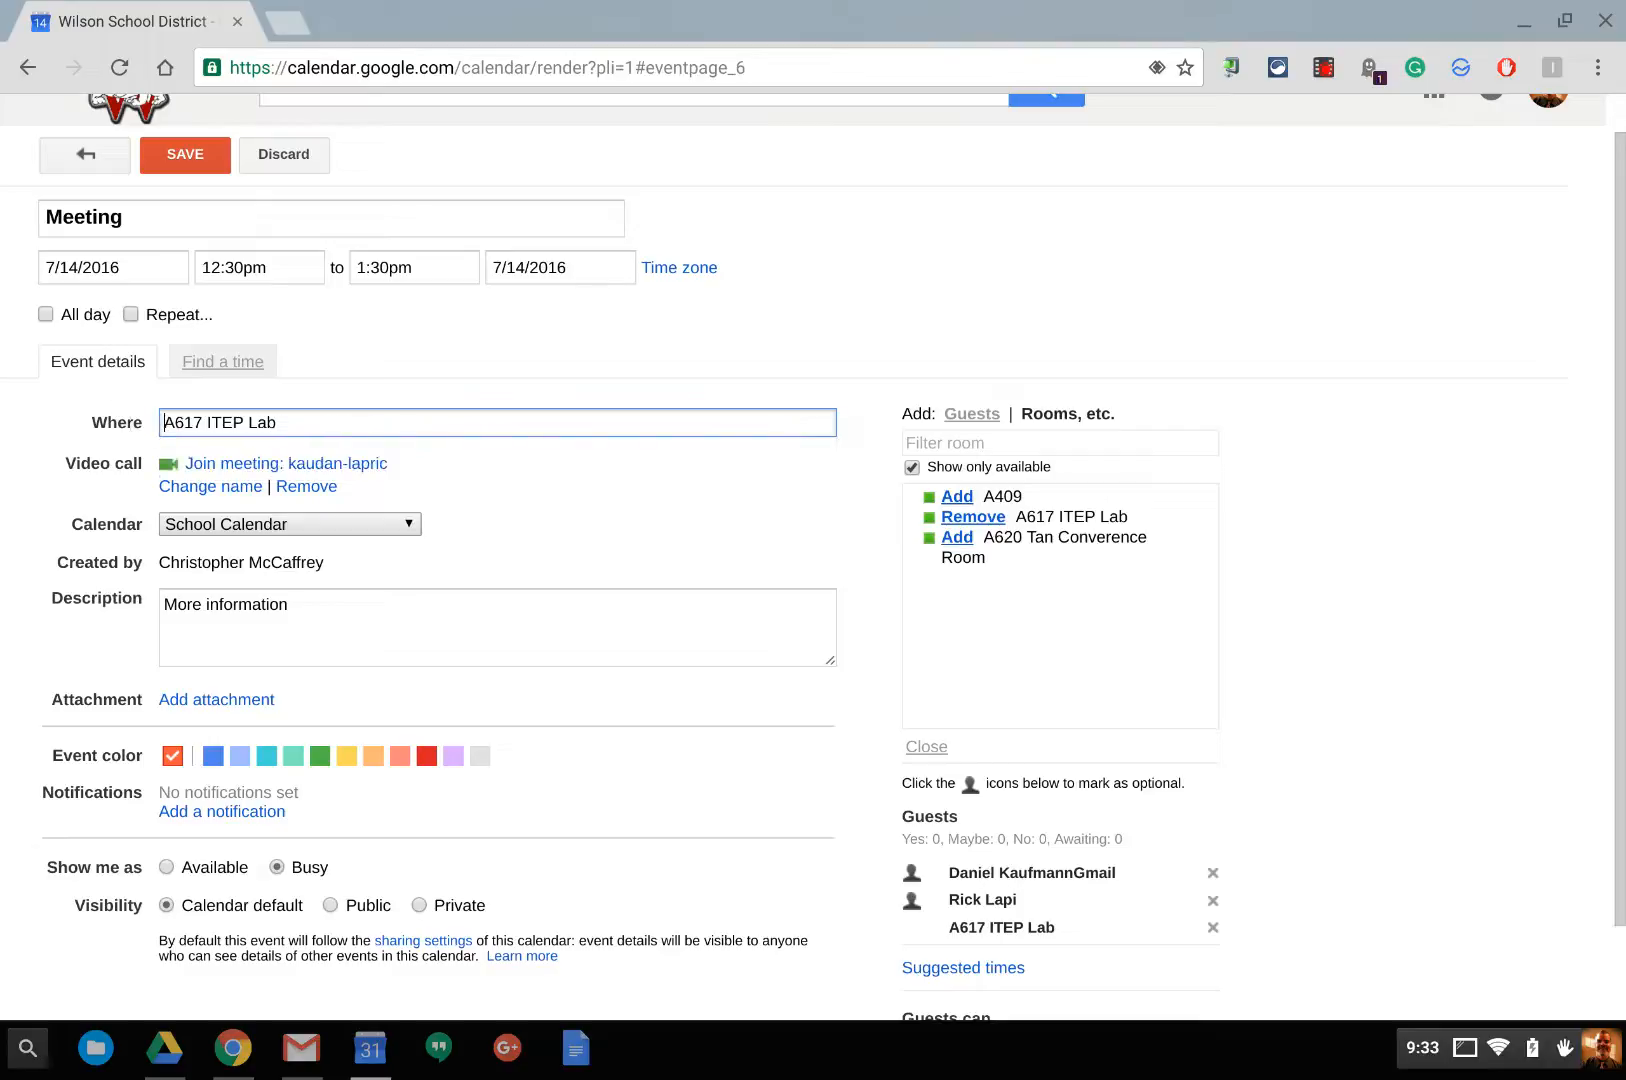
{"action": "left_click", "coordinate": [417, 346]}
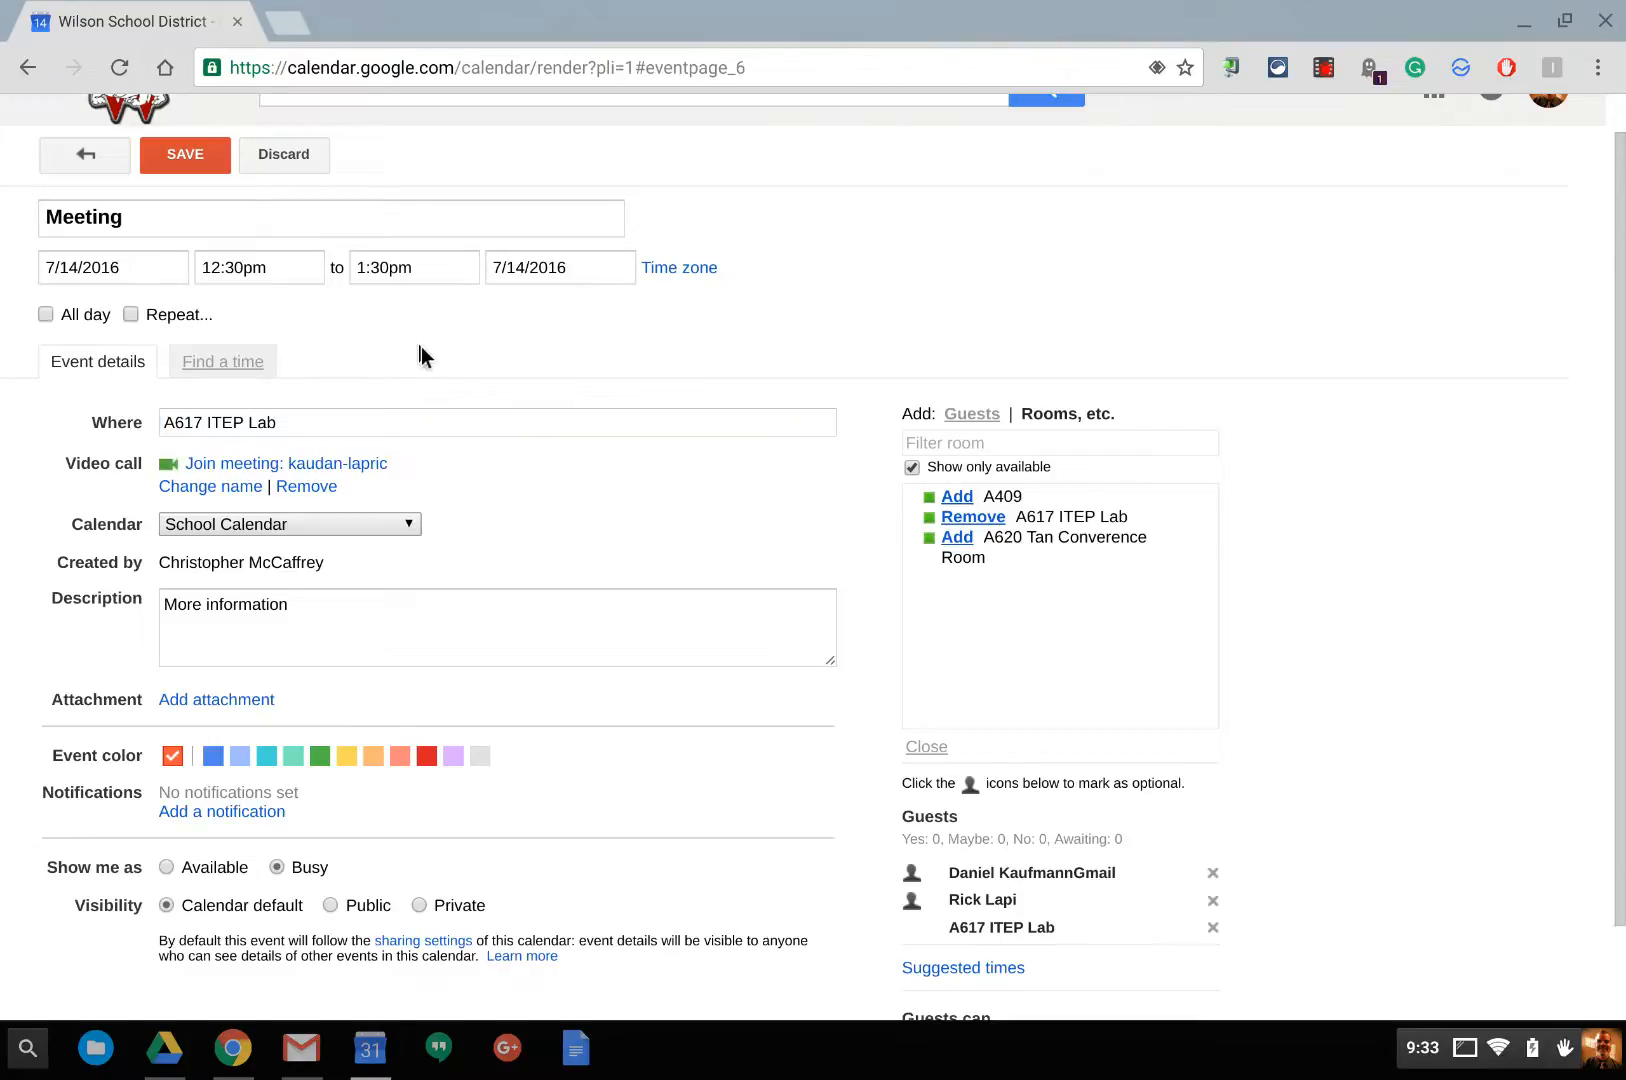
Compare the guests' and A617 ITEP Lab's schedules for Jul 14 and Jul 13, 2016, and return to the event details
{"action": "left_click", "coordinate": [243, 370]}
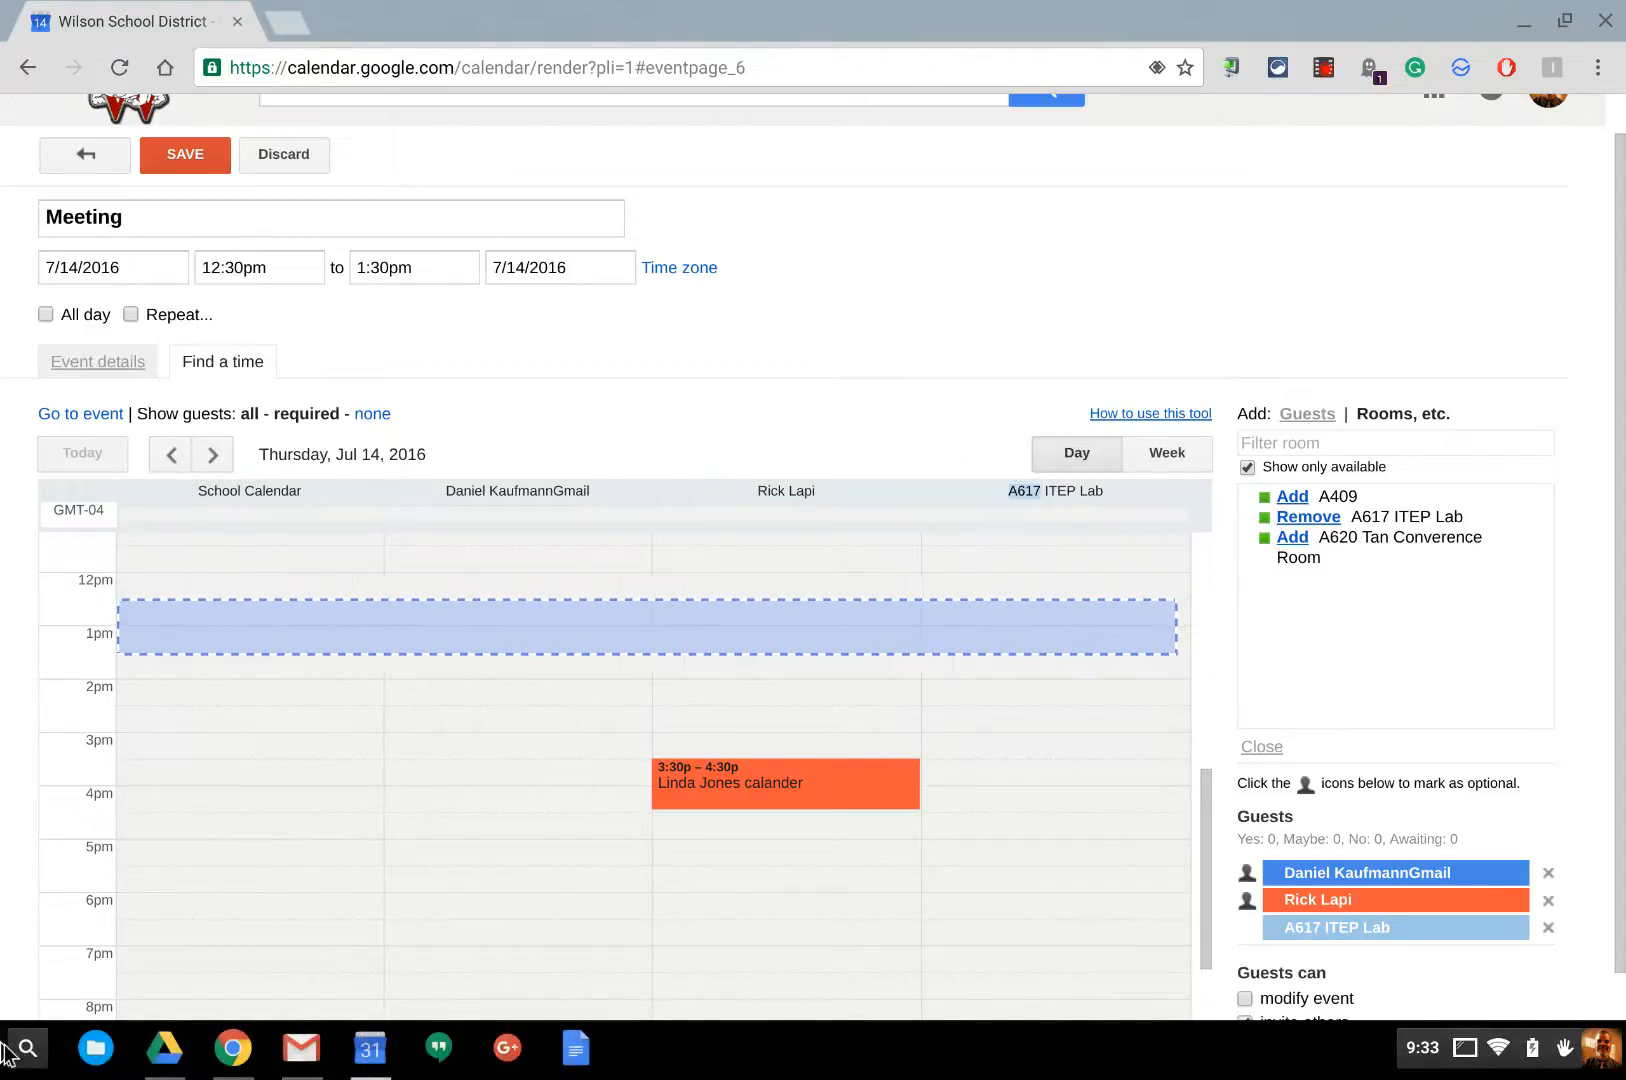
{"action": "left_click", "coordinate": [172, 455]}
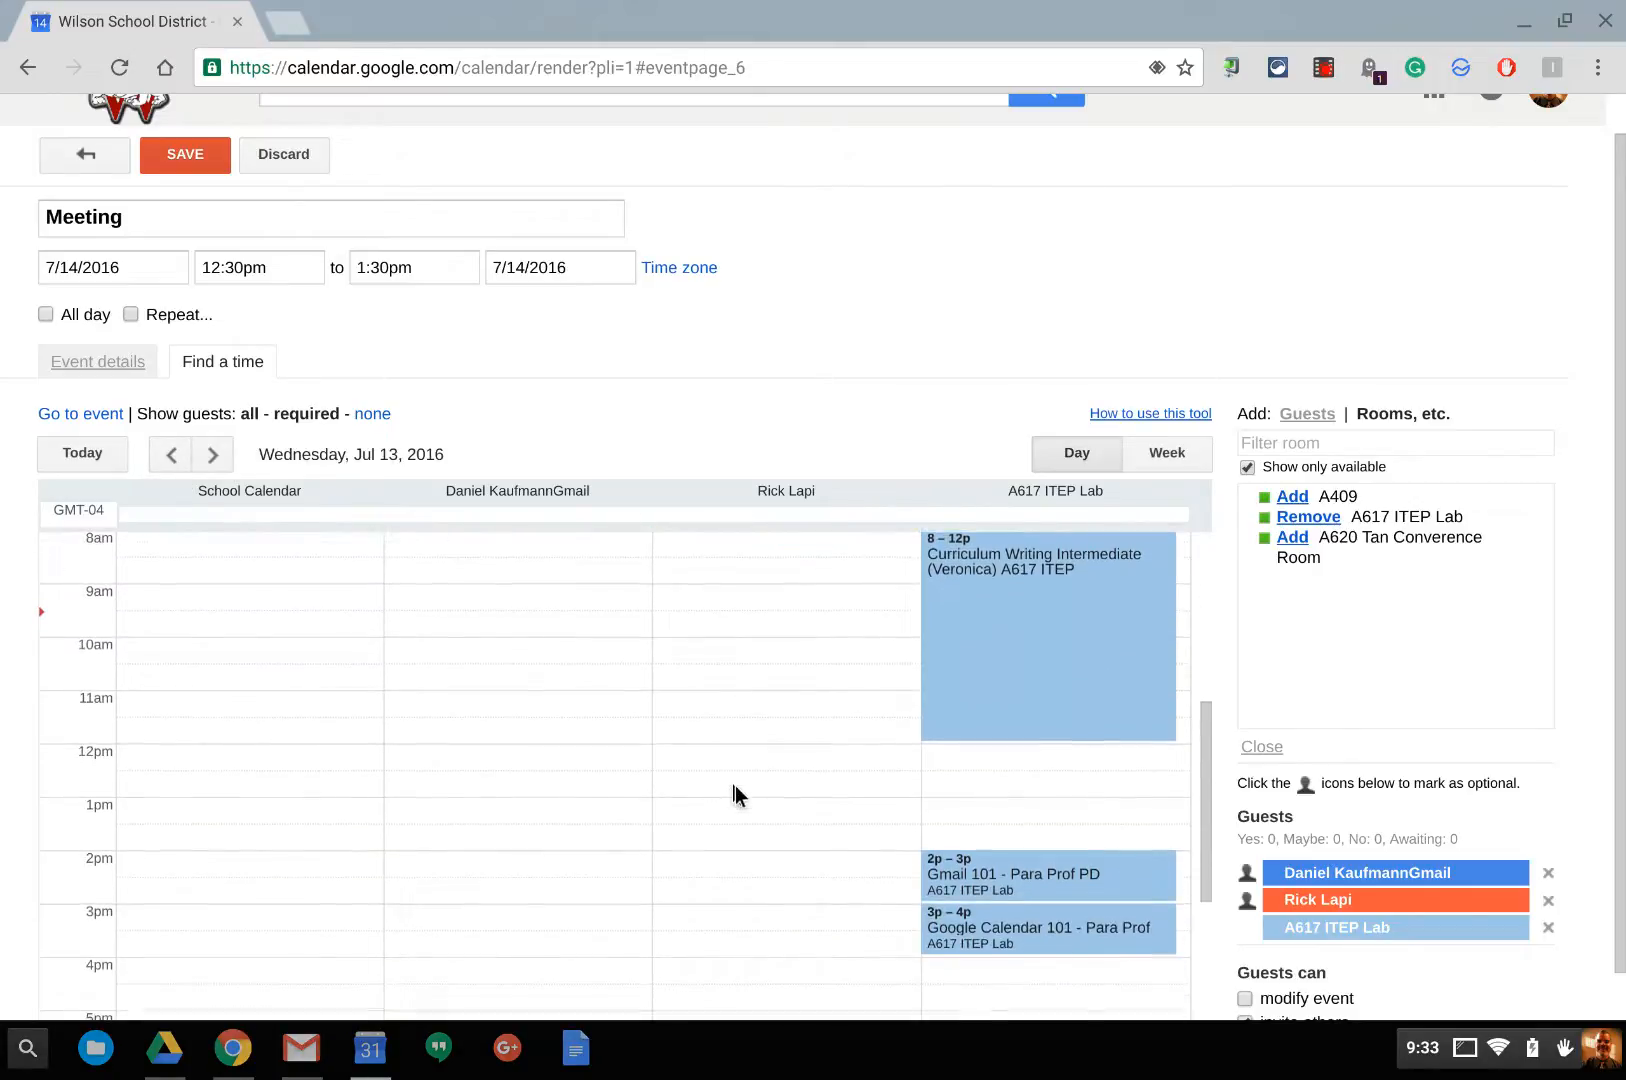
{"action": "scroll", "coordinate": [791, 786], "scroll_direction": "down", "scroll_amount": 2}
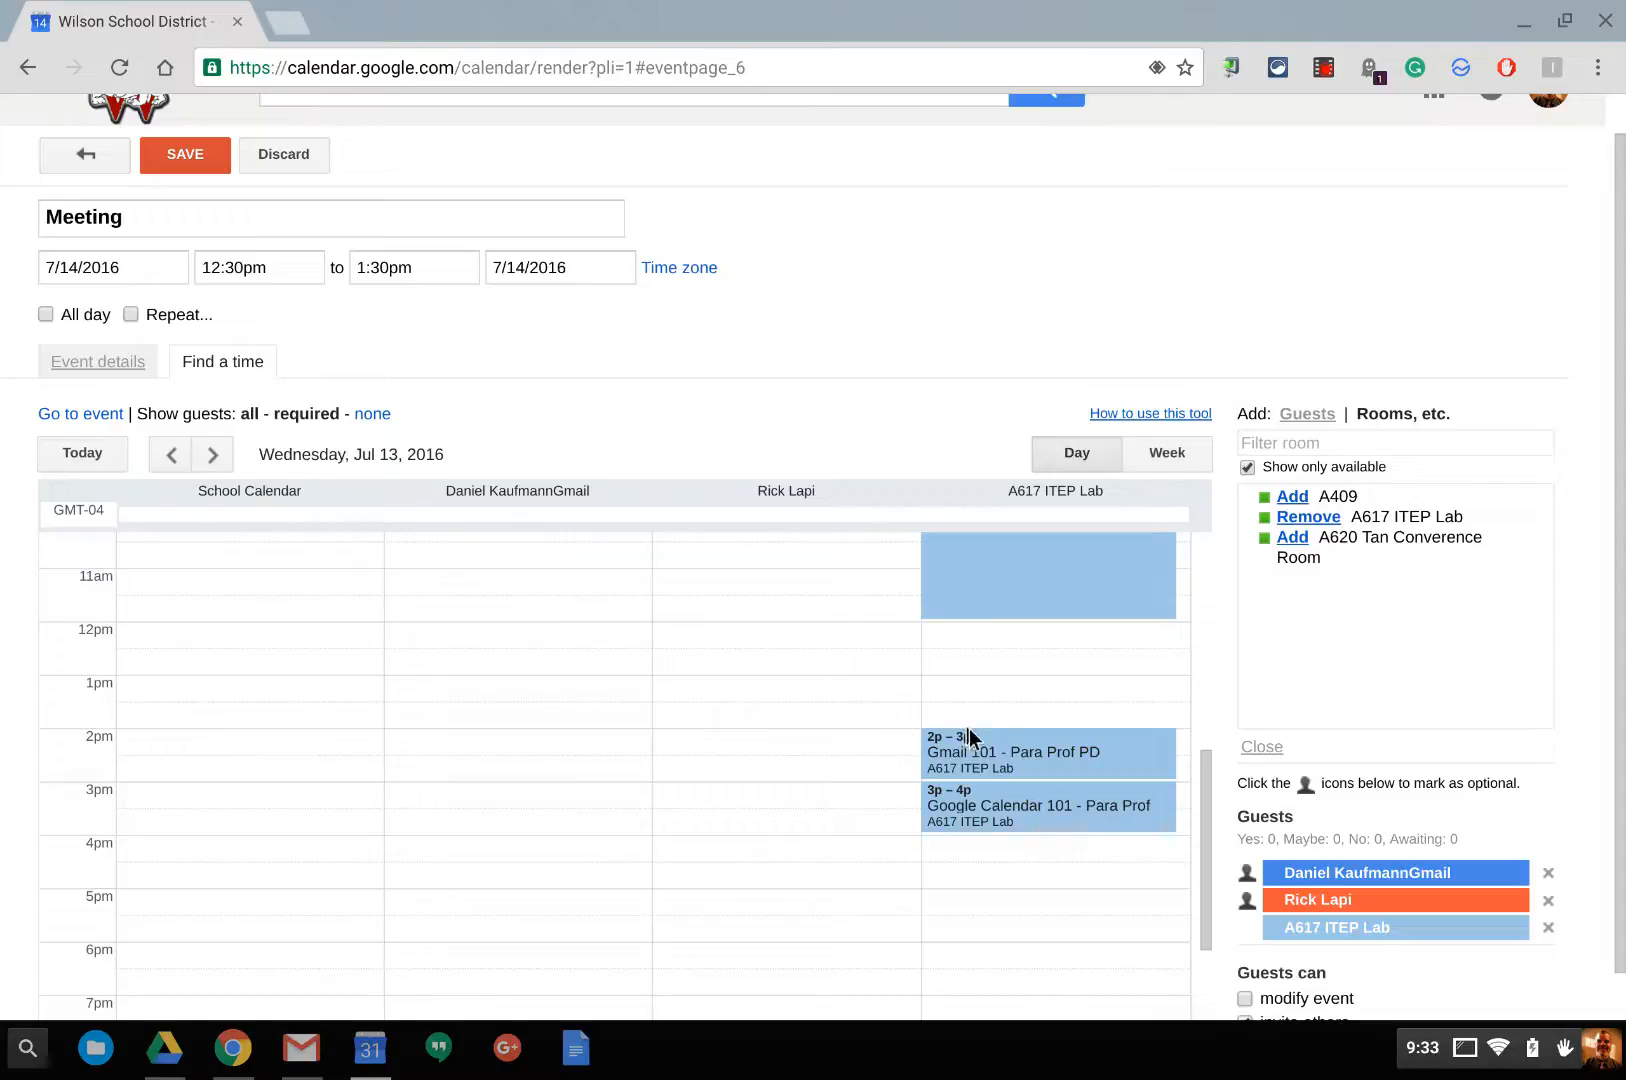
{"action": "scroll", "coordinate": [971, 654], "scroll_direction": "up", "scroll_amount": 4}
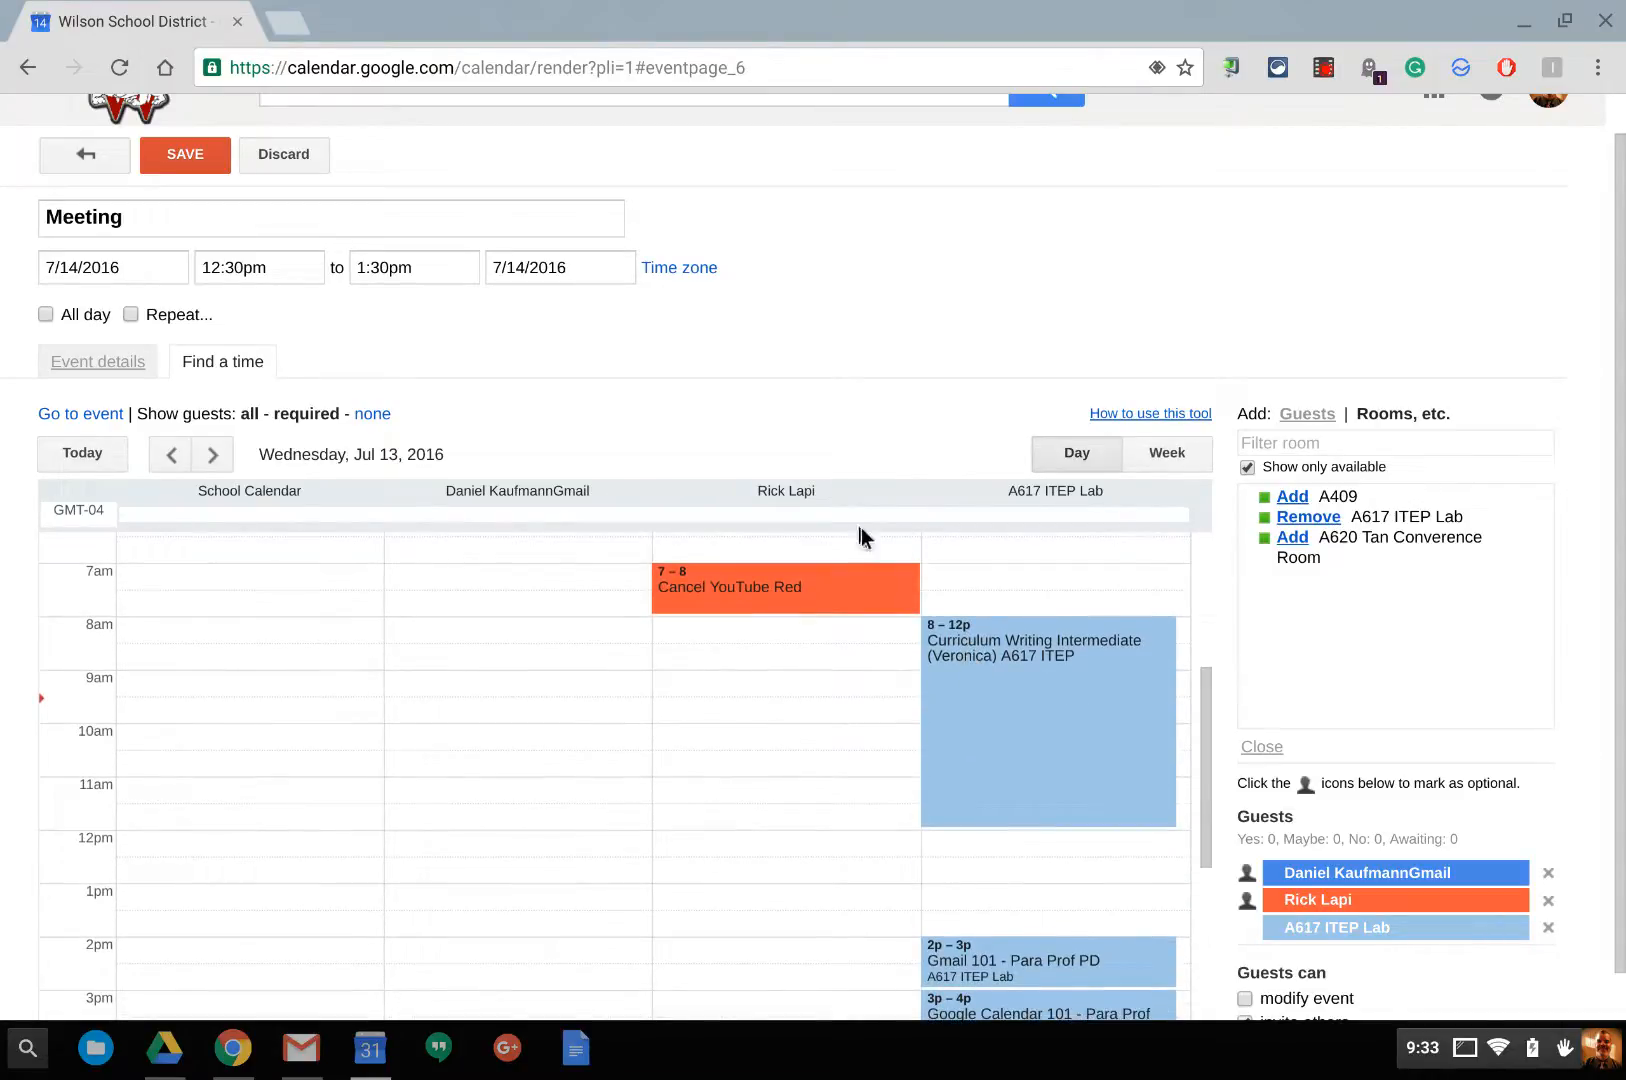
{"action": "left_click", "coordinate": [92, 366]}
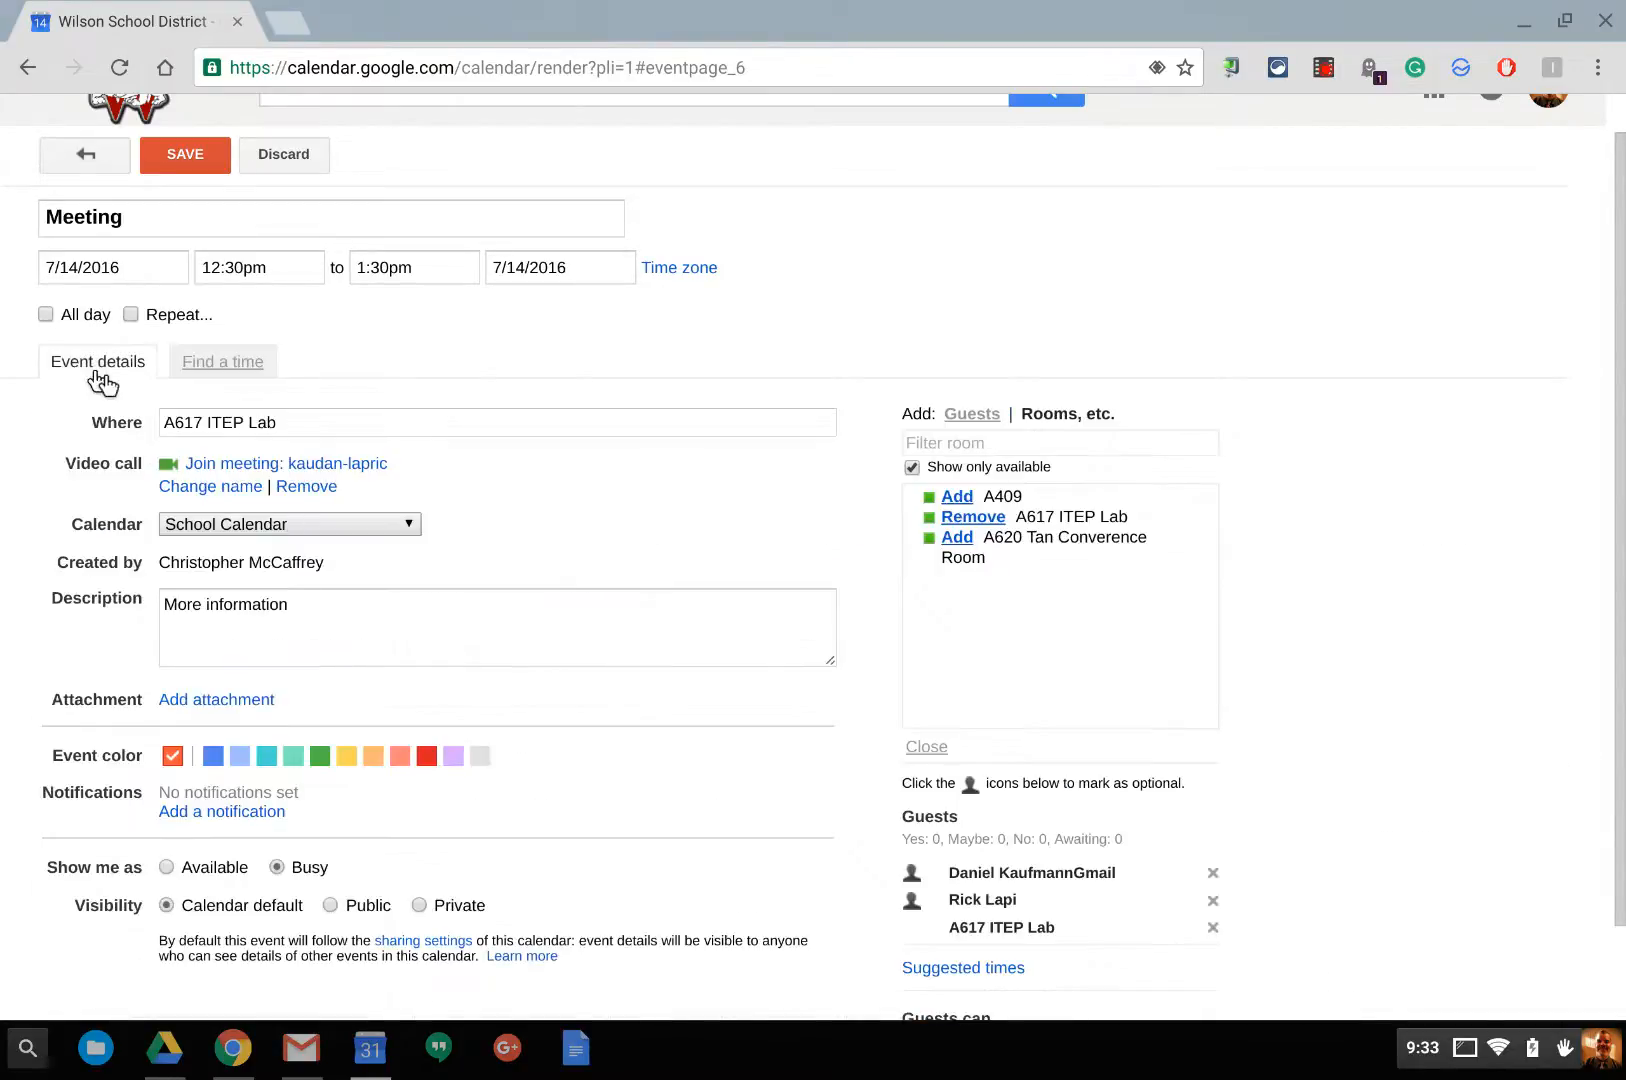
Switch back from rooms to guests, look through the suggested meeting times, and close the list without choosing one
{"action": "left_click", "coordinate": [962, 415]}
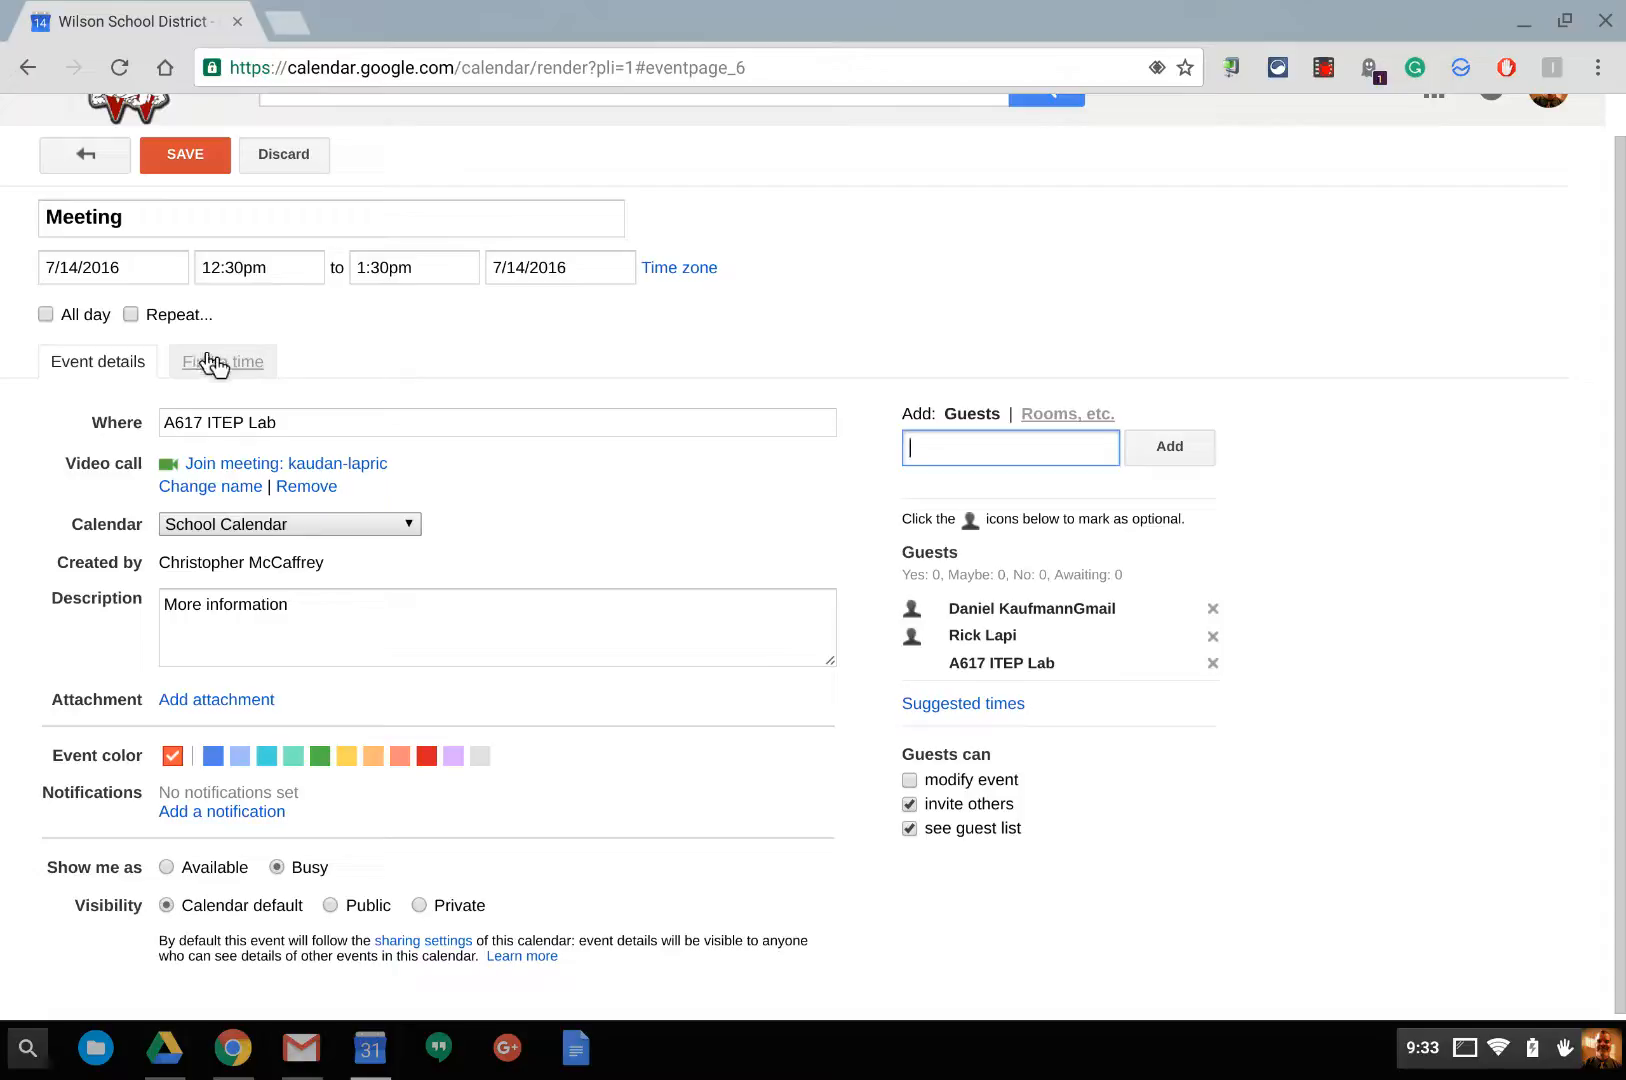
{"action": "left_click", "coordinate": [935, 706]}
{"action": "scroll", "coordinate": [766, 699], "scroll_direction": "down", "scroll_amount": 5}
{"action": "scroll", "coordinate": [766, 699], "scroll_direction": "up", "scroll_amount": 5}
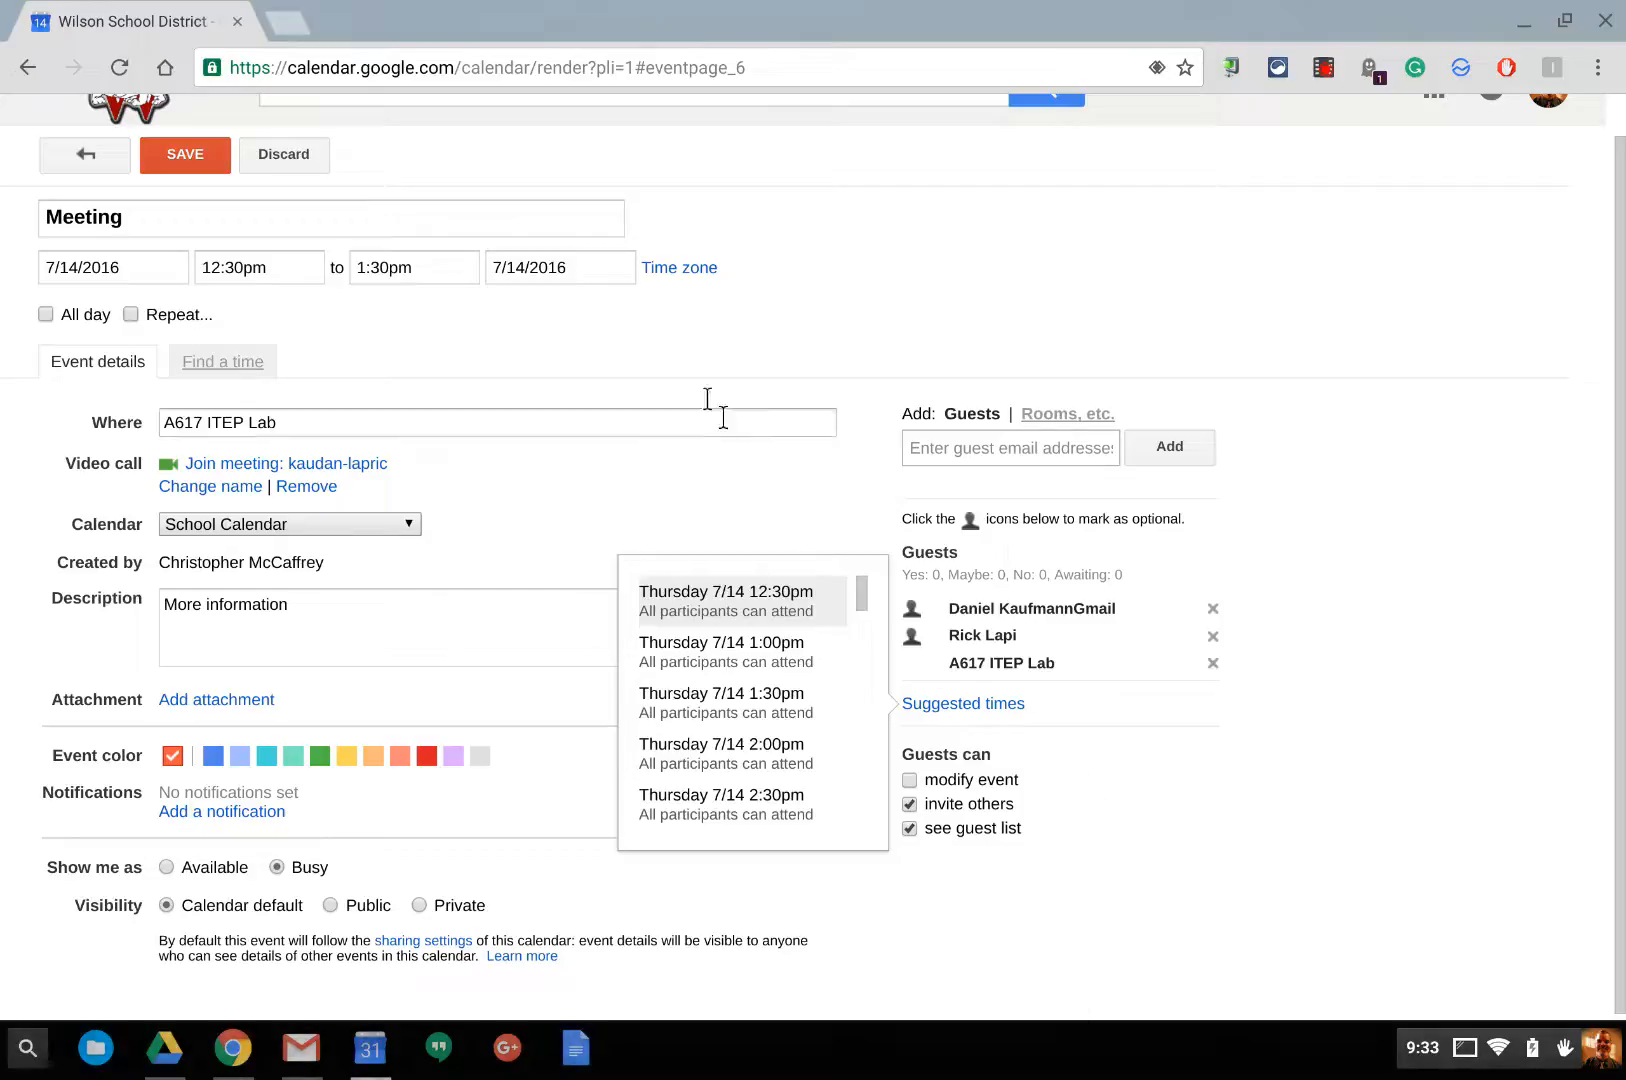
{"action": "left_click", "coordinate": [744, 497]}
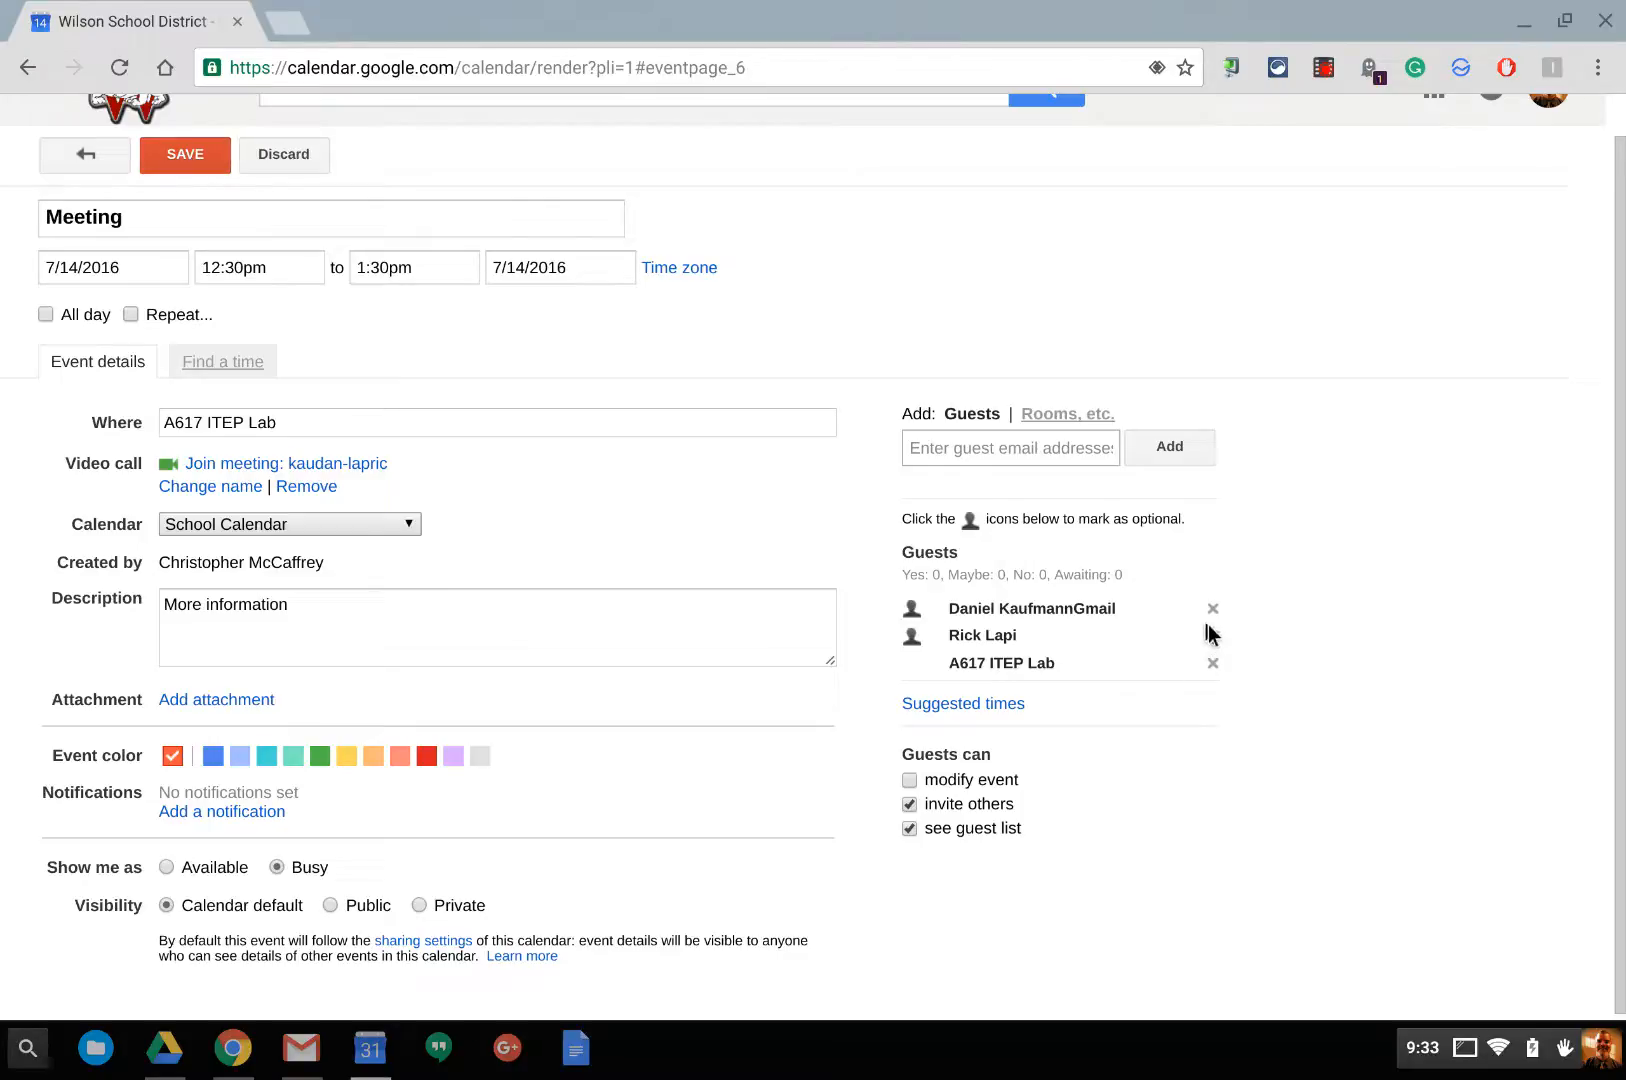
Save the meeting without sending invitations to the guests
{"action": "left_click", "coordinate": [185, 168]}
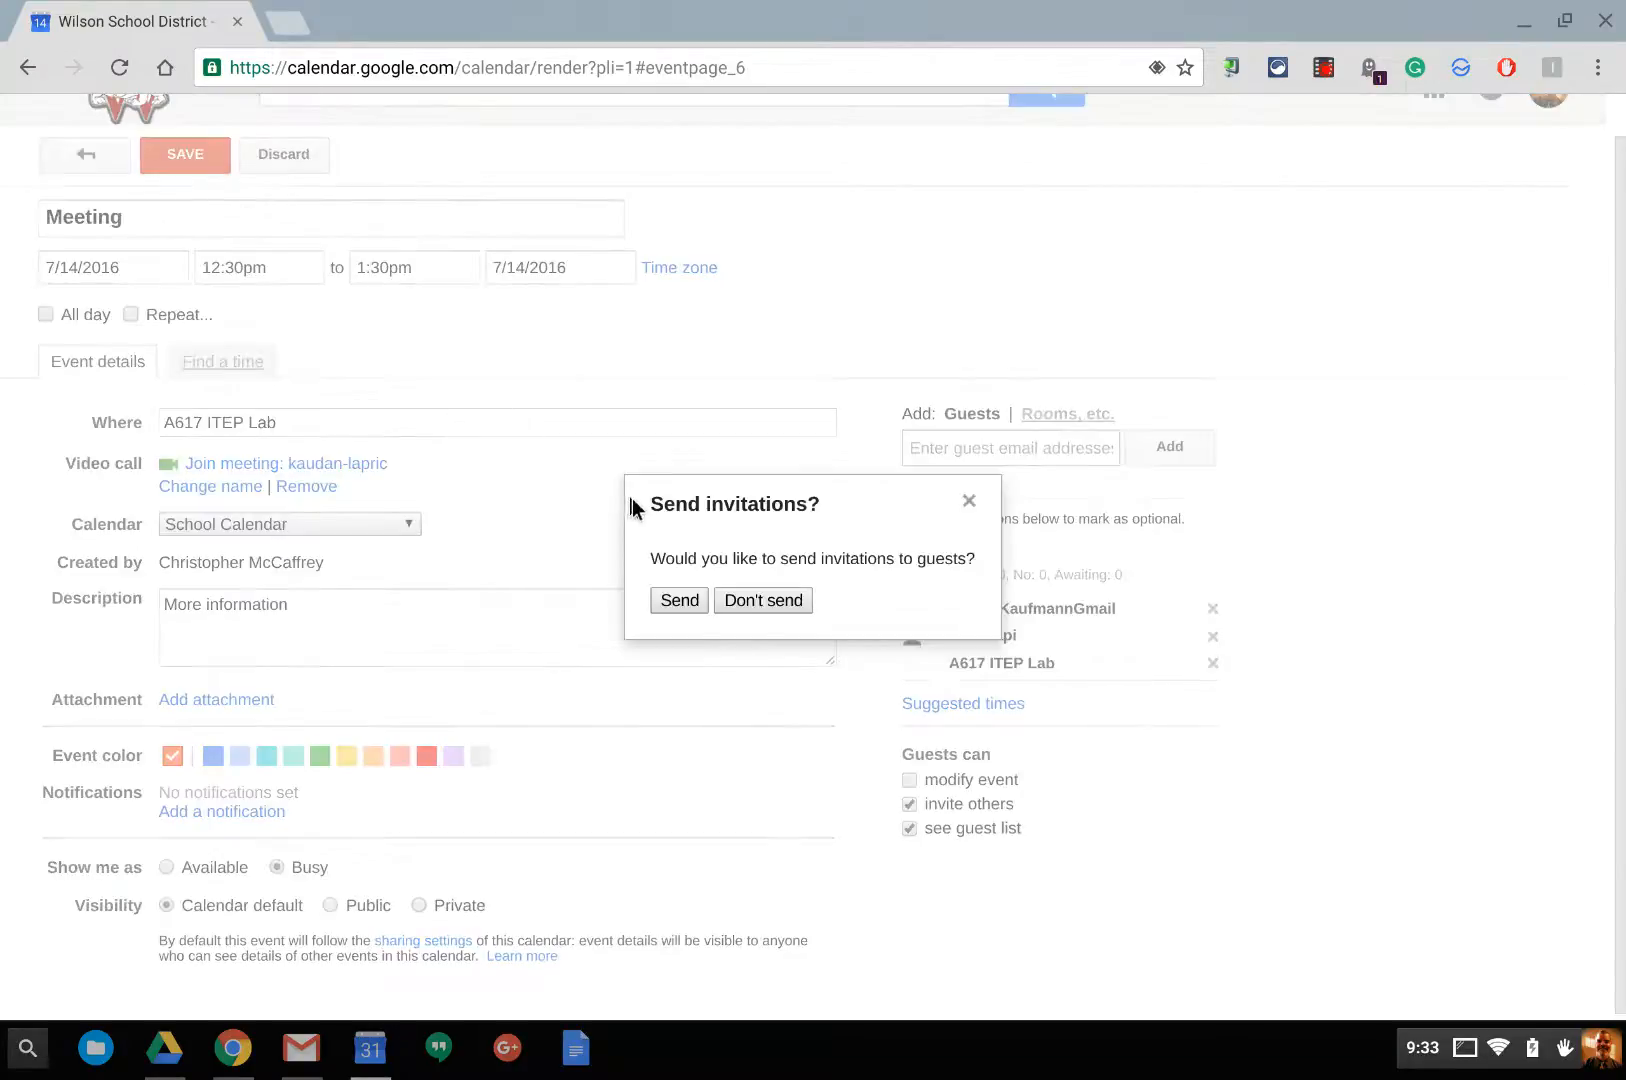
{"action": "left_click", "coordinate": [741, 602]}
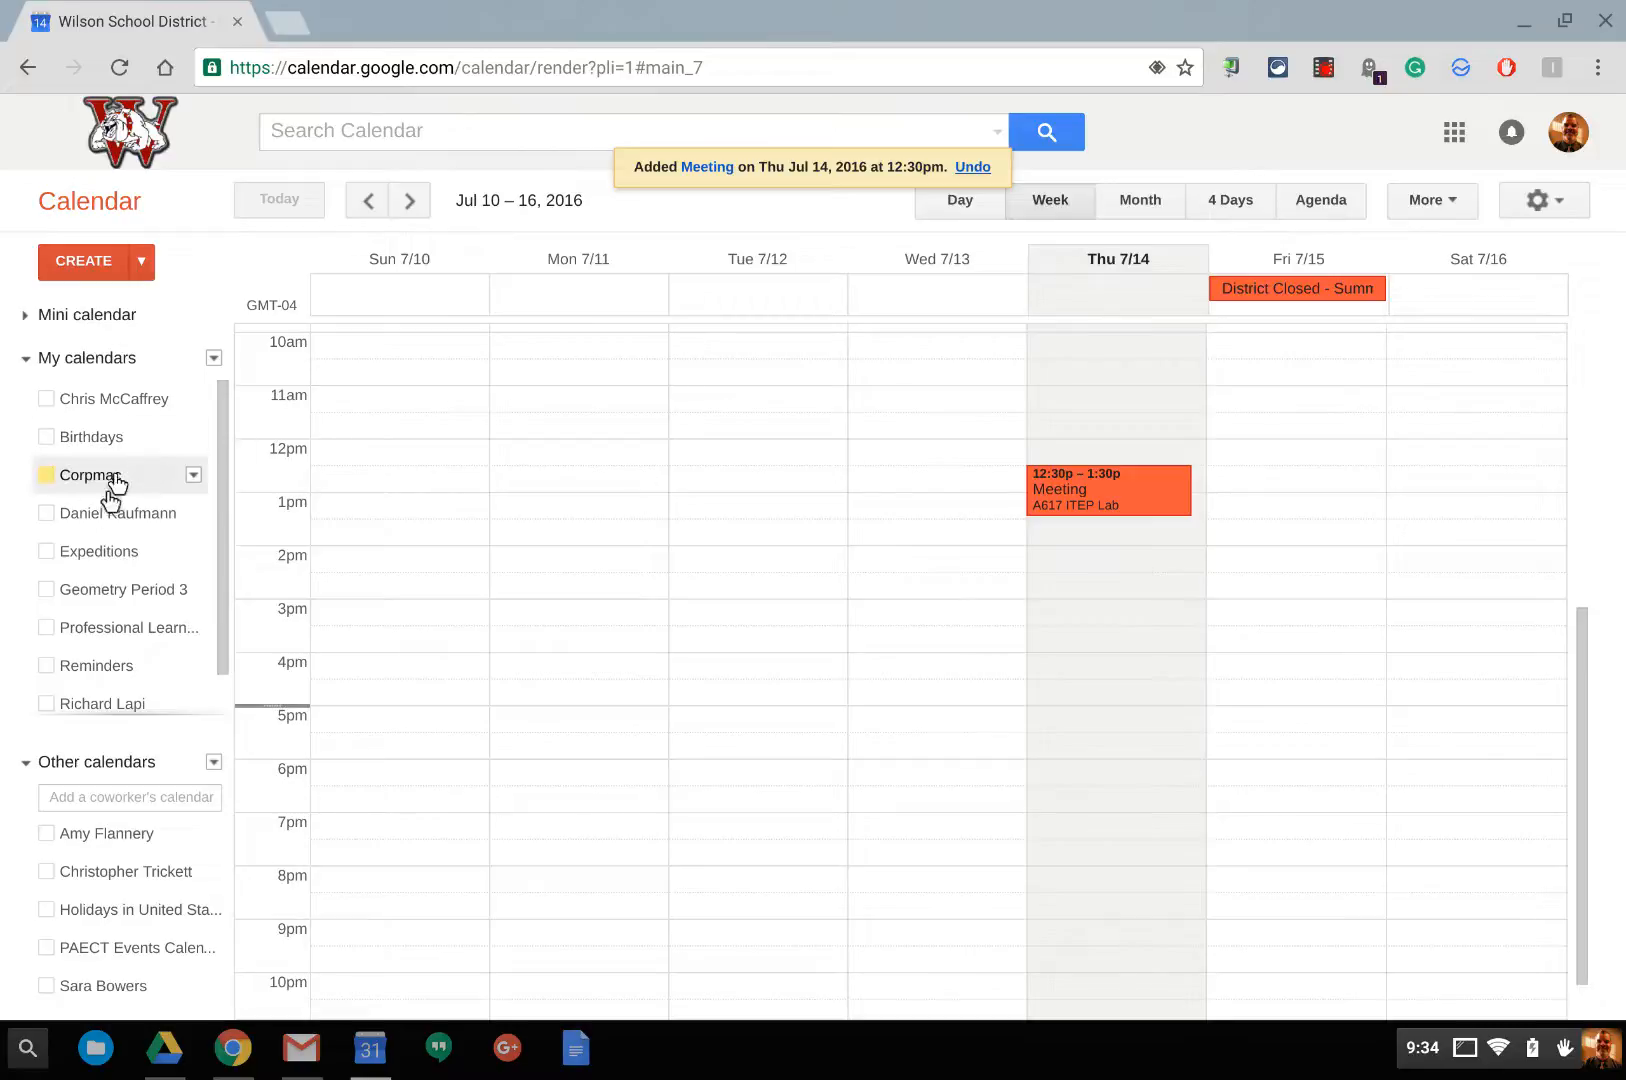
Show the first guest's calendar, inspect the meeting's details and response options there, and hide that calendar again
{"action": "left_click", "coordinate": [45, 512]}
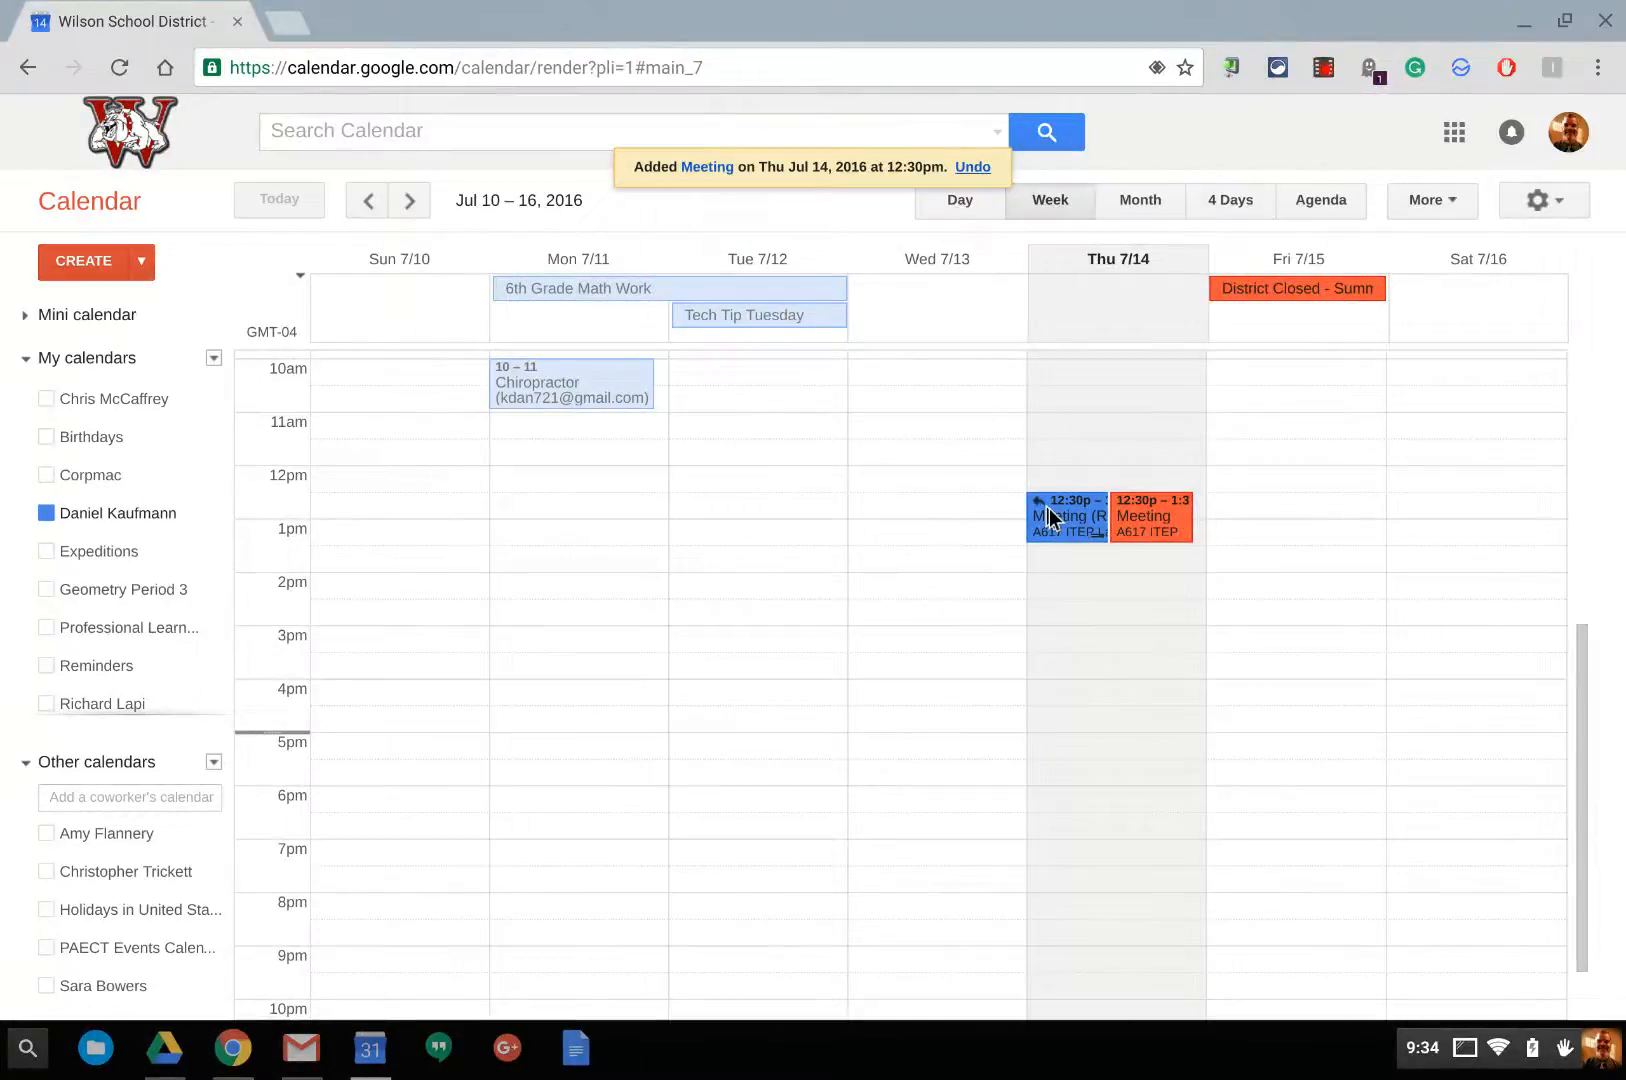
{"action": "left_click", "coordinate": [1048, 510]}
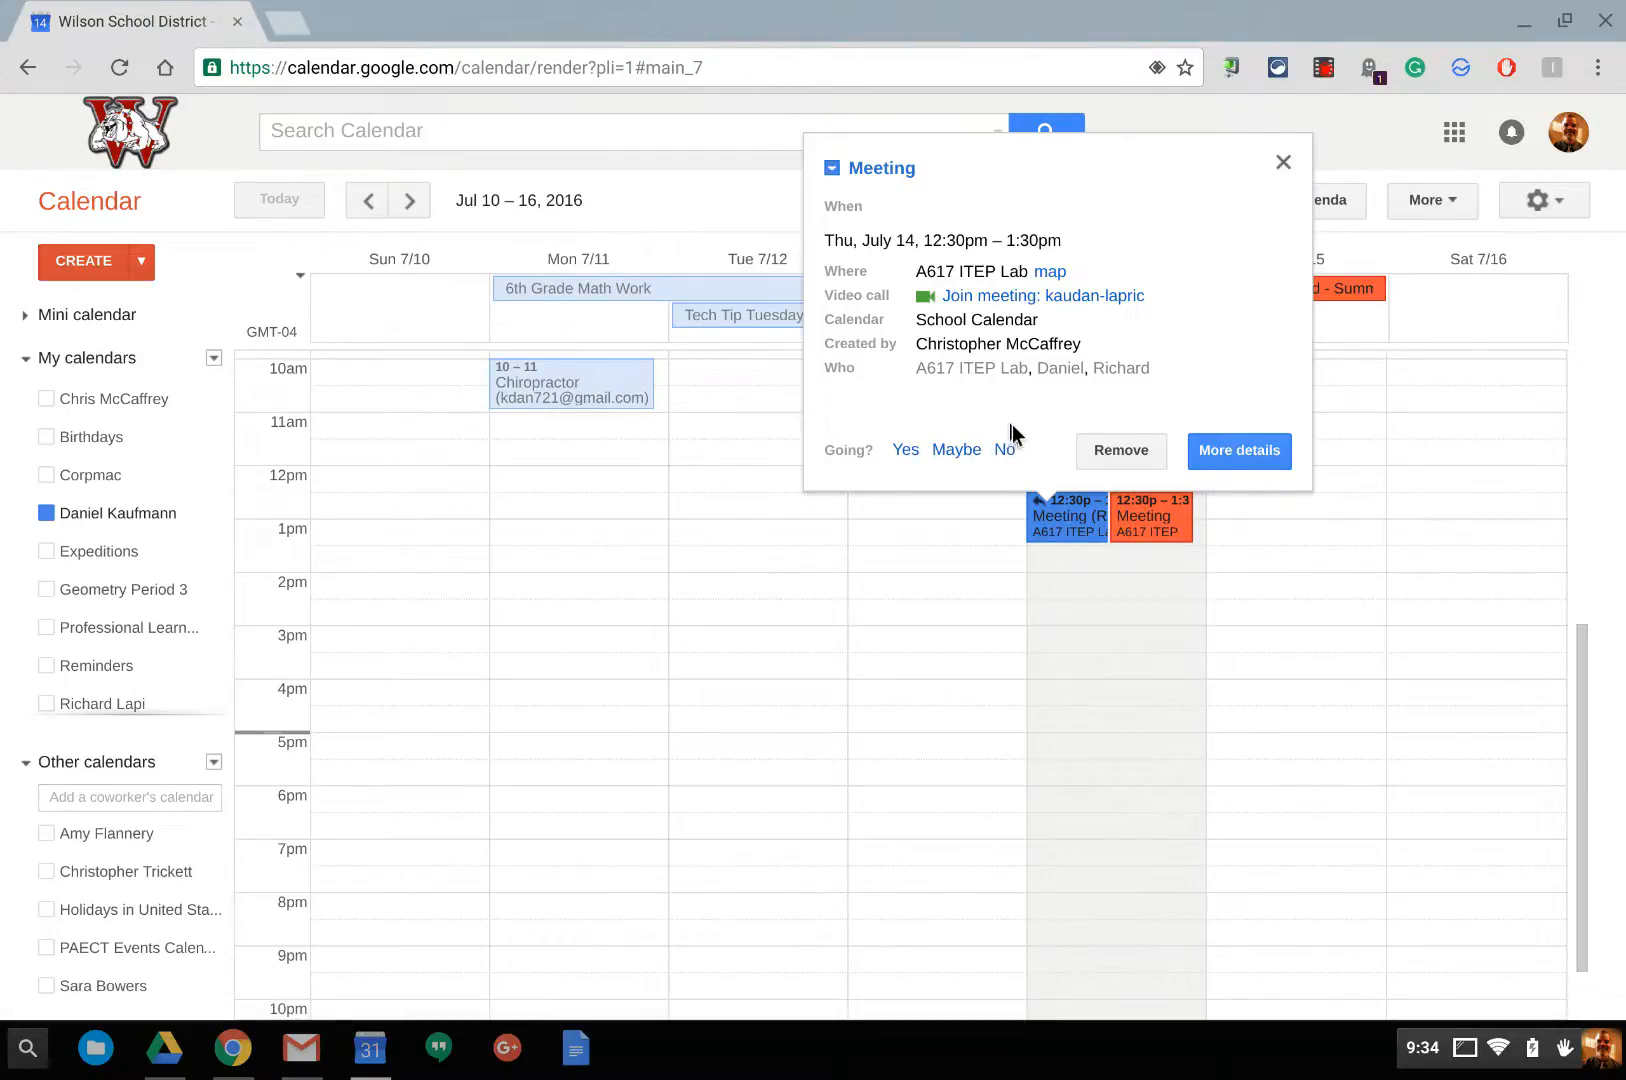
{"action": "left_click", "coordinate": [1283, 162]}
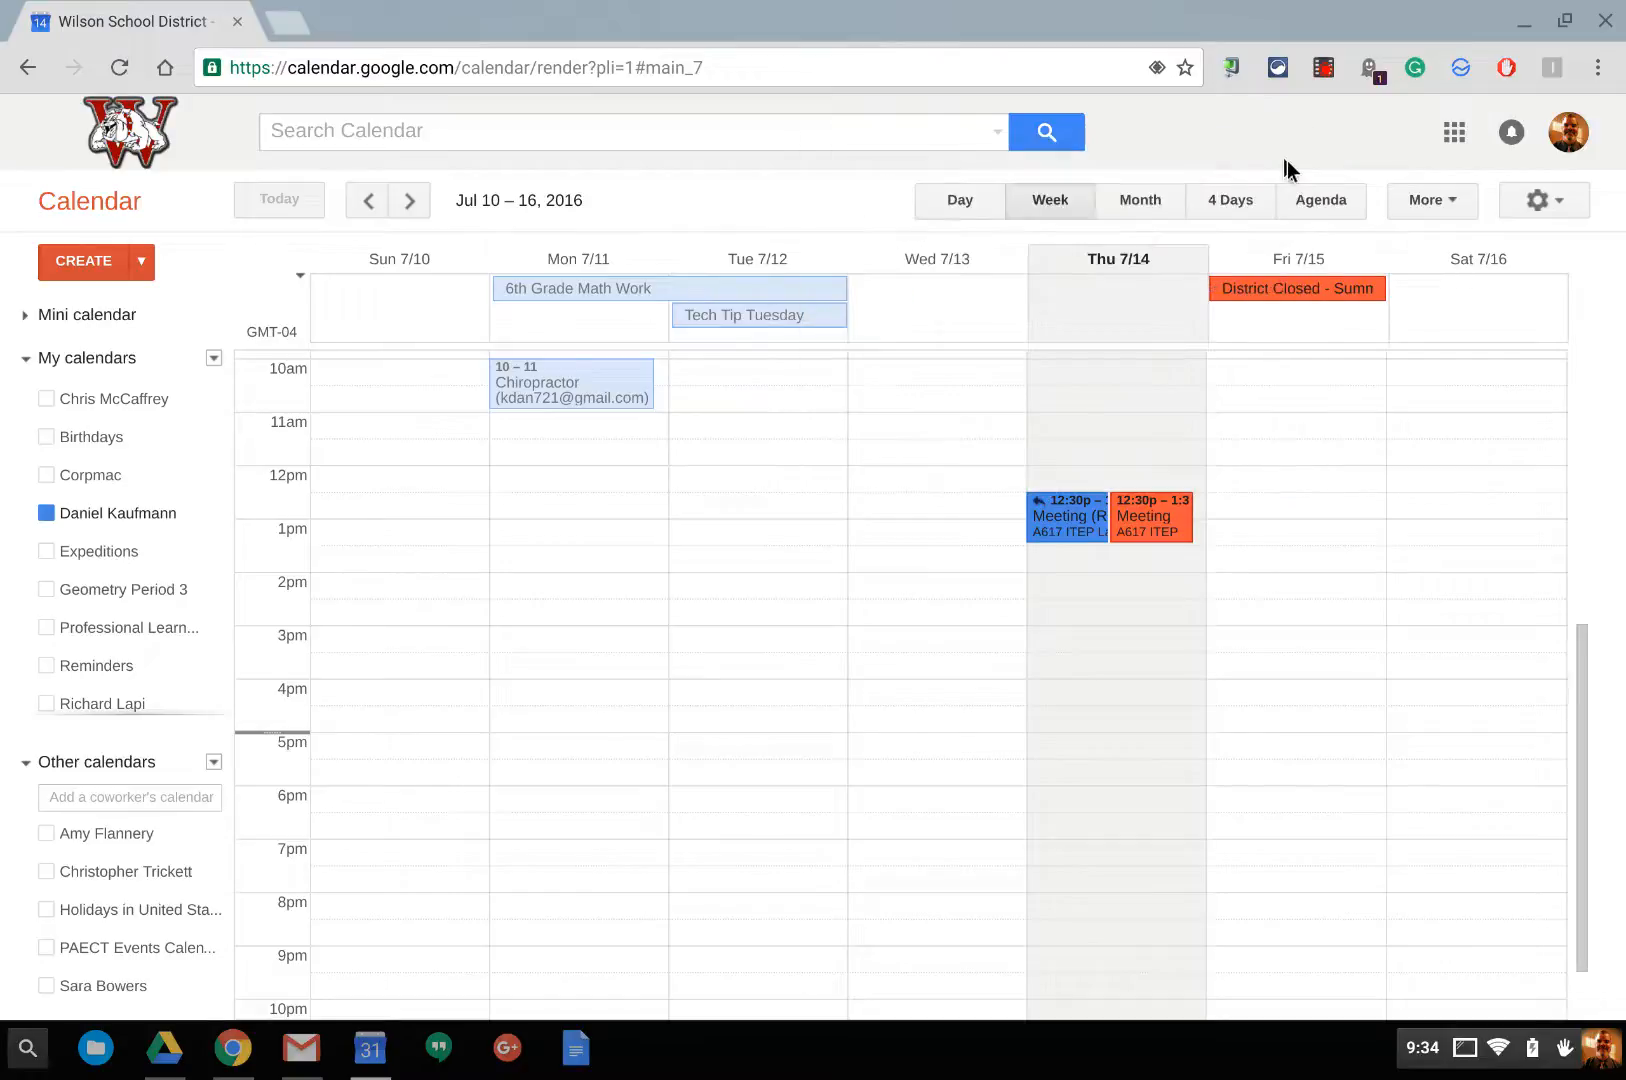
{"action": "left_click", "coordinate": [45, 512]}
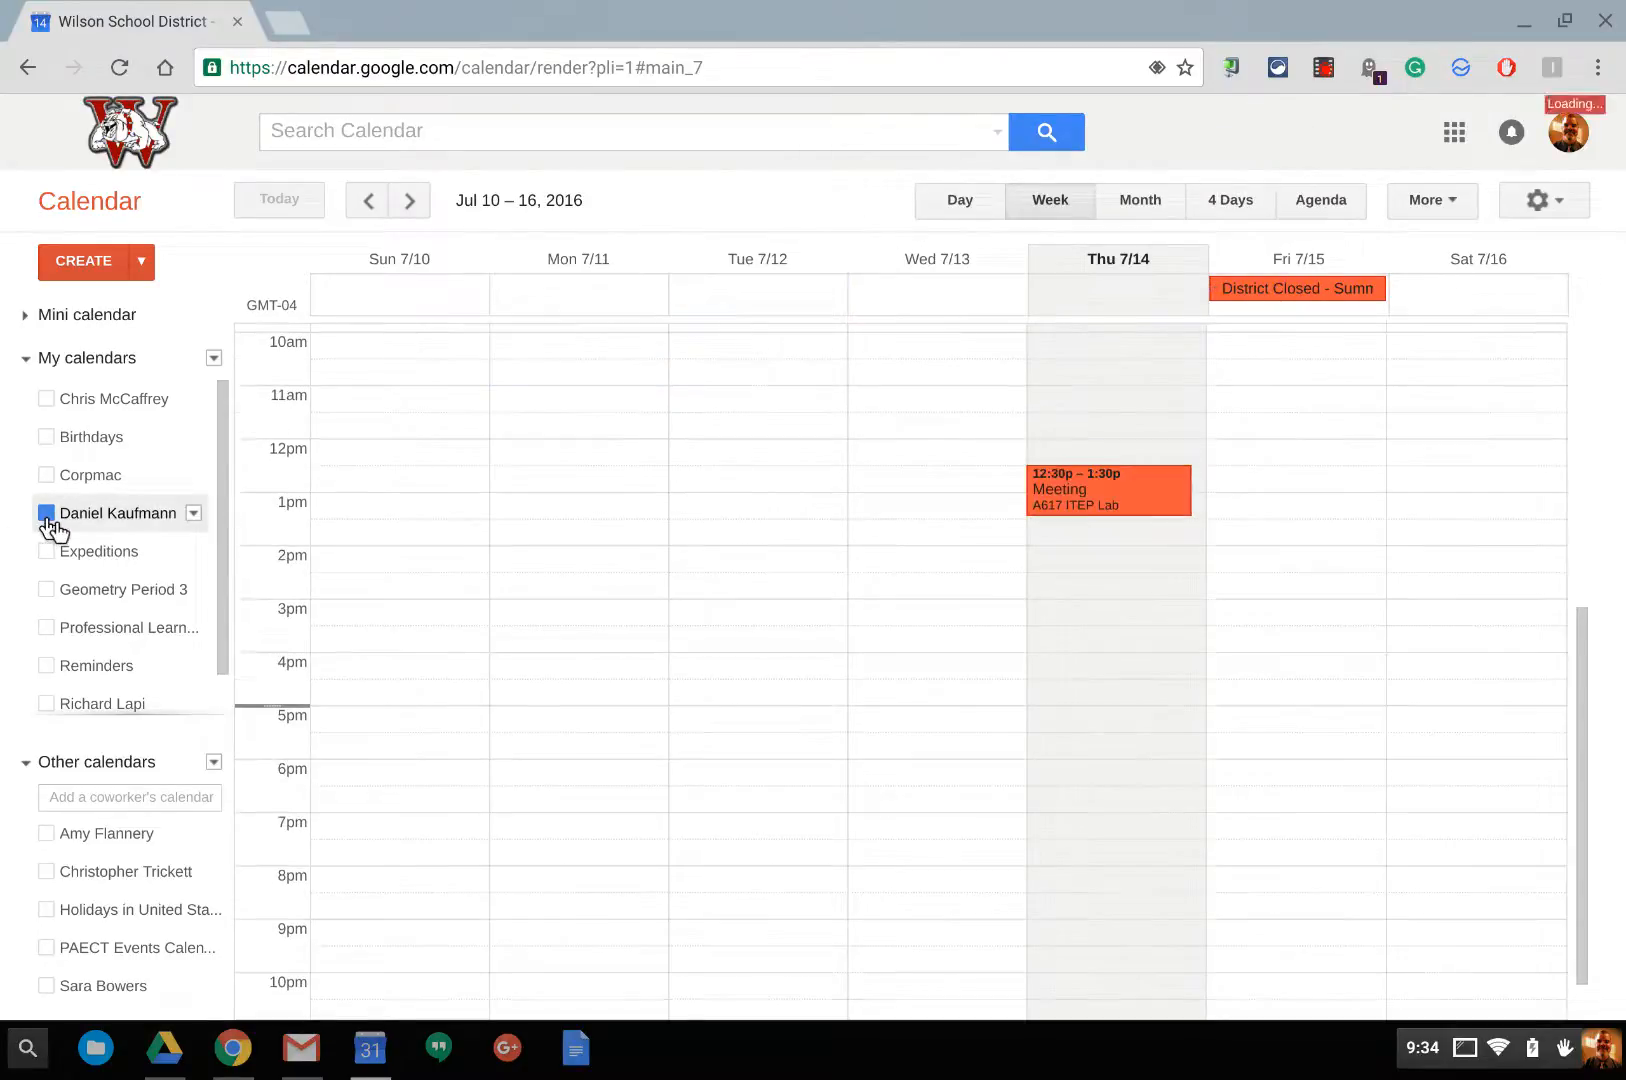